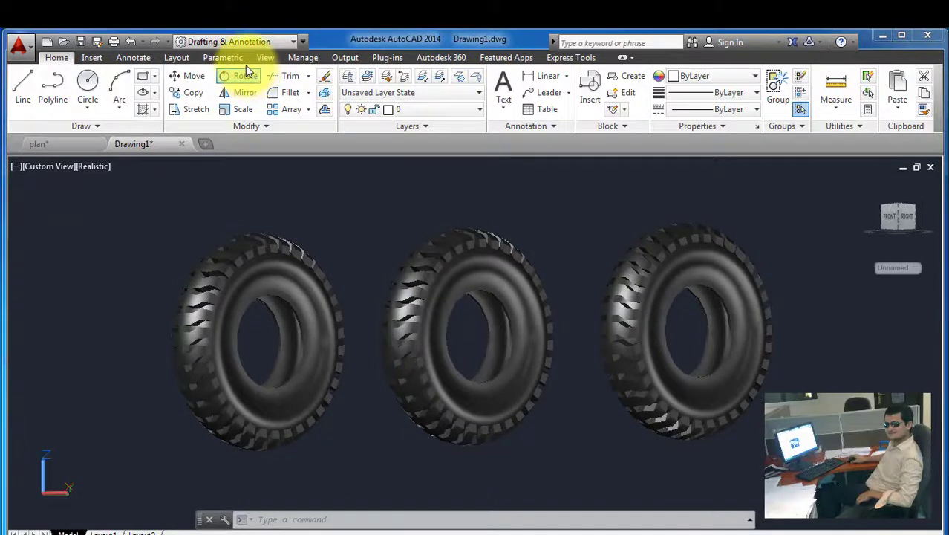
# Step: Launch 3DORBIT from the View tab to orbit the three tire models
pyautogui.click(265, 57)
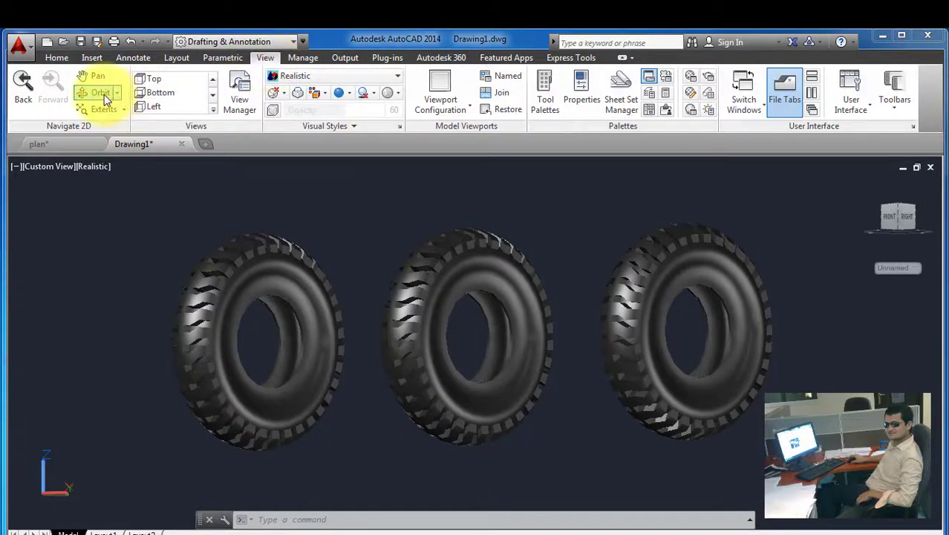
pyautogui.click(104, 94)
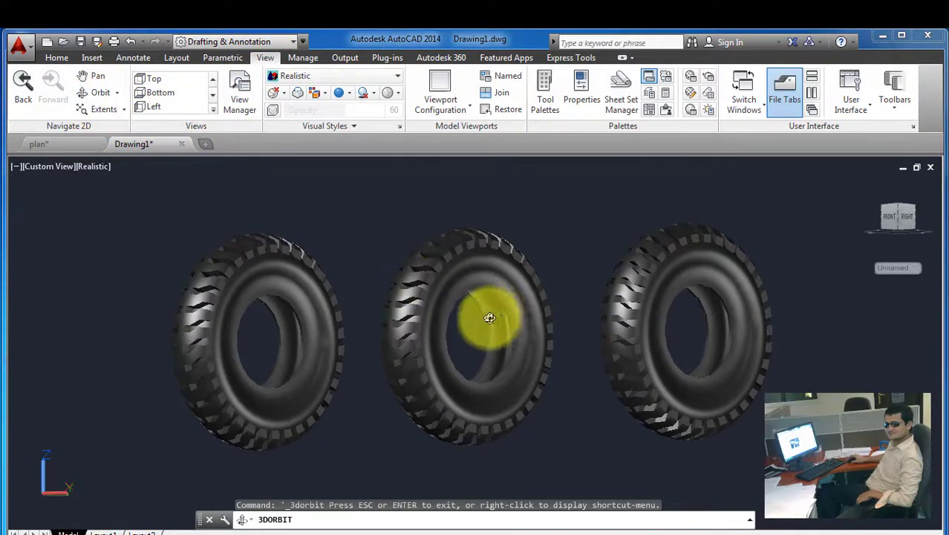
# Step: Drag-orbit the tires, spin them with Continuous Orbit, then exit the orbit
pyautogui.moveTo(490, 318)
pyautogui.mouseDown()
pyautogui.moveTo(132, 328)
pyautogui.moveTo(206, 338)
pyautogui.moveTo(266, 296)
pyautogui.moveTo(286, 243)
pyautogui.moveTo(368, 299)
pyautogui.moveTo(424, 299)
pyautogui.moveTo(415, 286)
pyautogui.moveTo(418, 324)
pyautogui.moveTo(474, 311)
pyautogui.moveTo(469, 336)
pyautogui.moveTo(500, 330)
pyautogui.moveTo(364, 346)
pyautogui.moveTo(386, 333)
pyautogui.moveTo(384, 318)
pyautogui.moveTo(363, 373)
pyautogui.moveTo(349, 342)
pyautogui.mouseUp()
pyautogui.click(116, 92)
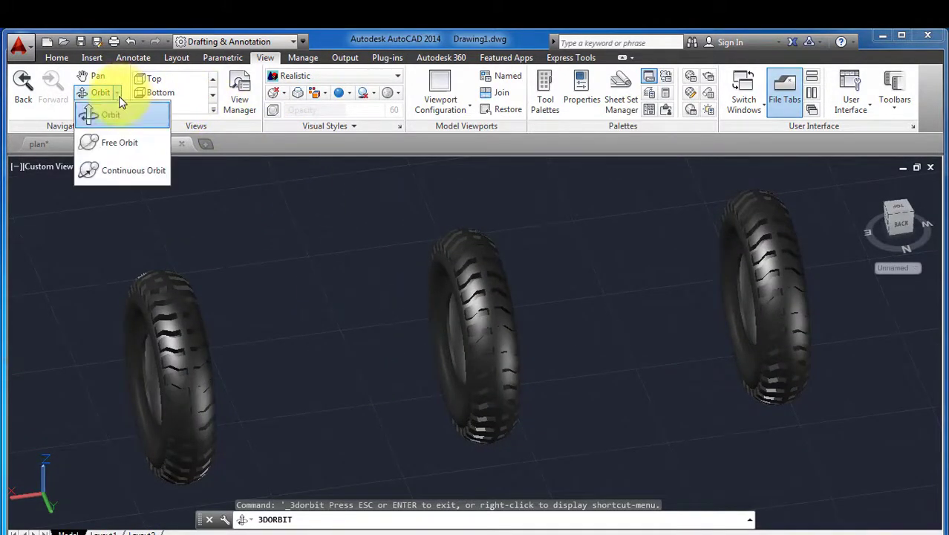
pyautogui.click(107, 170)
pyautogui.moveTo(248, 233); pyautogui.dragTo(362, 286)
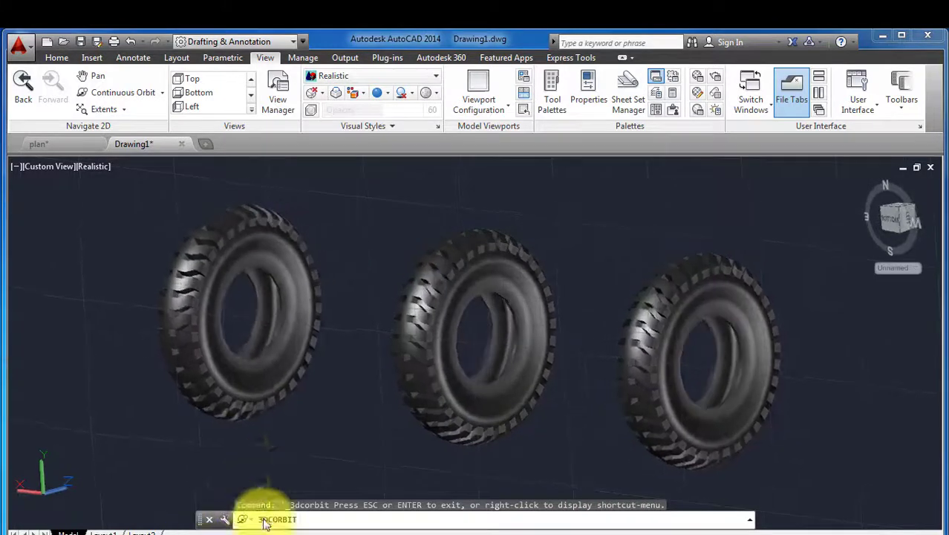
pyautogui.rightClick(266, 104)
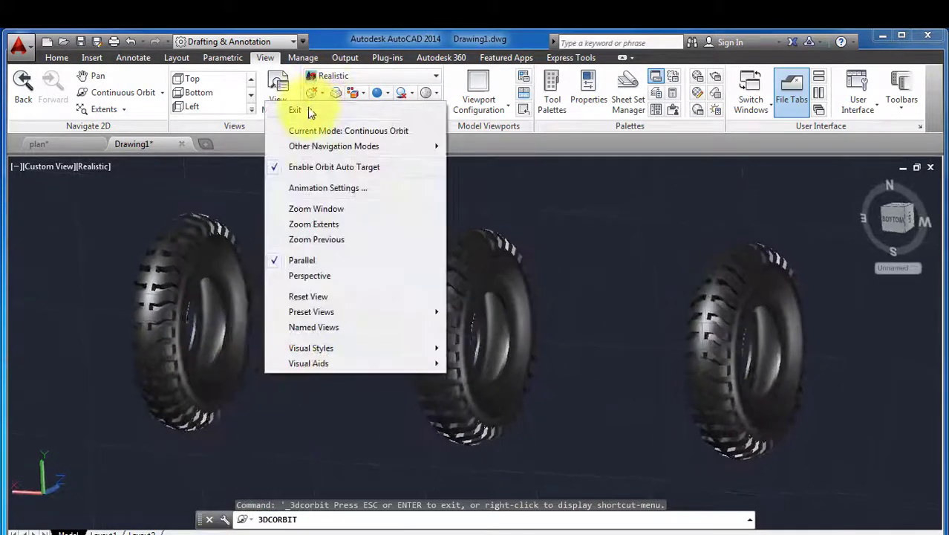
pyautogui.click(310, 111)
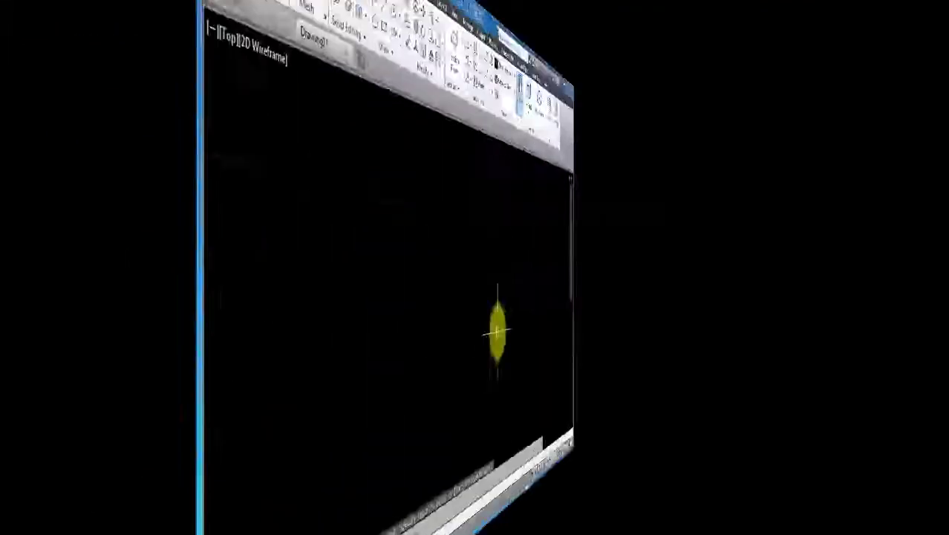
# Step: Draw a wide horizontal ellipse with the EL command
pyautogui.write('e')
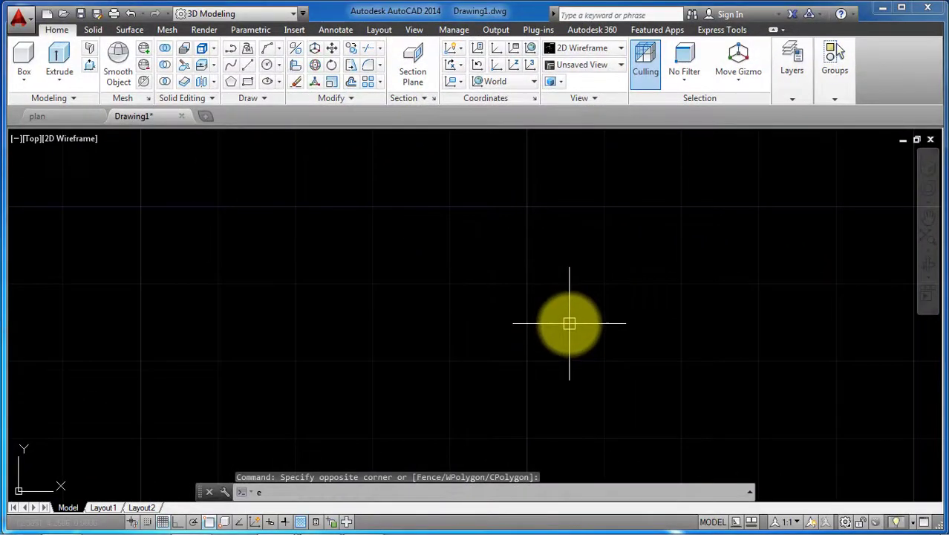
pyautogui.write('l')
pyautogui.press('Return')
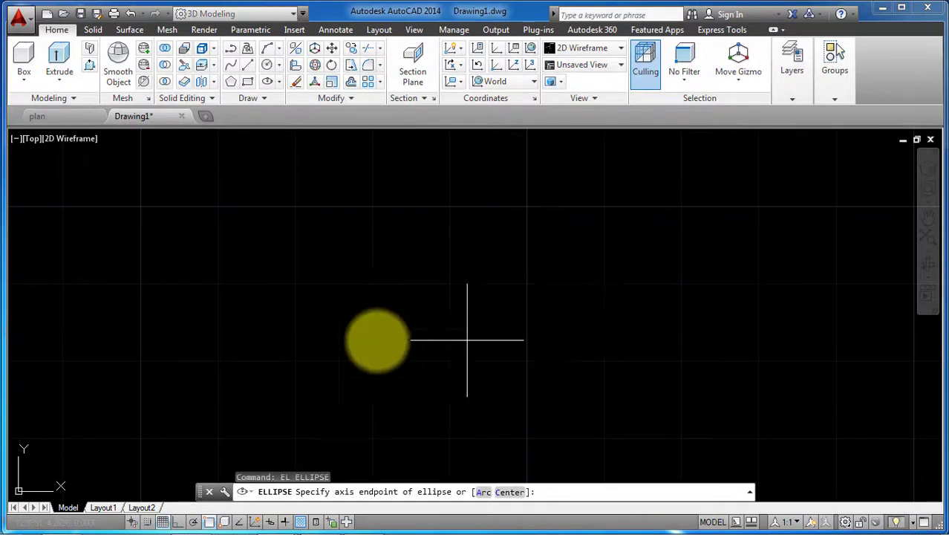
pyautogui.click(309, 282)
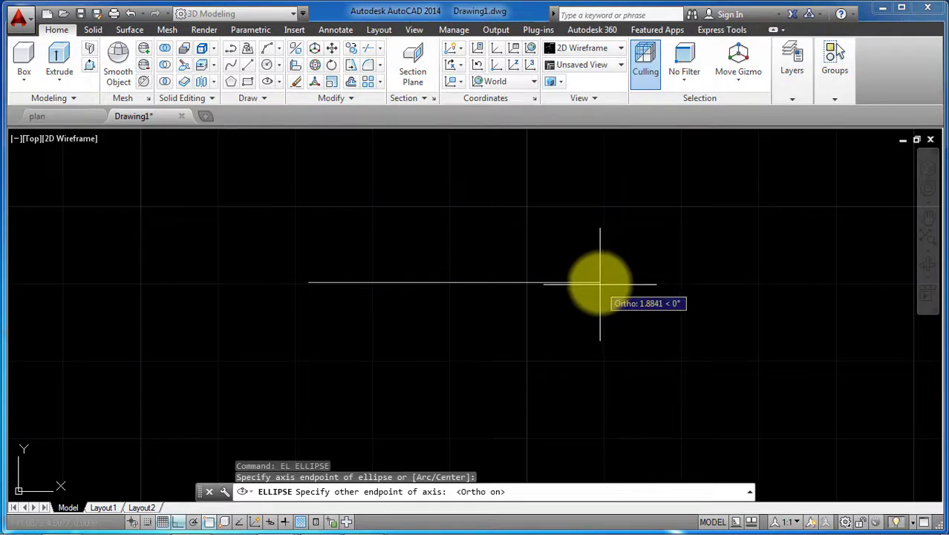
pyautogui.click(600, 283)
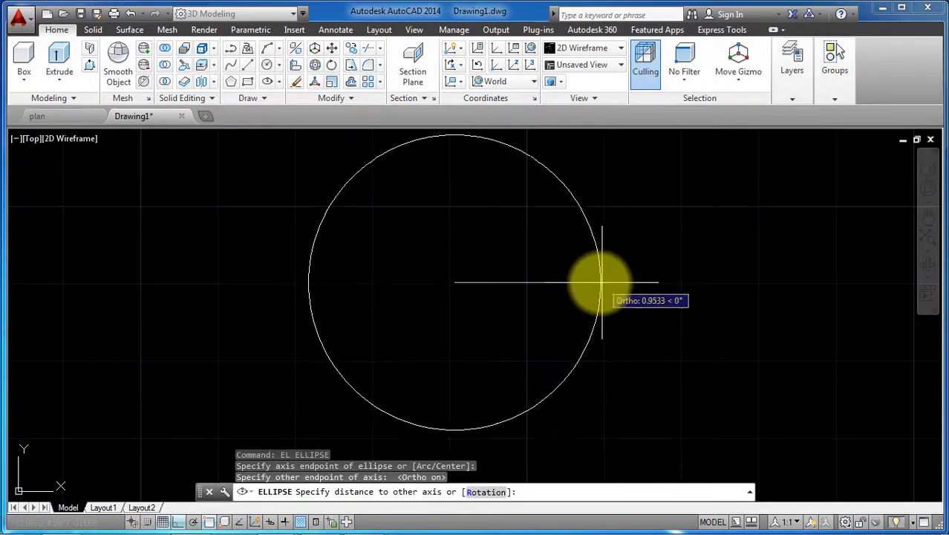
pyautogui.click(526, 299)
pyautogui.write('l')
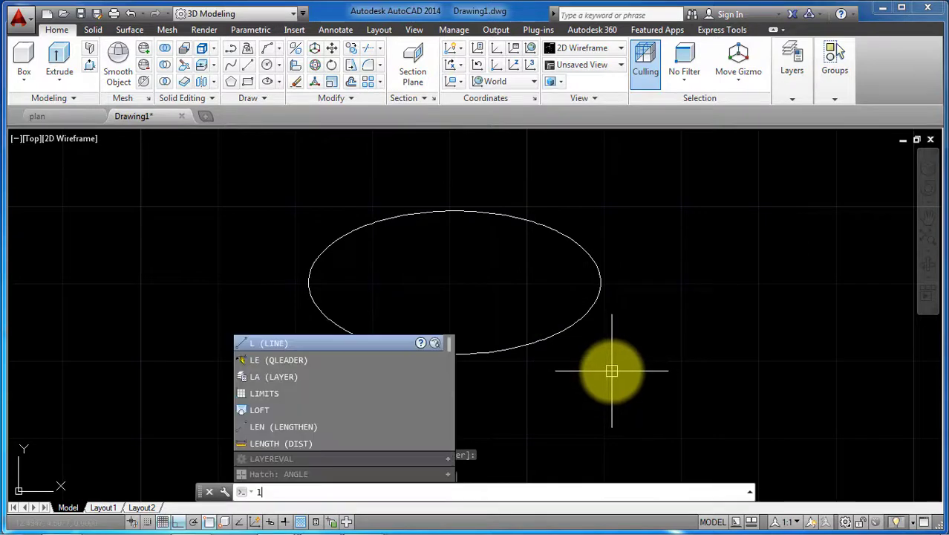
# Step: Draw a horizontal line across the ellipse's lower part, extending past both sides
pyautogui.press('Return')
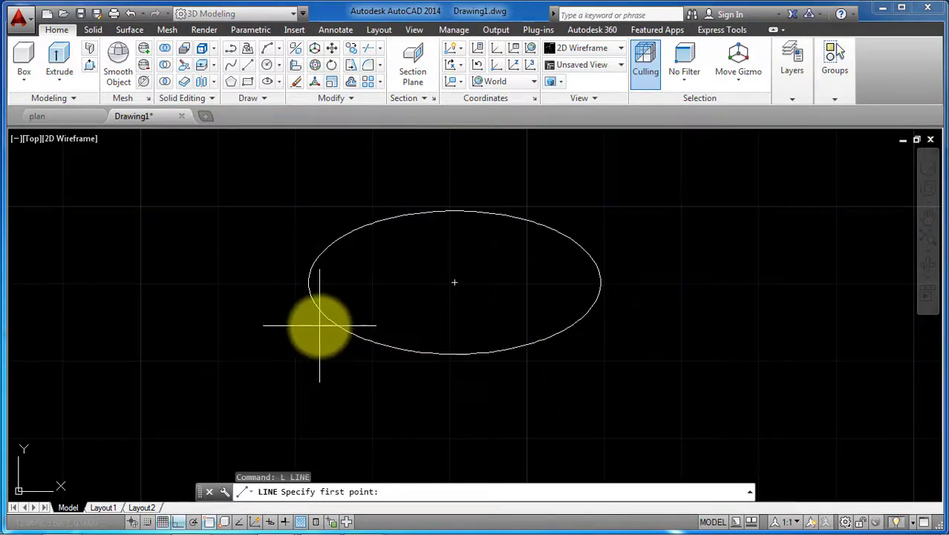
pyautogui.click(312, 325)
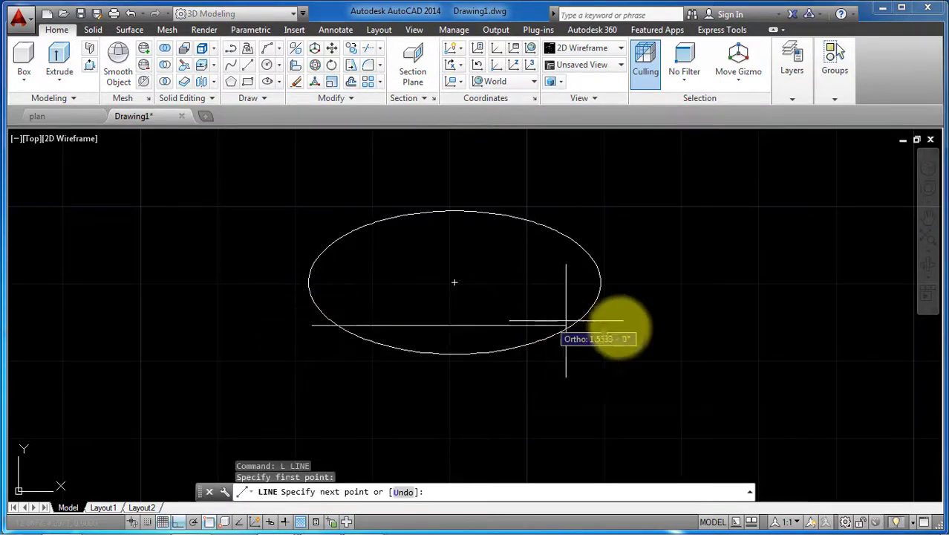
pyautogui.press('Escape')
pyautogui.press('Return')
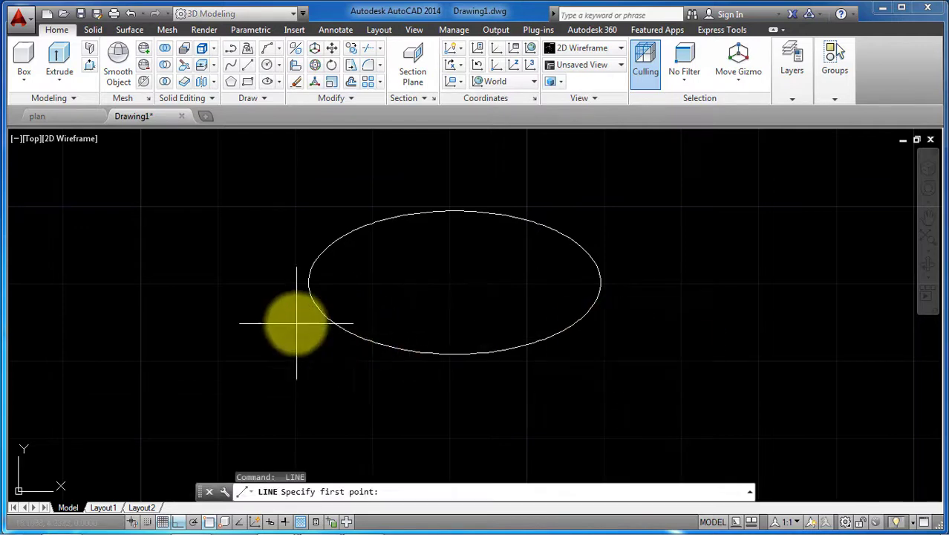
pyautogui.click(291, 316)
pyautogui.click(636, 316)
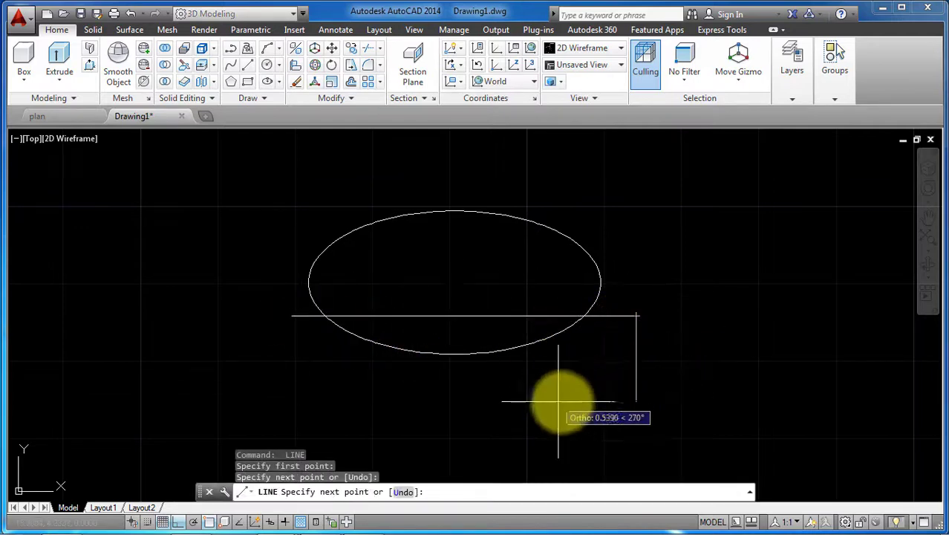
pyautogui.press('Return')
# Step: Trim away the ellipse's lower arc using the horizontal line as cutting edge
pyautogui.write('tr')
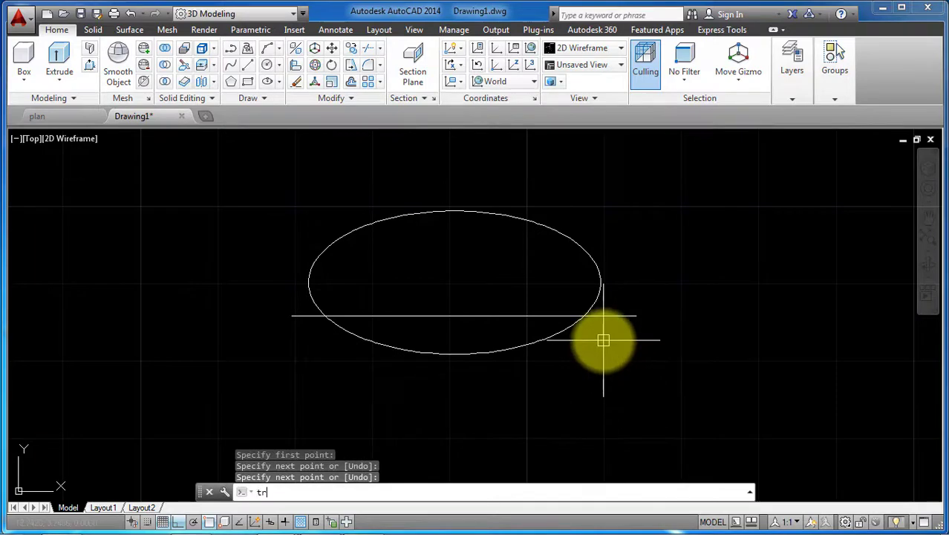
pyautogui.press('Return')
pyautogui.click(524, 303)
pyautogui.click(494, 321)
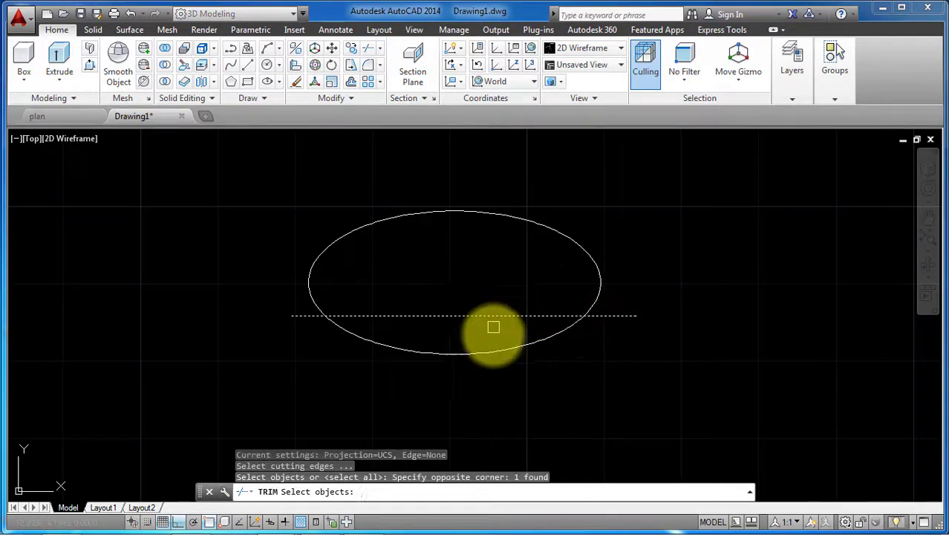
pyautogui.press('Return')
pyautogui.click(483, 353)
pyautogui.press('Return')
# Step: Erase the horizontal cutting line, leaving the open elliptical arc
pyautogui.click(469, 317)
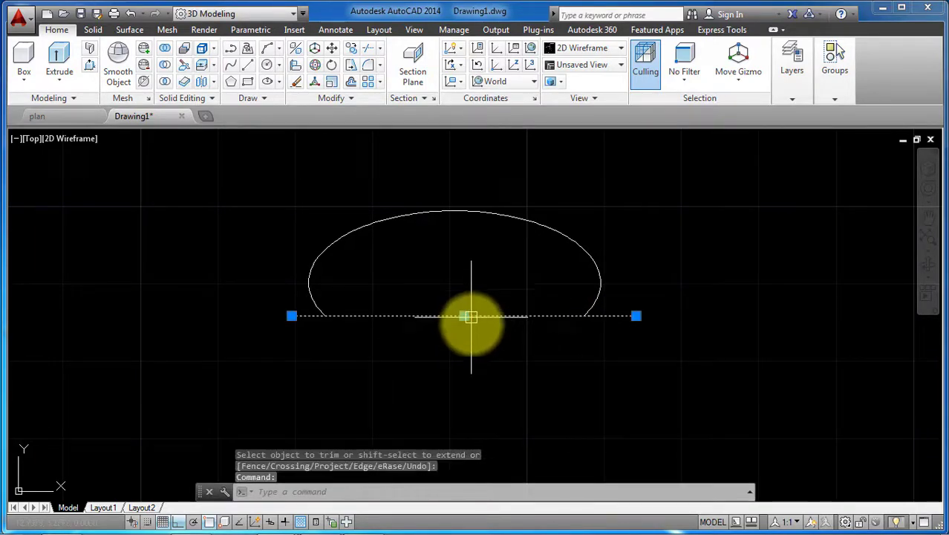
pyautogui.write('e')
pyautogui.press('Return')
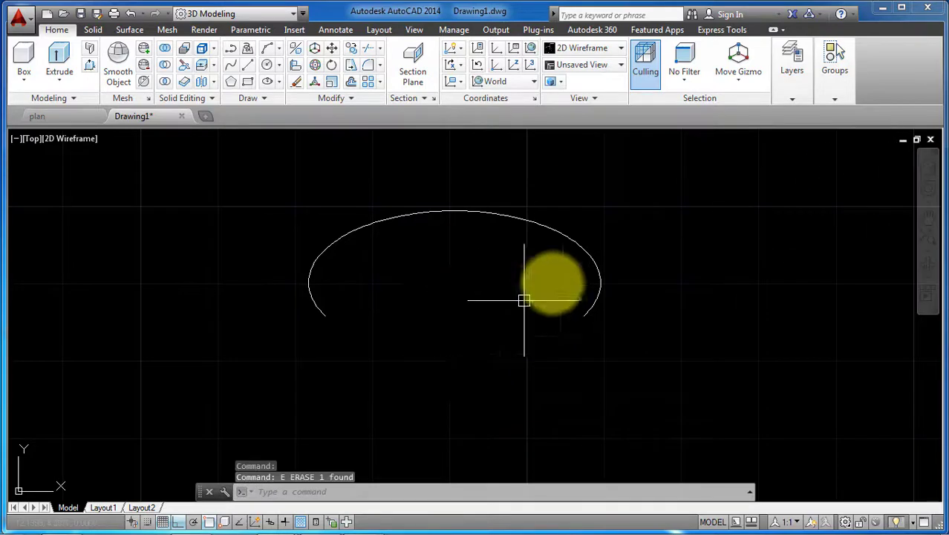
pyautogui.scroll(-5, 557, 295)
pyautogui.scroll(6, 557, 296)
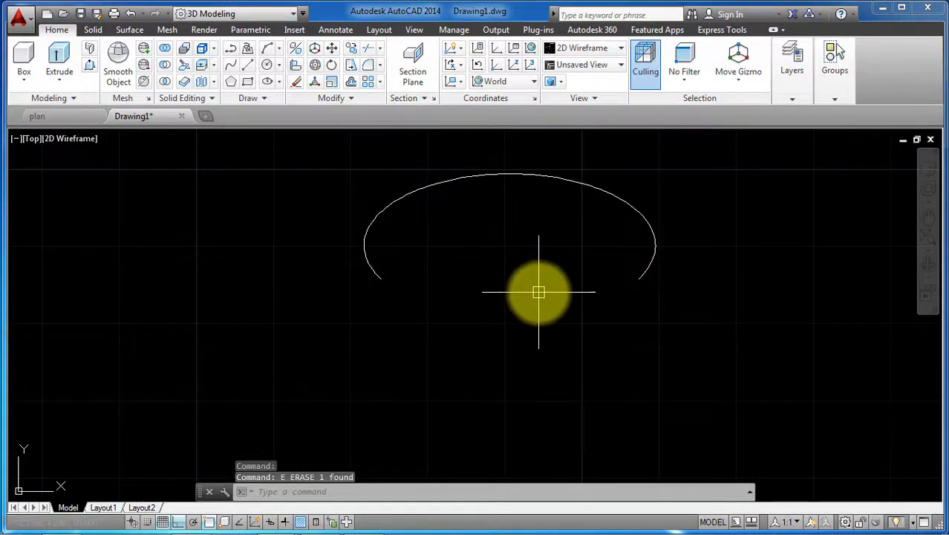
# Step: Draw a three-point spline curving downward from the arc's left end
pyautogui.write('s')
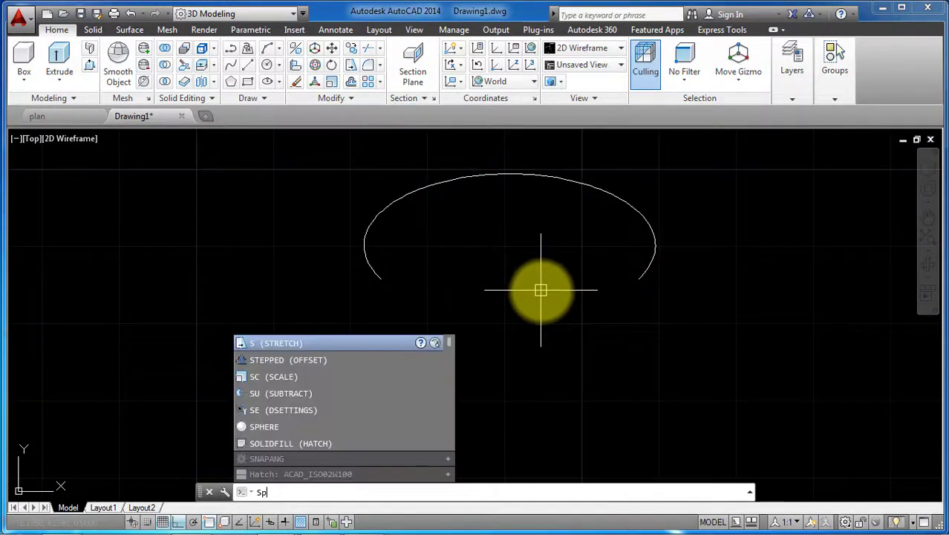
pyautogui.write('pl')
pyautogui.press('Return')
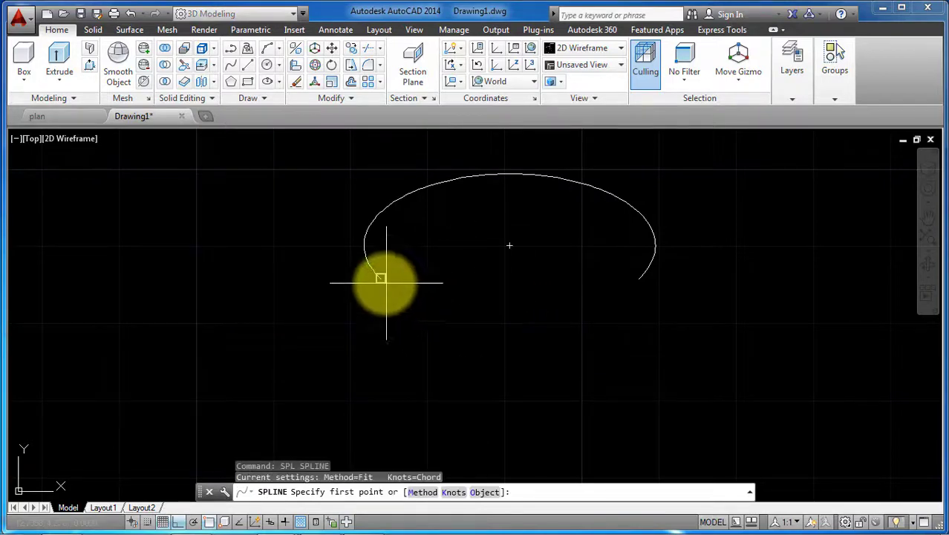
pyautogui.click(380, 279)
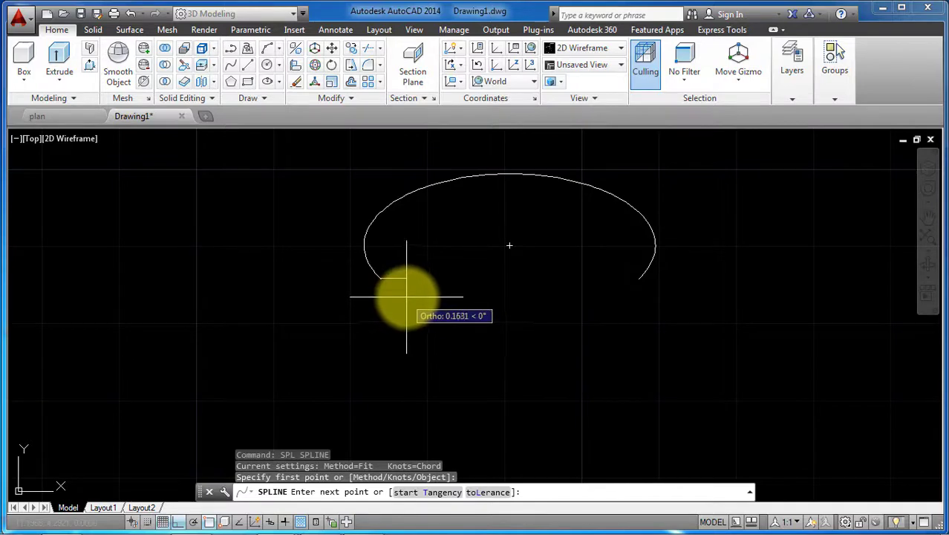
pyautogui.click(394, 326)
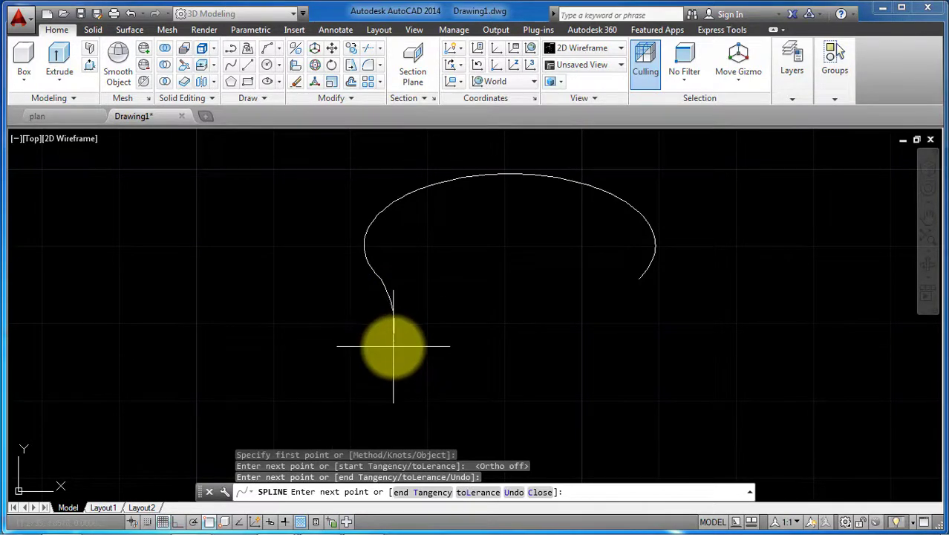
pyautogui.click(398, 344)
pyautogui.press('Return')
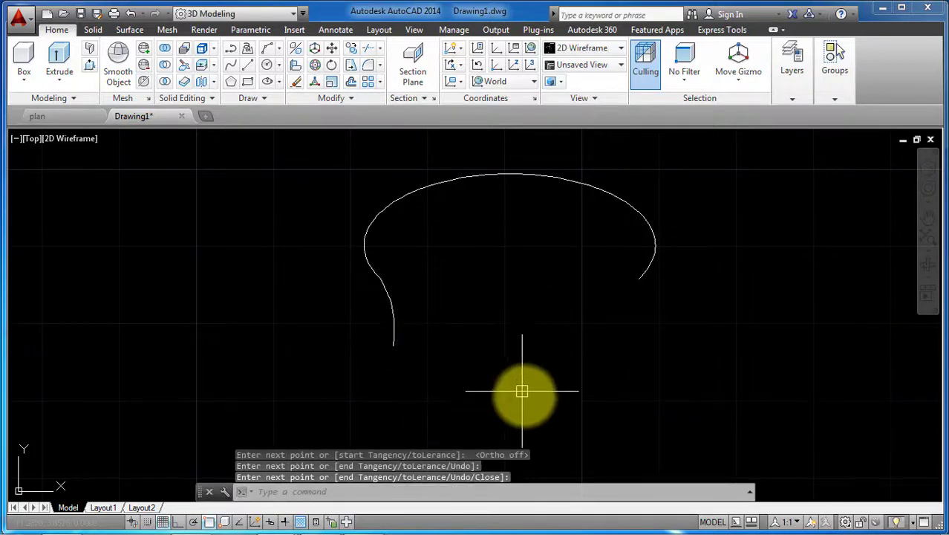
pyautogui.scroll(-2, 520, 390)
pyautogui.scroll(2, 556, 298)
# Step: Draw a vertical line down through the arc's centre
pyautogui.write('l')
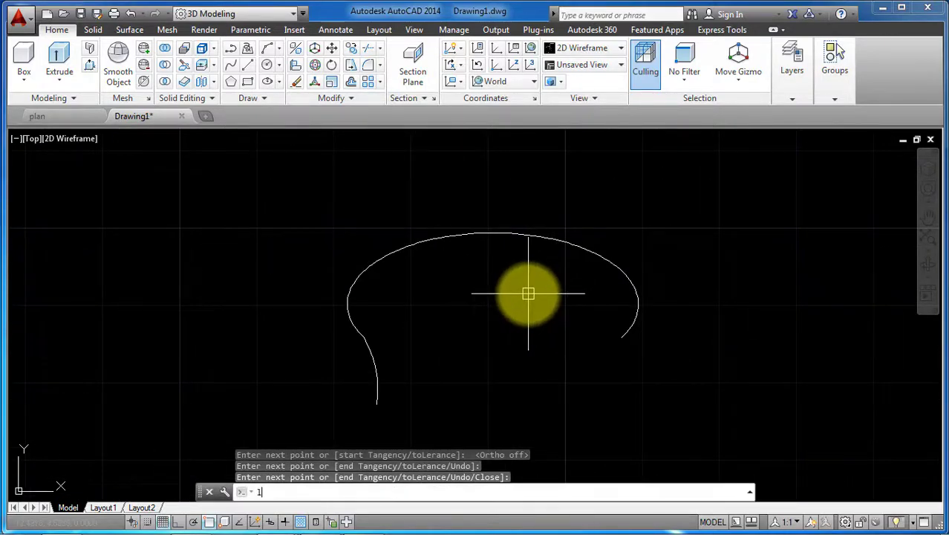
pyautogui.press('Return')
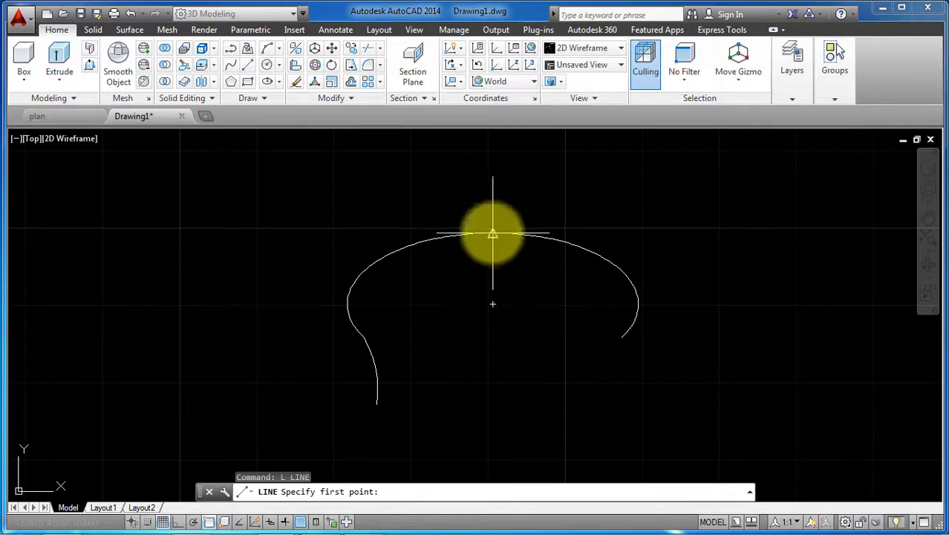
pyautogui.click(492, 235)
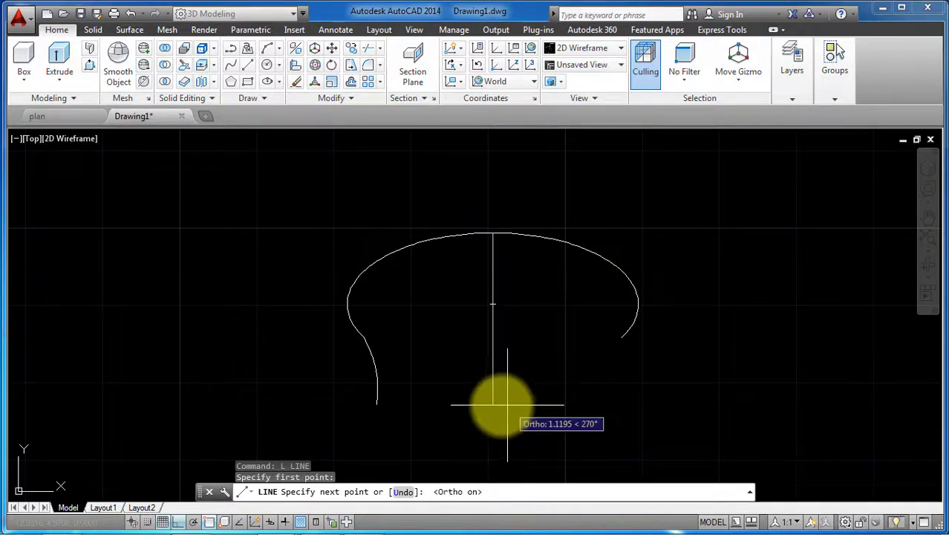
pyautogui.scroll(-4, 499, 432)
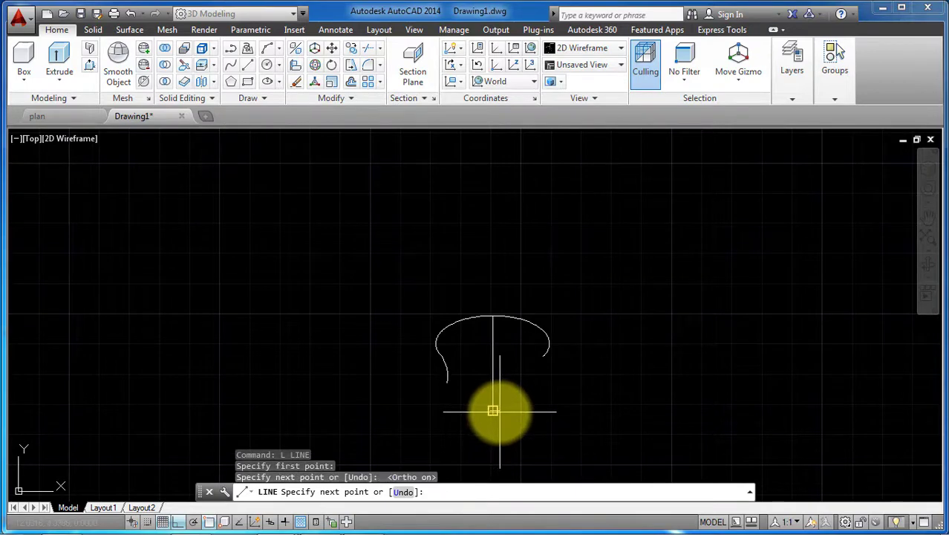
pyautogui.click(493, 410)
pyautogui.press('Return')
pyautogui.scroll(4, 507, 327)
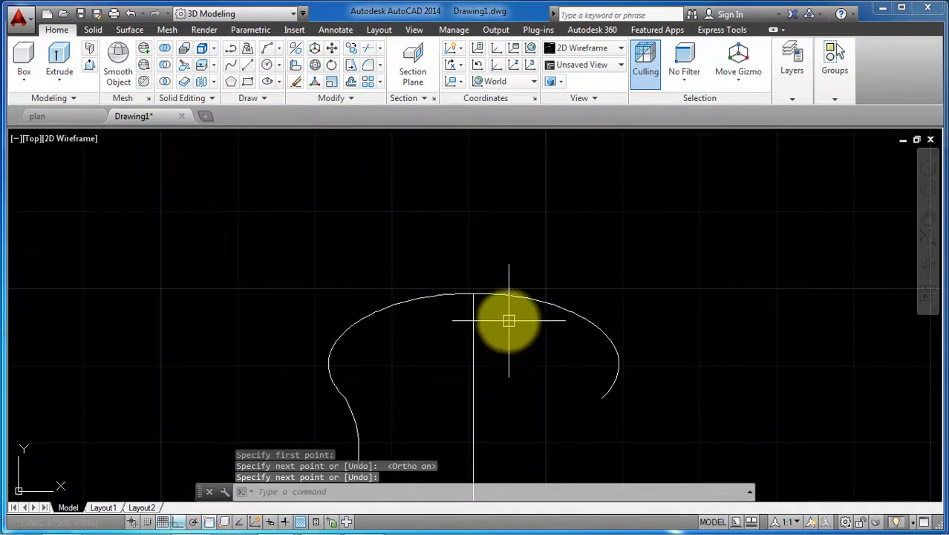
pyautogui.scroll(-2, 508, 320)
# Step: Window-select the ellipse arc and small curve and JOIN them into one spline
pyautogui.click(435, 358)
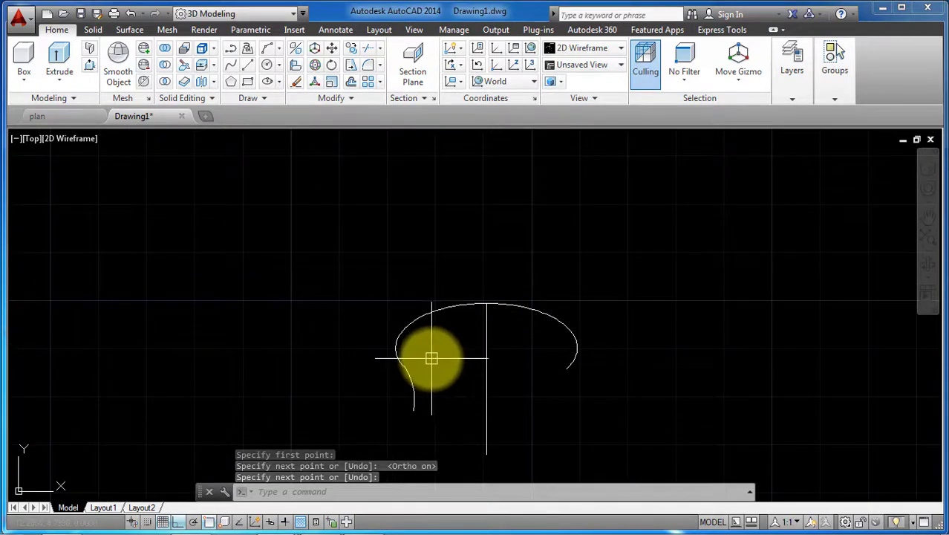
pyautogui.click(379, 395)
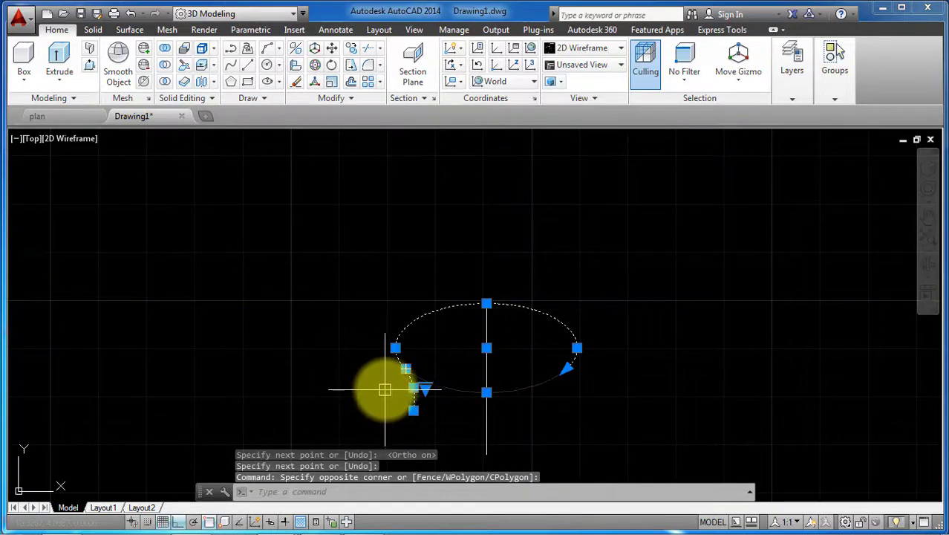
pyautogui.write('j')
pyautogui.press('Return')
pyautogui.scroll(2, 437, 361)
pyautogui.scroll(3, 418, 375)
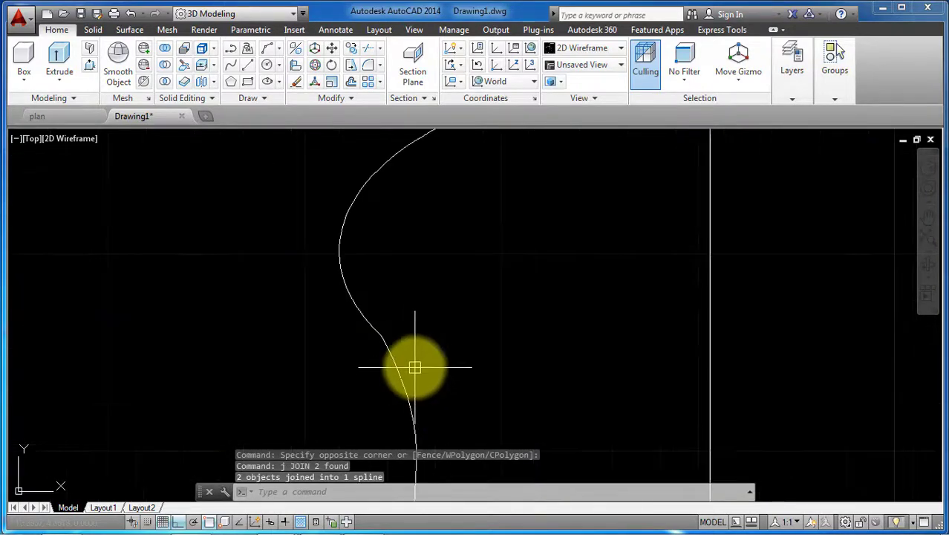
pyautogui.scroll(2, 393, 356)
pyautogui.scroll(-3, 396, 329)
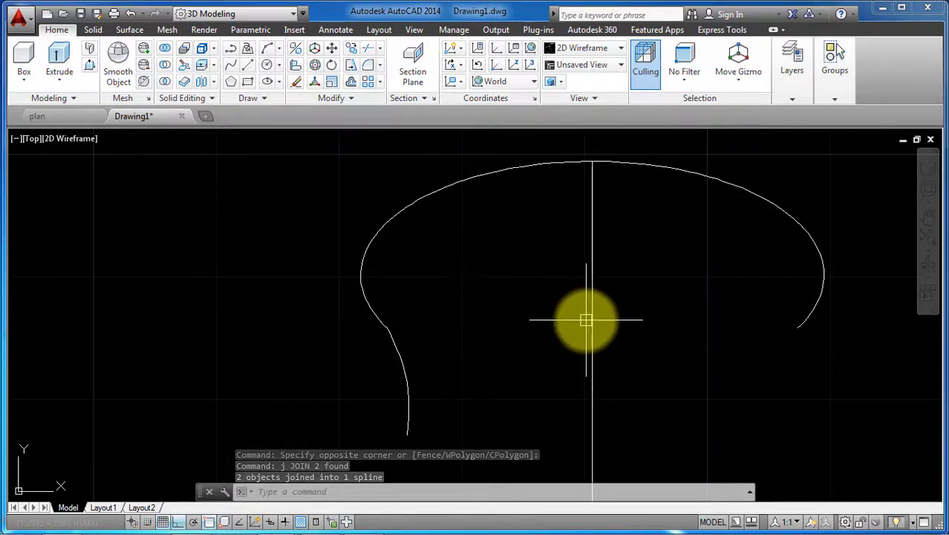
# Step: Trim away the spline's right half at the vertical centre line
pyautogui.write('tr')
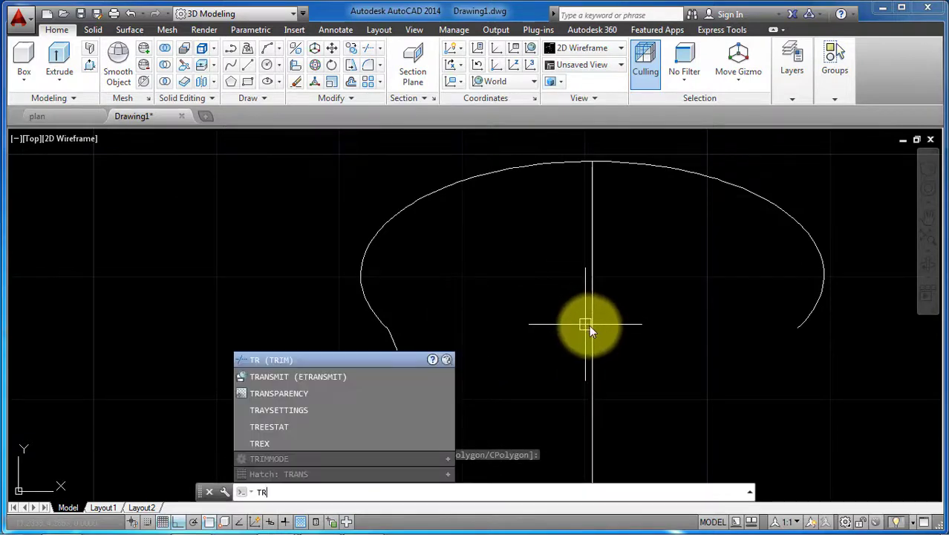
pyautogui.press('Return')
pyautogui.click(624, 278)
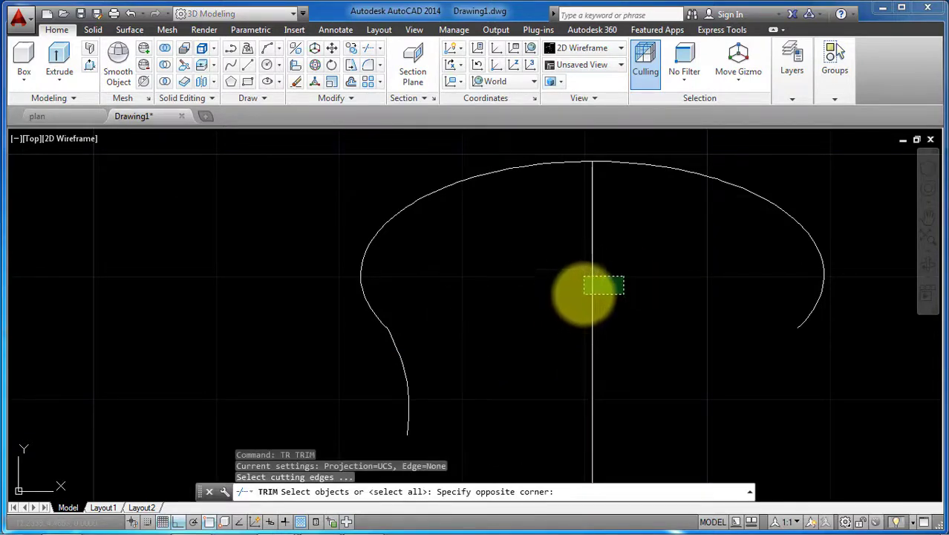
pyautogui.click(585, 293)
pyautogui.press('Return')
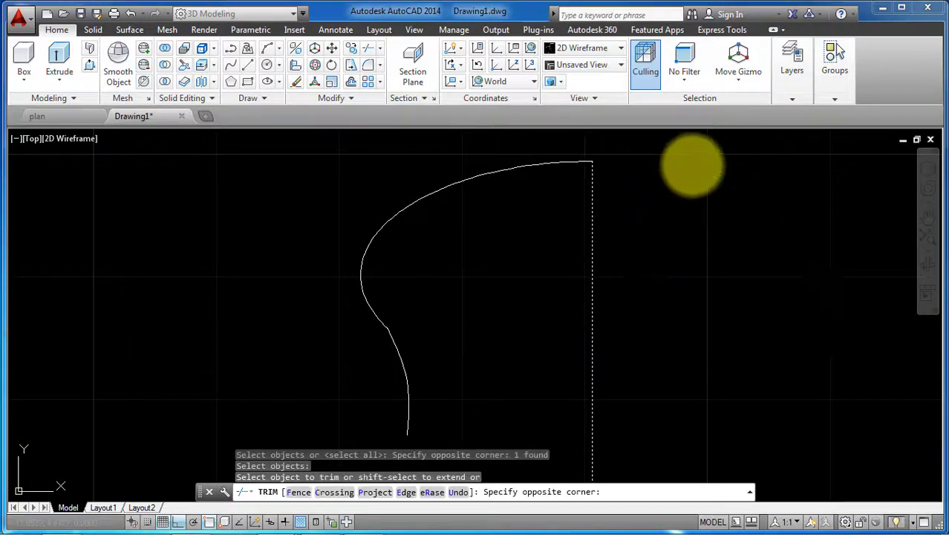
pyautogui.click(668, 226)
pyautogui.press('Escape')
# Step: Remove a control vertex near the spline's lower bend
pyautogui.click(385, 323)
pyautogui.click(380, 345)
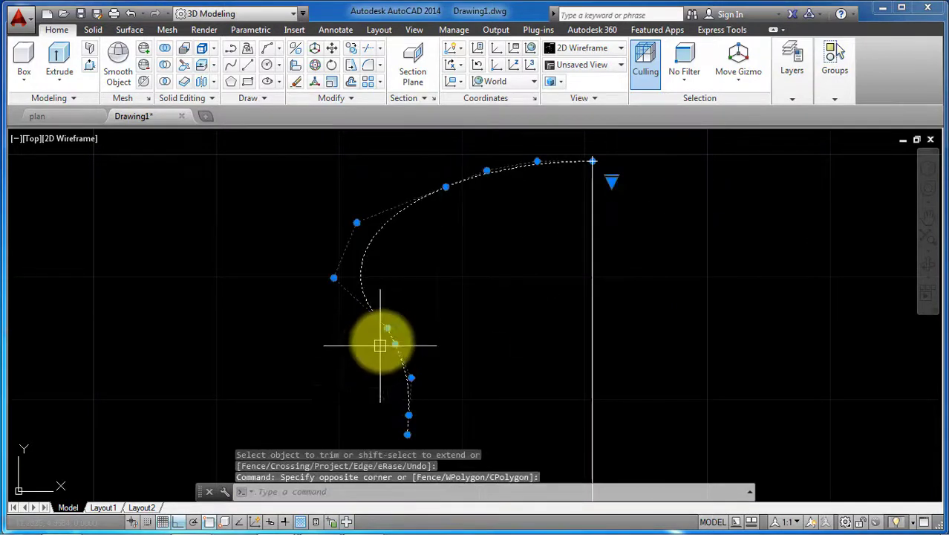
pyautogui.moveTo(386, 328)
pyautogui.click(447, 395)
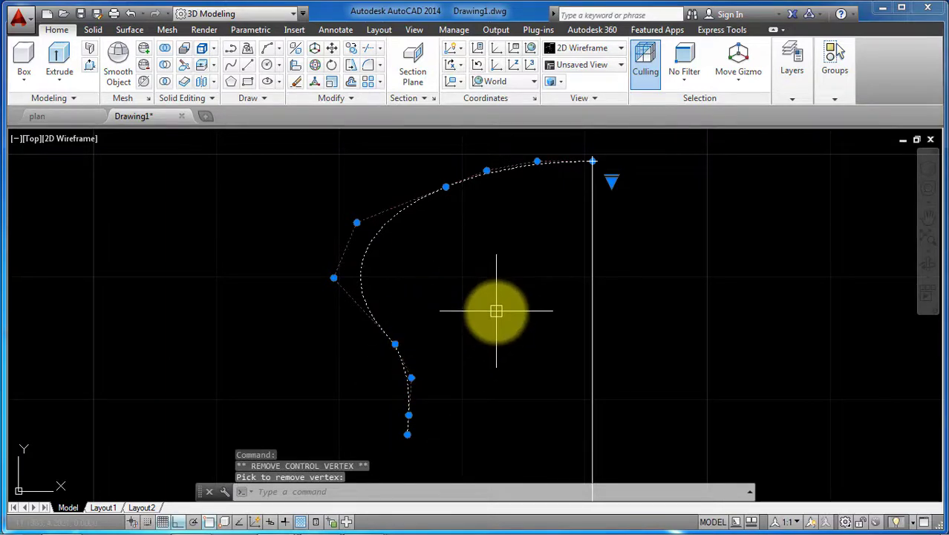
pyautogui.scroll(-3, 446, 293)
pyautogui.scroll(2, 431, 293)
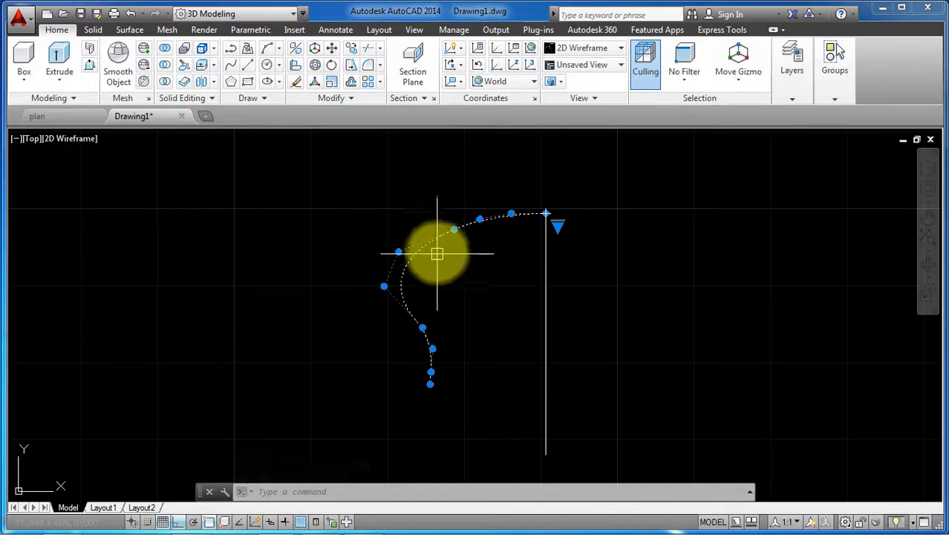
# Step: Move the spline slightly to the right
pyautogui.write('m')
pyautogui.press('Return')
pyautogui.click(491, 286)
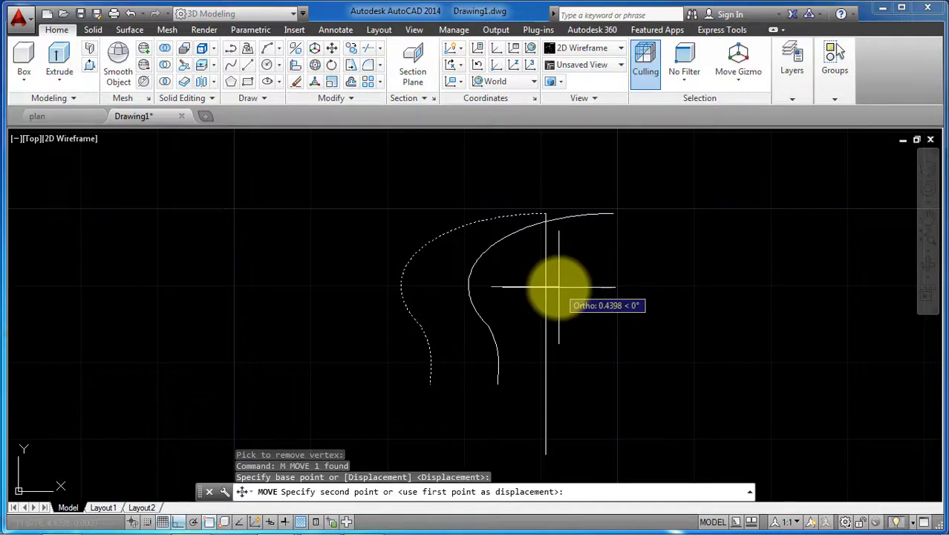
pyautogui.click(557, 290)
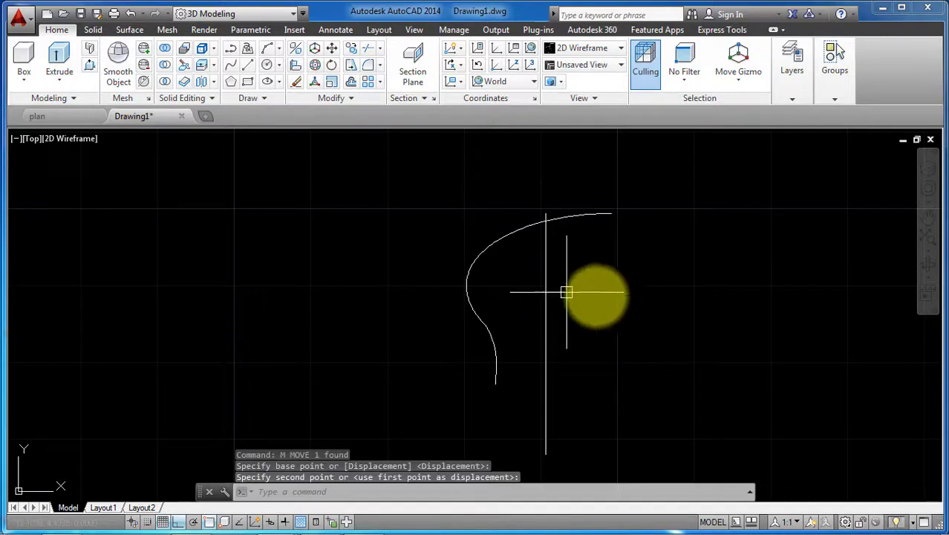
# Step: Trim the spline again against the vertical centre line, undoing the last change
pyautogui.write('tr')
pyautogui.press('Return')
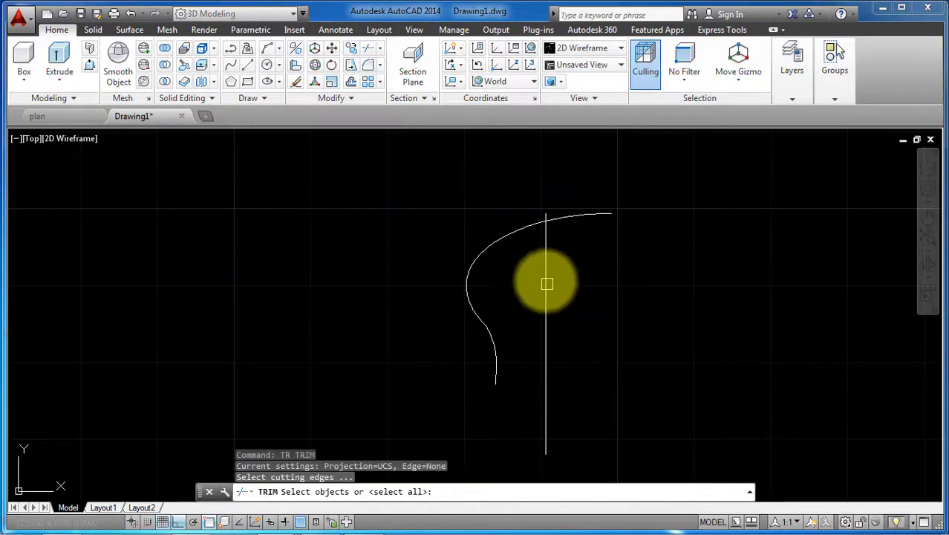
pyautogui.click(546, 279)
pyautogui.press('Return')
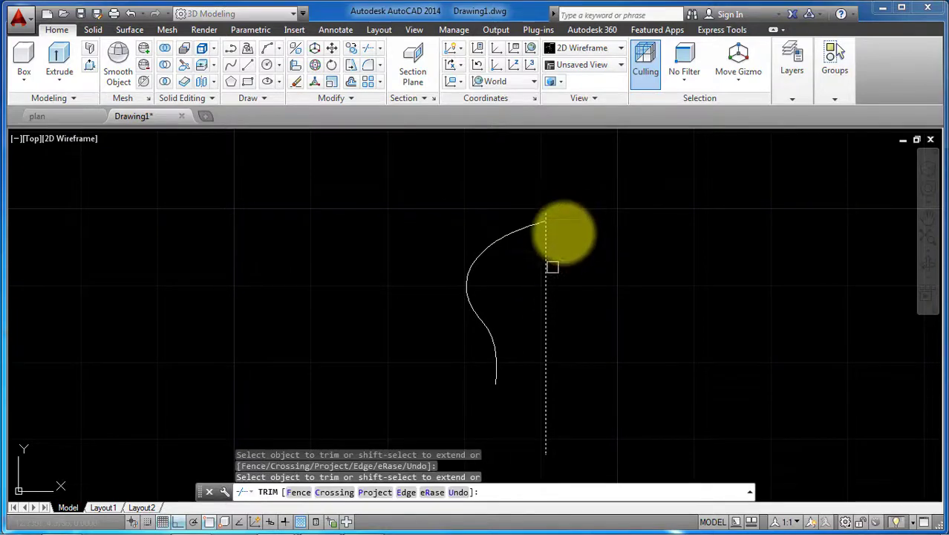
pyautogui.hotkey('ctrl', 'z')
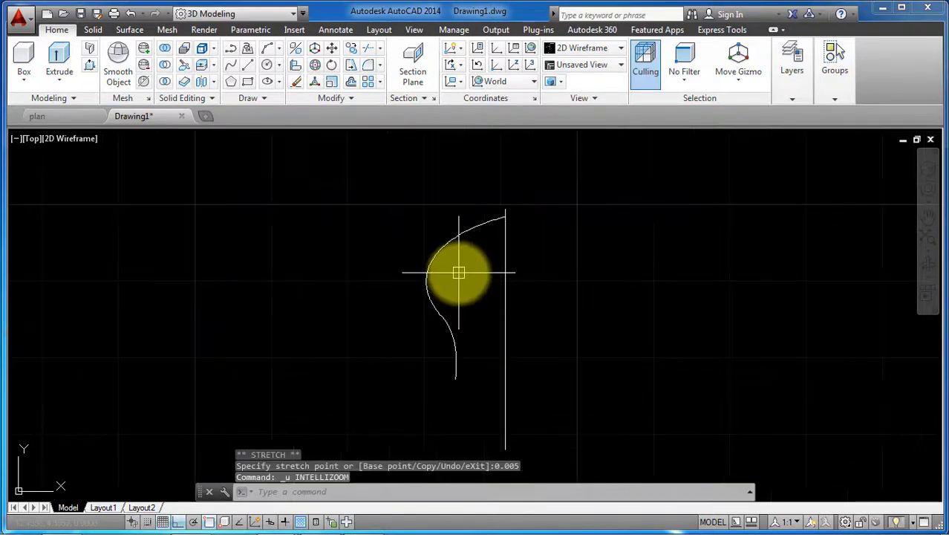
pyautogui.scroll(-2, 427, 279)
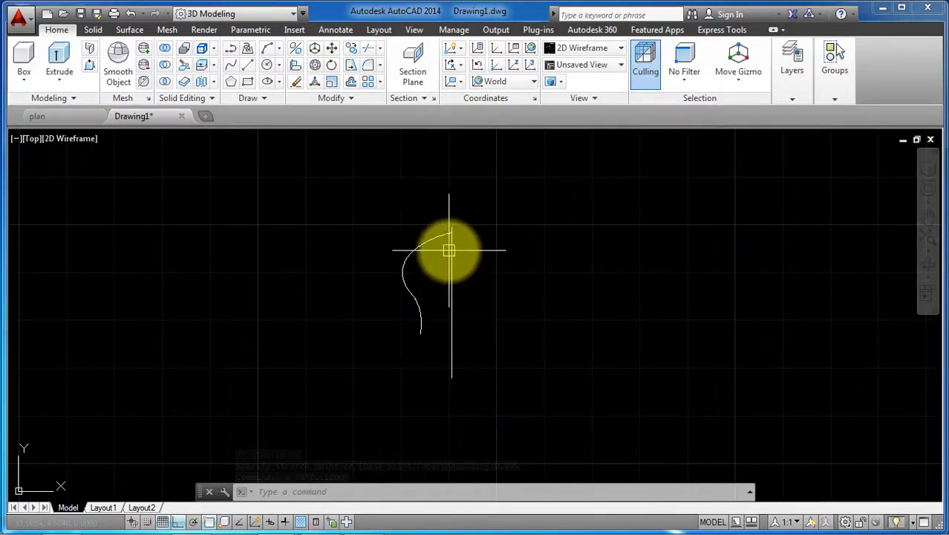
pyautogui.scroll(3, 449, 250)
pyautogui.scroll(3, 460, 217)
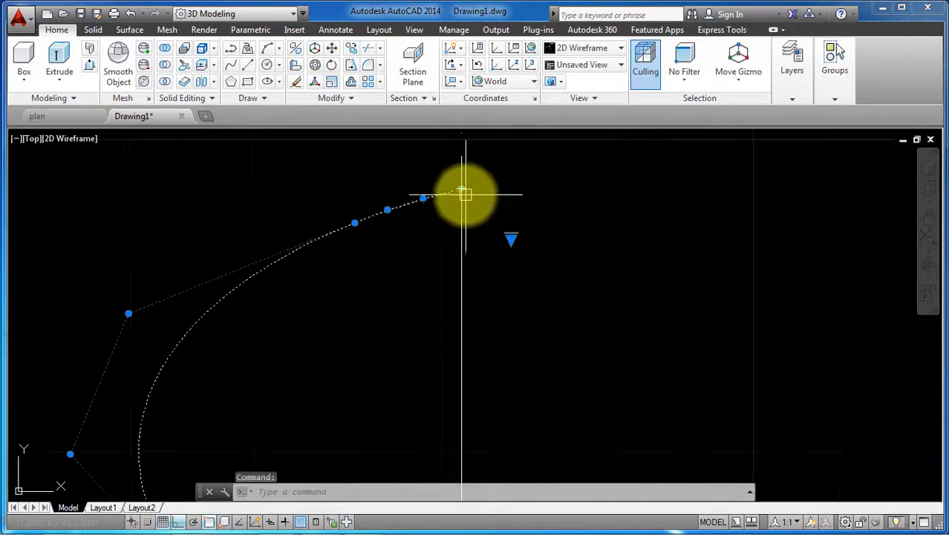
pyautogui.scroll(-3, 519, 245)
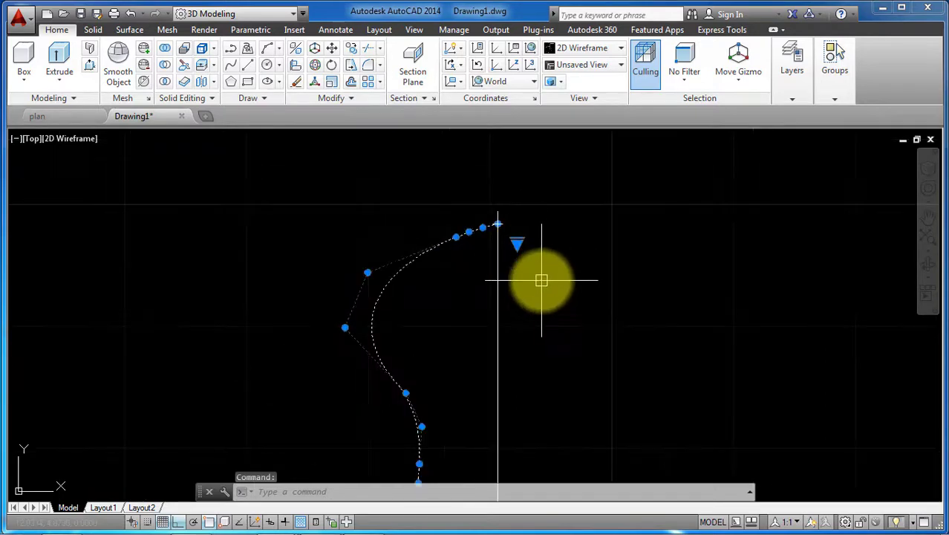
# Step: Reselect the half-profile spline with a selection window
pyautogui.press('Escape')
pyautogui.scroll(-2, 450, 299)
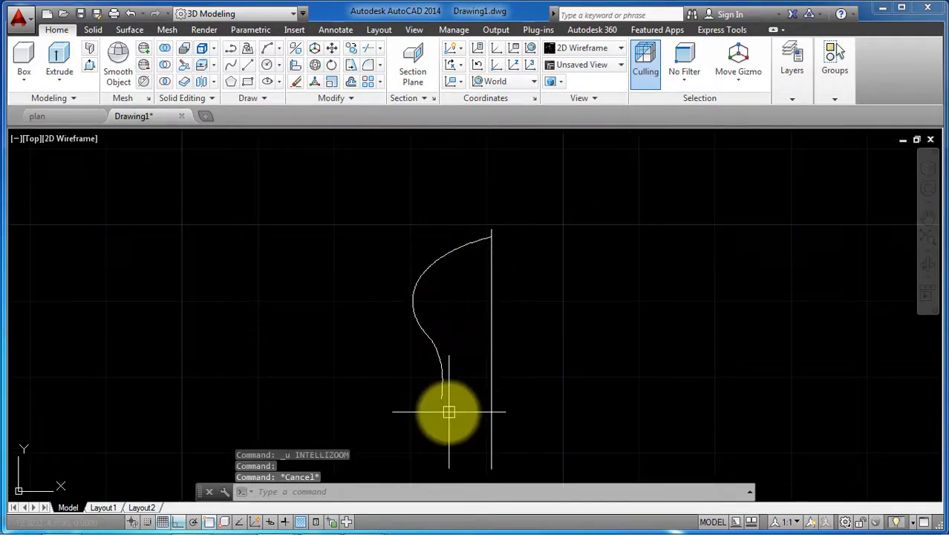
pyautogui.scroll(3, 449, 401)
pyautogui.click(435, 315)
pyautogui.press('Escape')
pyautogui.scroll(-3, 491, 259)
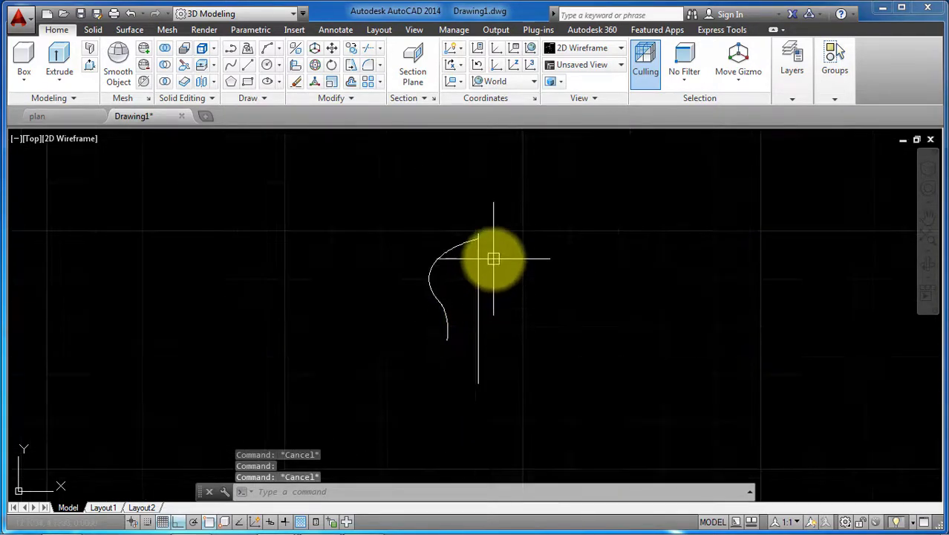
pyautogui.scroll(2, 417, 277)
pyautogui.click(418, 277)
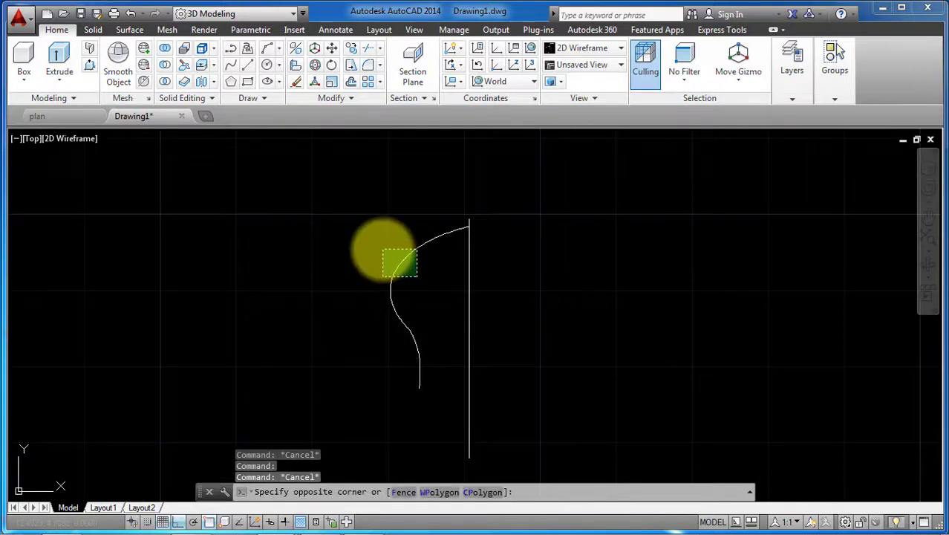
pyautogui.click(383, 249)
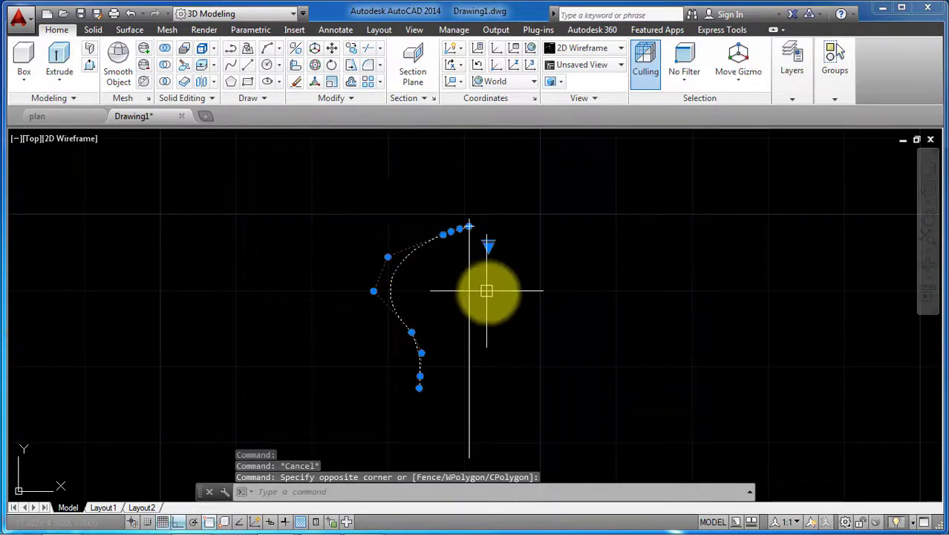
# Step: Attempt a mirror with MI and cancel the failed attempt
pyautogui.write('M')
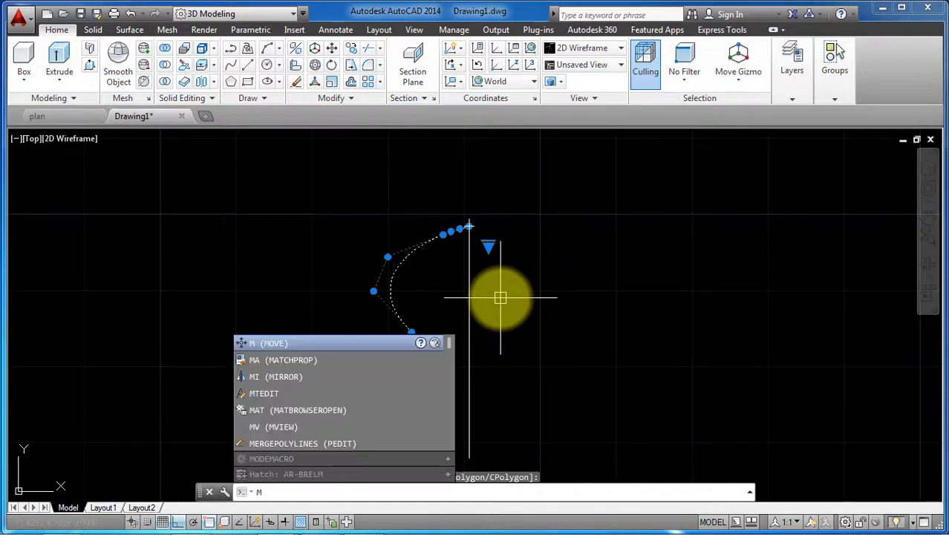
pyautogui.write('I')
pyautogui.press('Return')
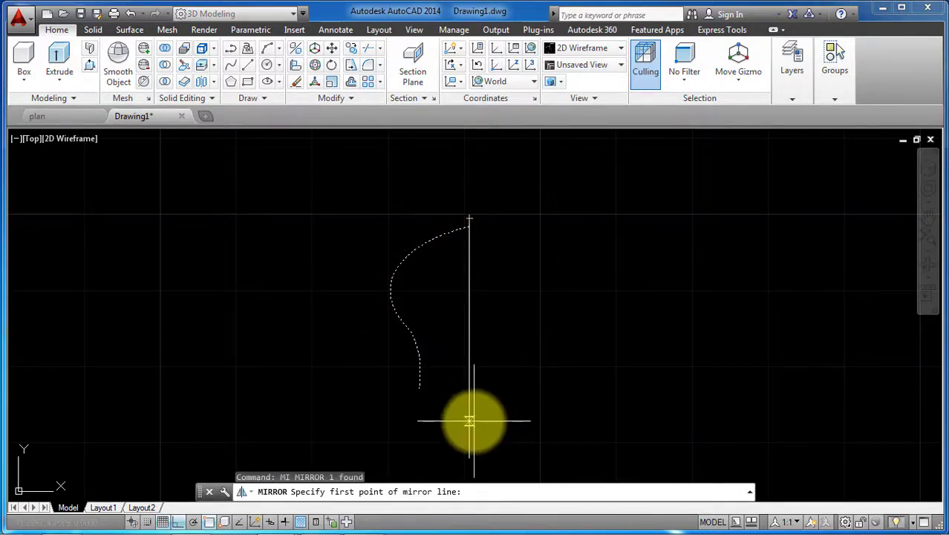
pyautogui.press('Return')
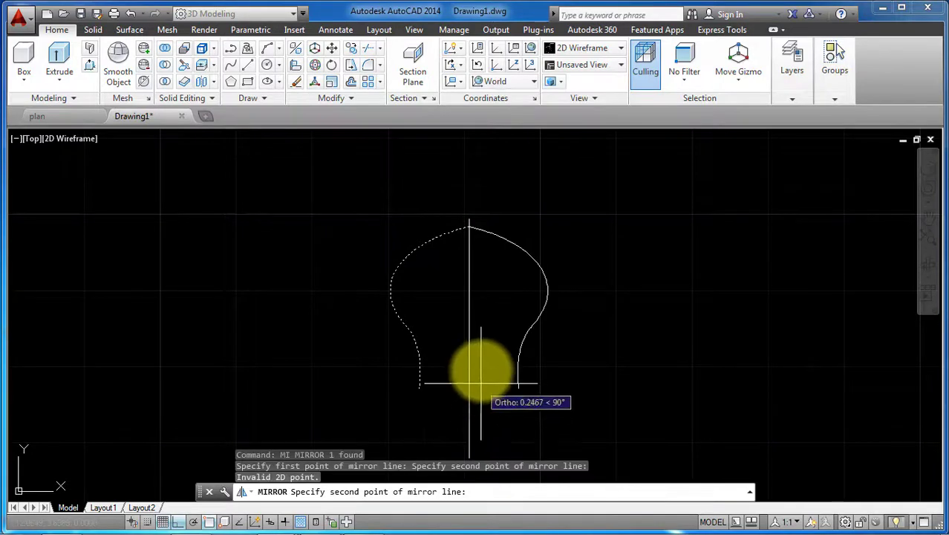
pyautogui.press('Return')
pyautogui.scroll(3, 527, 241)
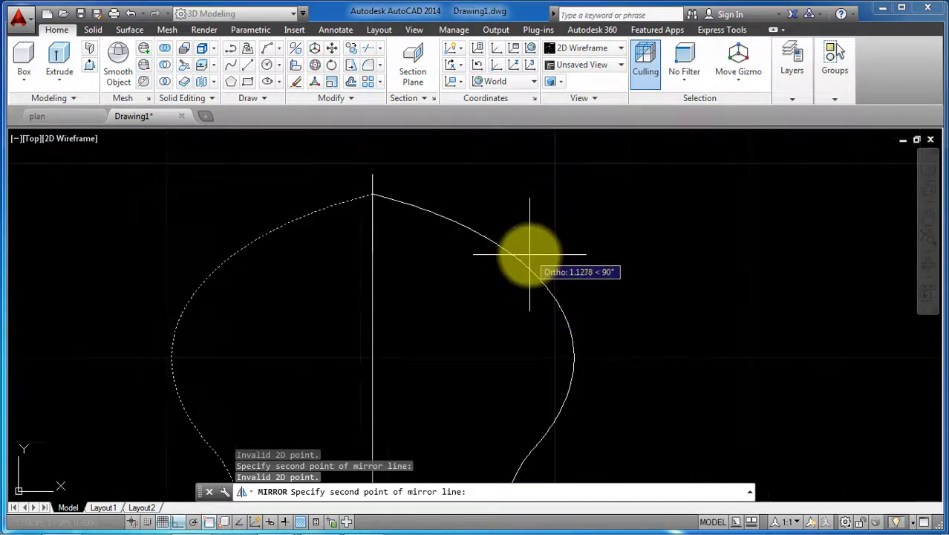
pyautogui.press('Escape')
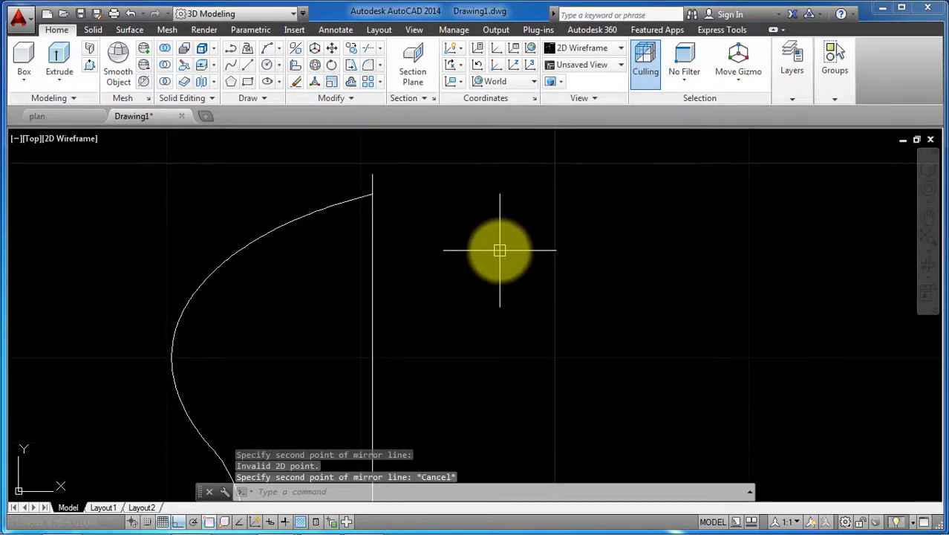
pyautogui.press('Escape')
pyautogui.press('Escape')
# Step: Mirror the spline across the vertical centre line, keeping the original half
pyautogui.write('mi')
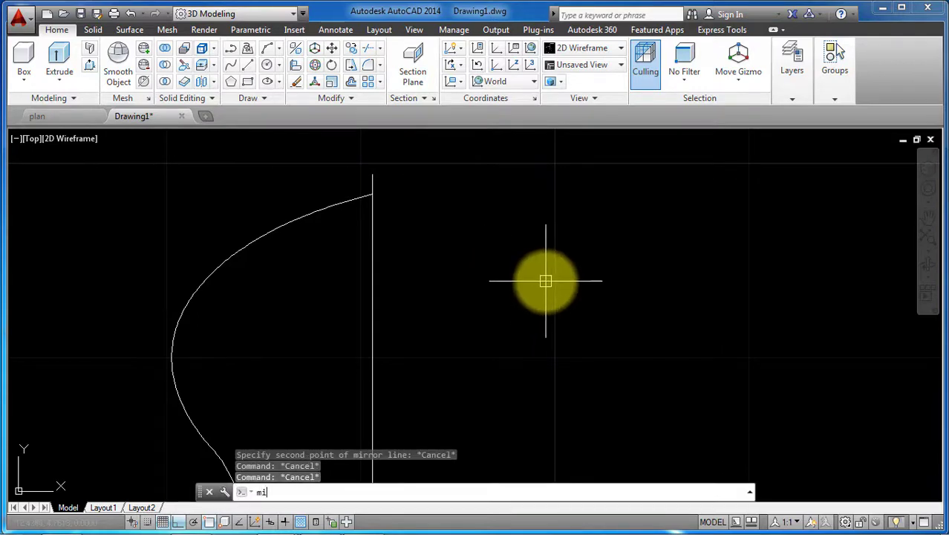
pyautogui.press('Return')
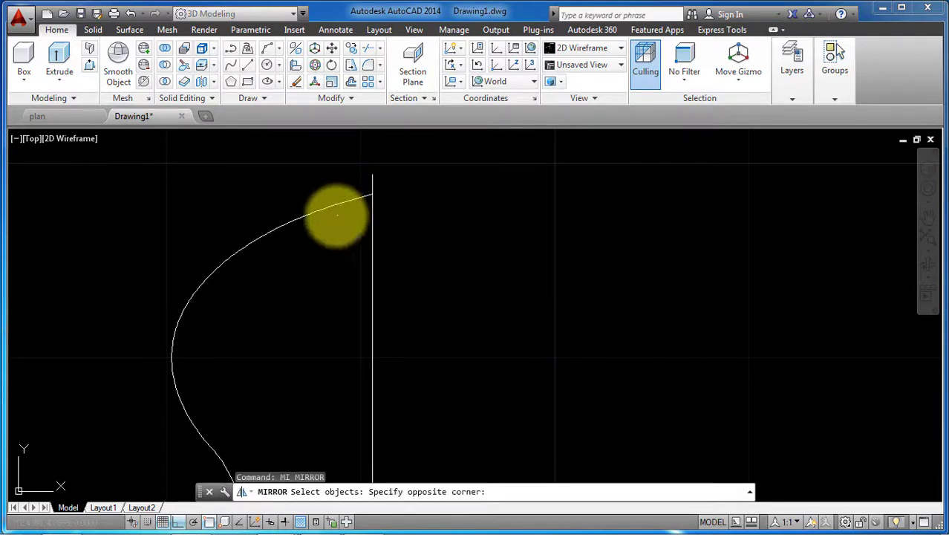
pyautogui.click(322, 182)
pyautogui.press('Return')
pyautogui.scroll(-3, 443, 218)
pyautogui.click(418, 216)
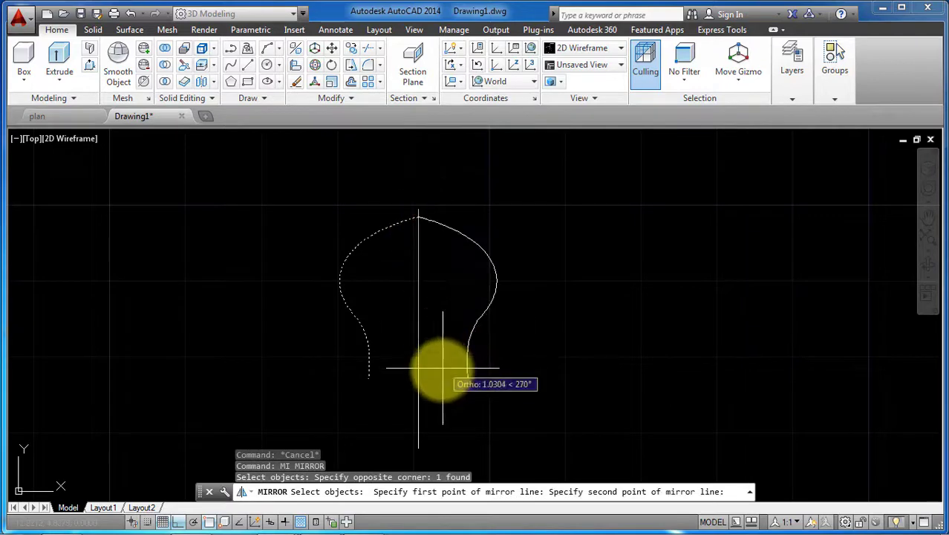
pyautogui.click(443, 367)
pyautogui.press('Return')
pyautogui.scroll(2, 606, 290)
pyautogui.press('Escape')
pyautogui.press('Escape')
# Step: Erase the vertical centre line
pyautogui.scroll(-1, 490, 288)
pyautogui.press('Escape')
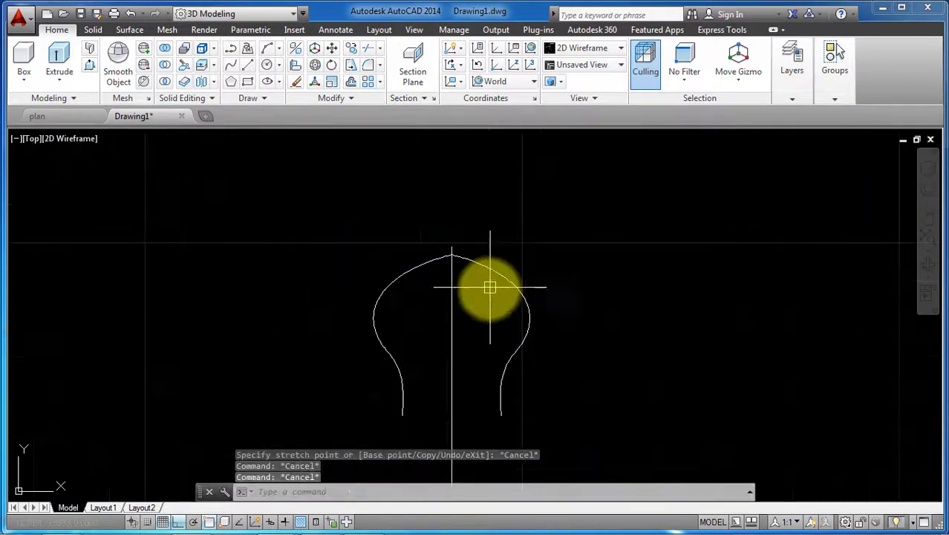
pyautogui.click(475, 308)
pyautogui.click(430, 318)
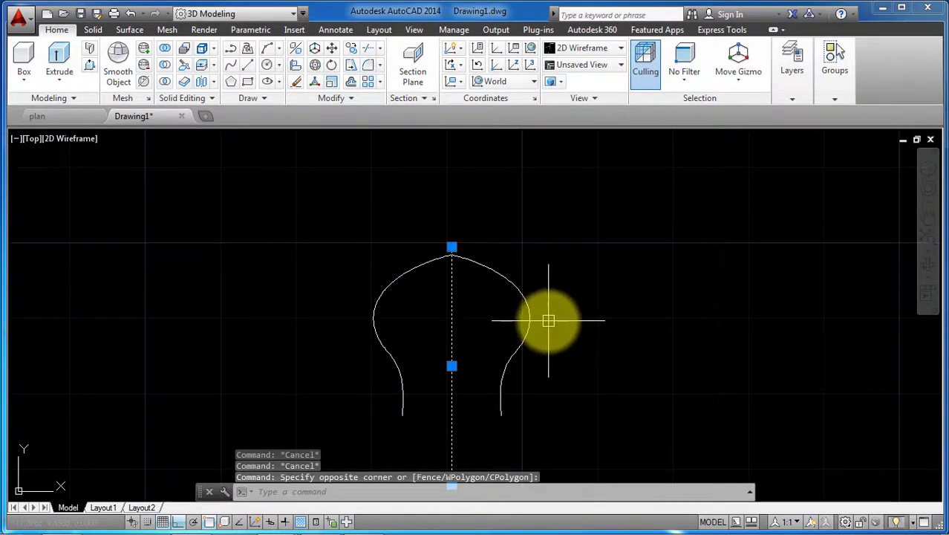
pyautogui.write('e')
pyautogui.press('Return')
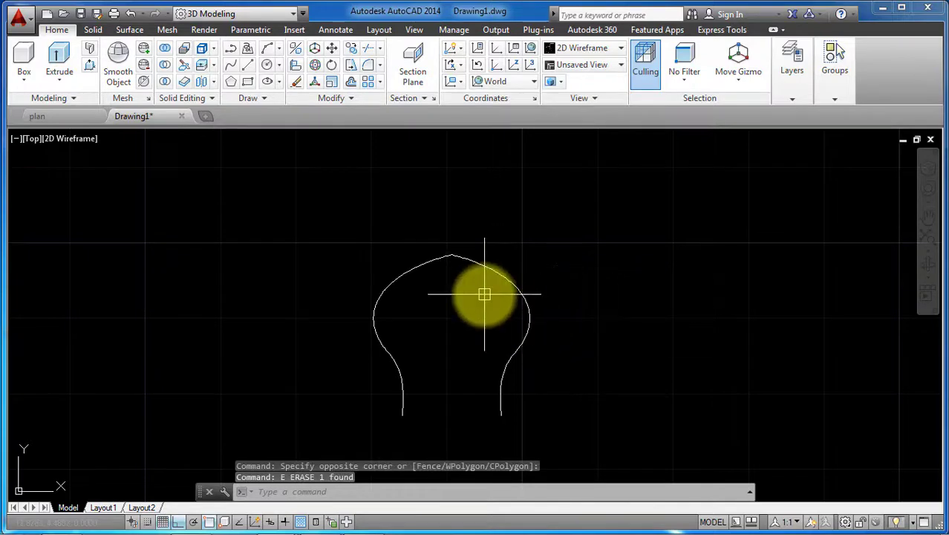
# Step: Draw a horizontal line across the profile's pointed top
pyautogui.write('l')
pyautogui.press('Return')
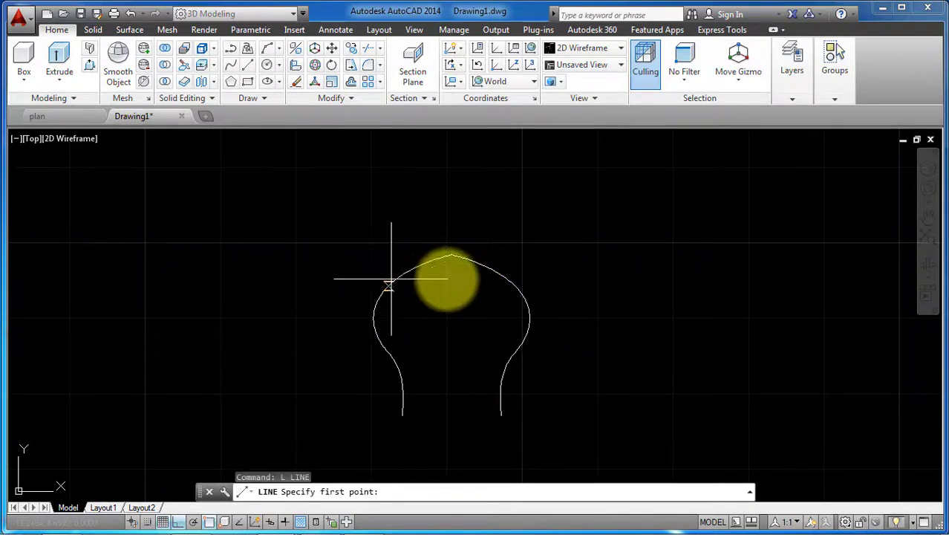
pyautogui.click(362, 279)
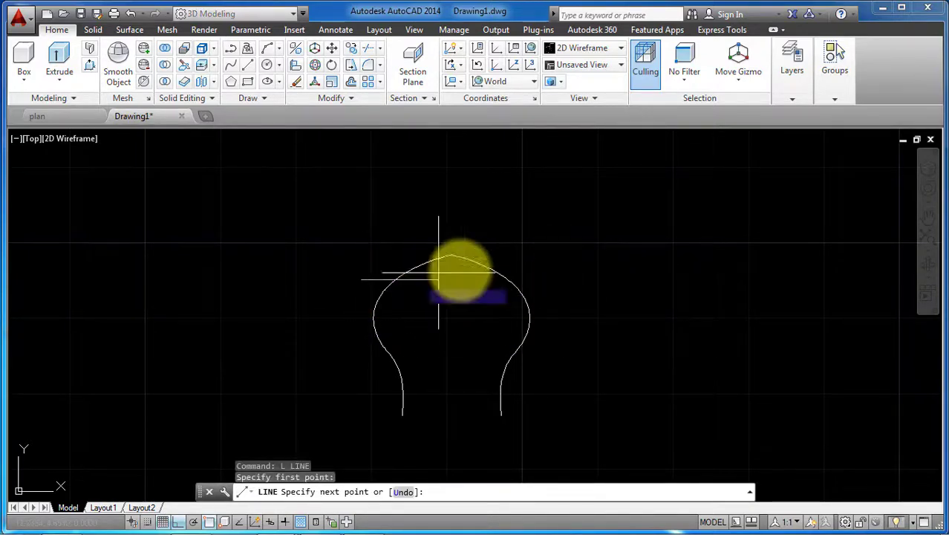
pyautogui.click(586, 265)
pyautogui.press('Return')
pyautogui.scroll(2, 488, 290)
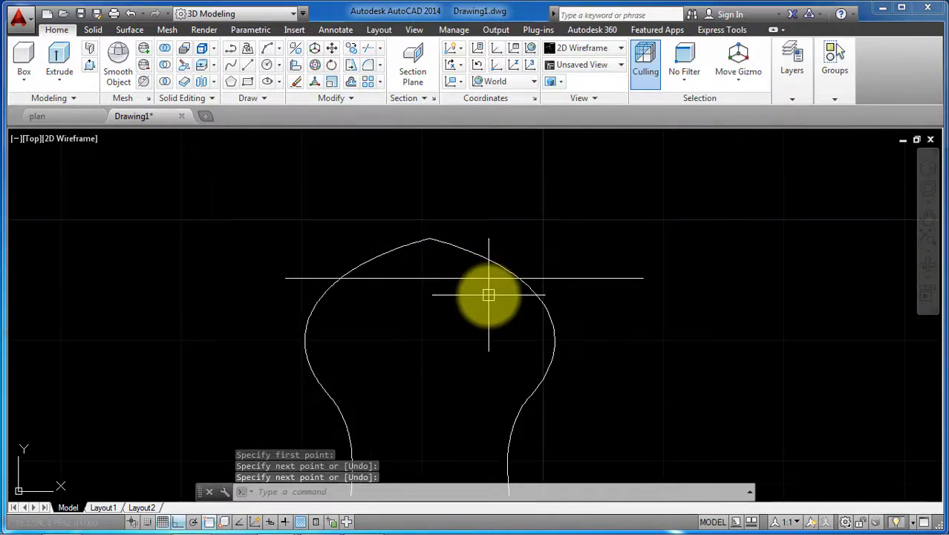
# Step: Trim away the pointed tip above the horizontal line
pyautogui.write('tr')
pyautogui.press('Return')
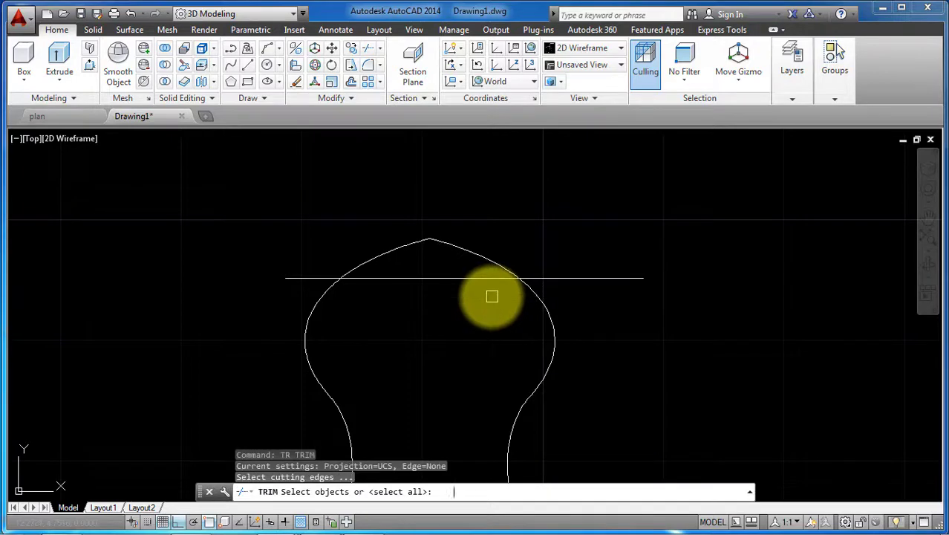
pyautogui.click(441, 278)
pyautogui.press('Return')
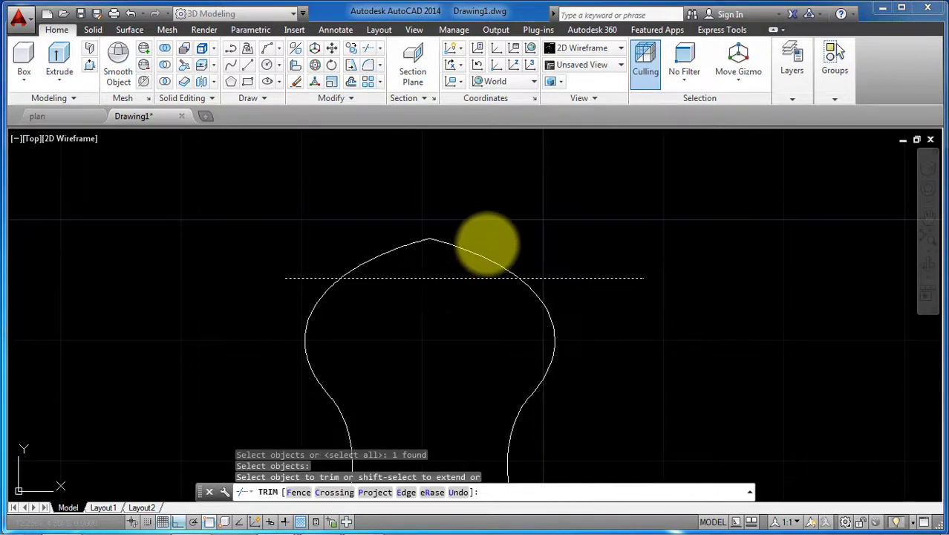
pyautogui.moveTo(486, 240); pyautogui.dragTo(352, 256)
pyautogui.press('Return')
pyautogui.scroll(-2, 454, 246)
pyautogui.scroll(2, 510, 266)
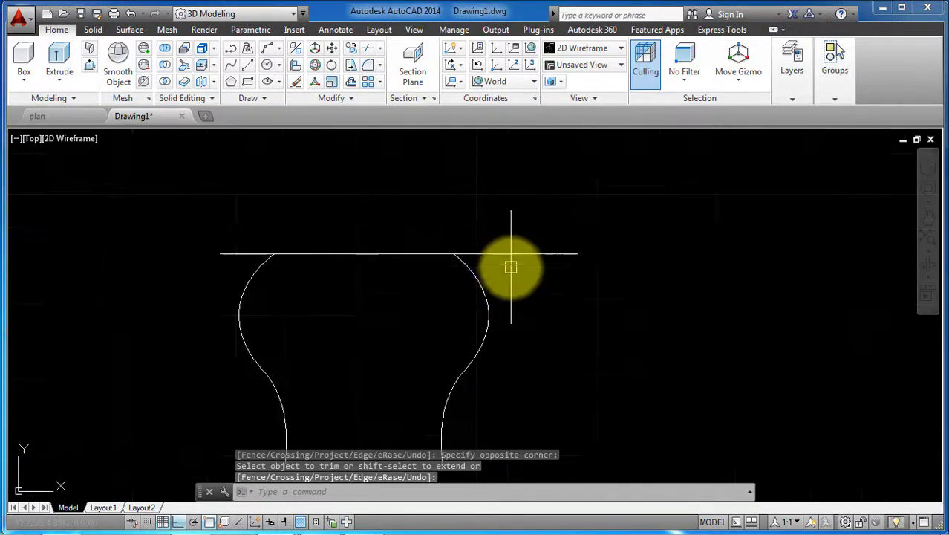
# Step: Erase the horizontal cutting line
pyautogui.press('Escape')
pyautogui.click(506, 254)
pyautogui.write('e')
pyautogui.press('Return')
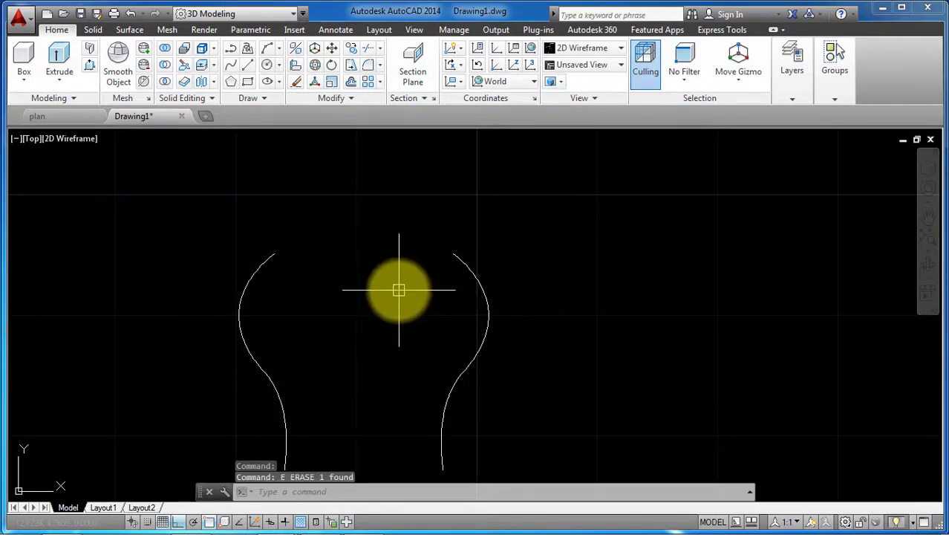
pyautogui.write('a')
pyautogui.press('Return')
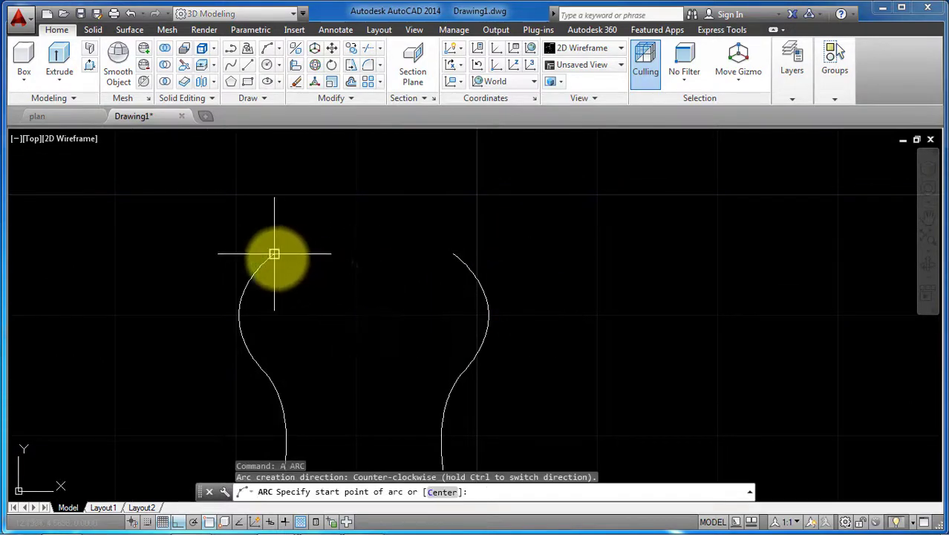
# Step: Draw a three-point arc joining the upper ends of the left and right side curves
pyautogui.click(274, 254)
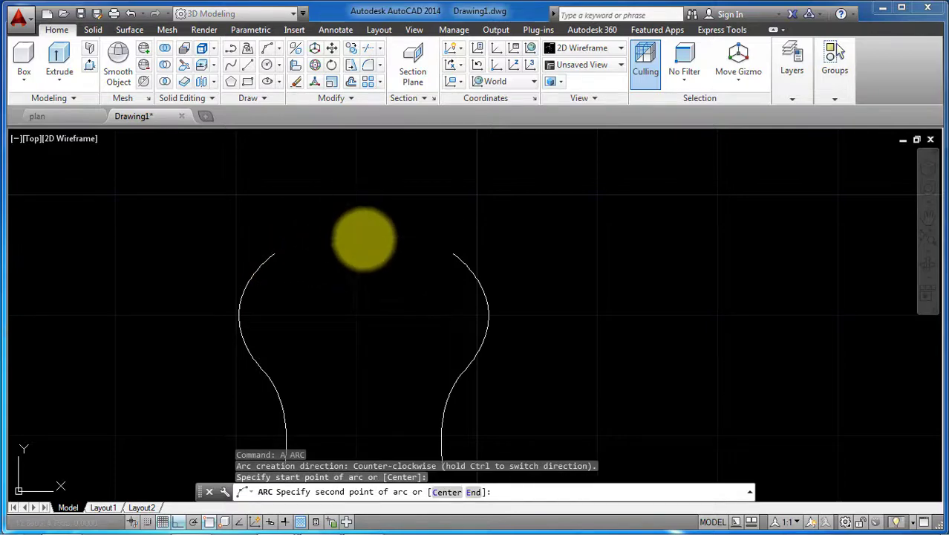
pyautogui.click(363, 238)
pyautogui.click(453, 254)
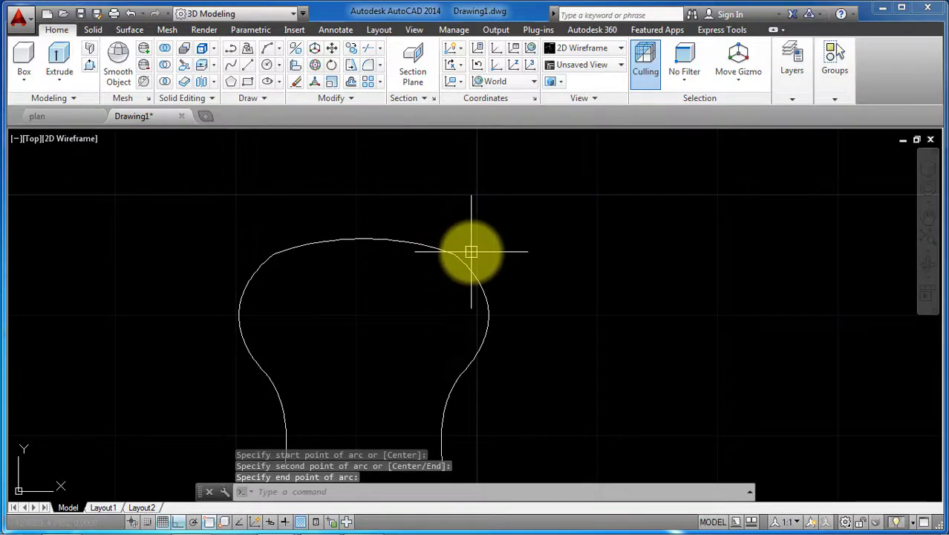
pyautogui.scroll(-3, 471, 253)
pyautogui.scroll(1, 525, 269)
pyautogui.scroll(-1, 470, 237)
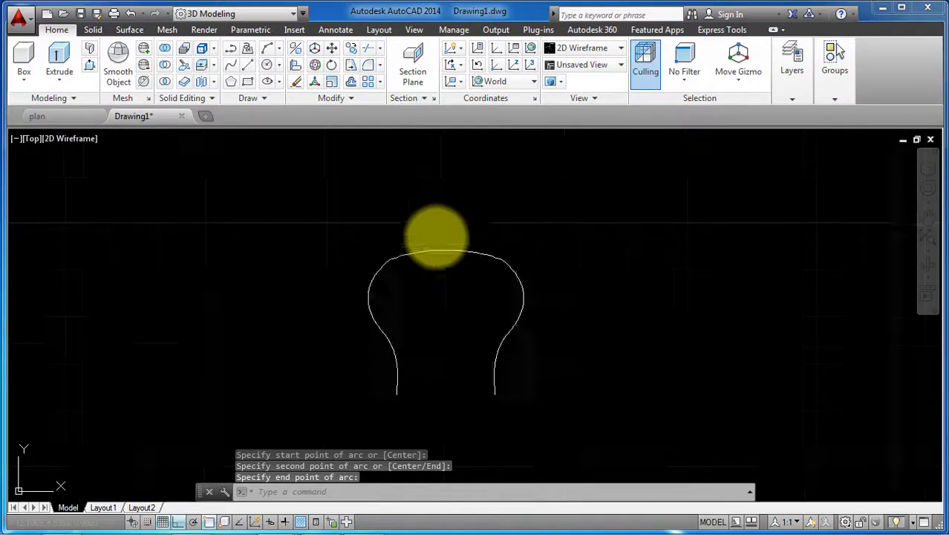
pyautogui.scroll(1, 423, 271)
pyautogui.scroll(1, 424, 268)
pyautogui.scroll(-2, 449, 280)
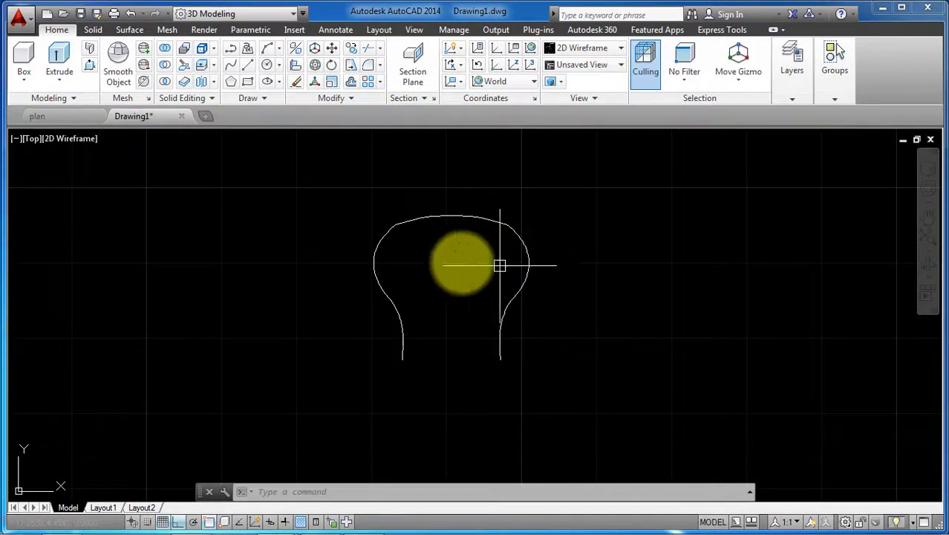
pyautogui.scroll(3, 461, 260)
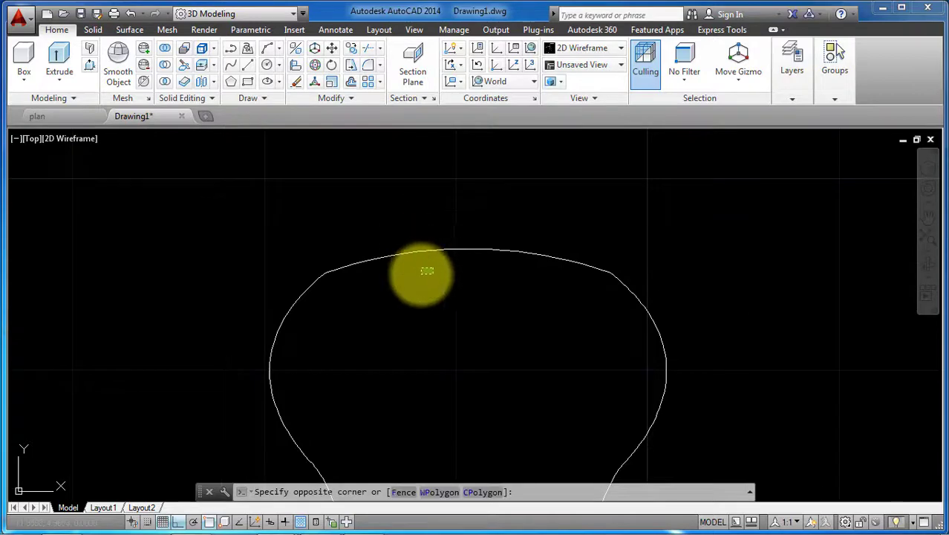
# Step: Window-select the new arc together with both side curves
pyautogui.click(509, 269)
pyautogui.scroll(-5, 510, 272)
pyautogui.click(590, 229)
pyautogui.click(390, 378)
pyautogui.write('j')
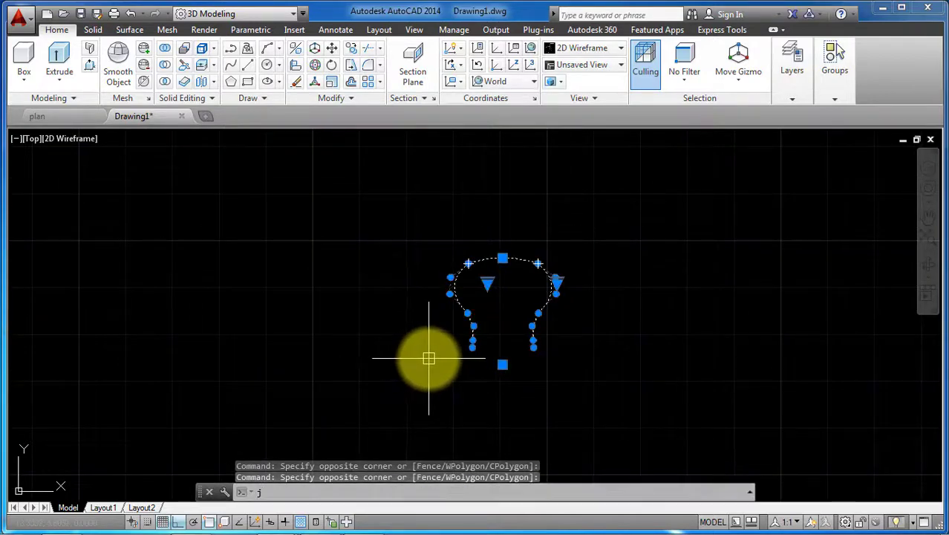
# Step: Join the arc and side curves into one spline, then remove its upper-left and upper-right control vertices
pyautogui.press('Return')
pyautogui.scroll(5, 510, 278)
pyautogui.click(356, 227)
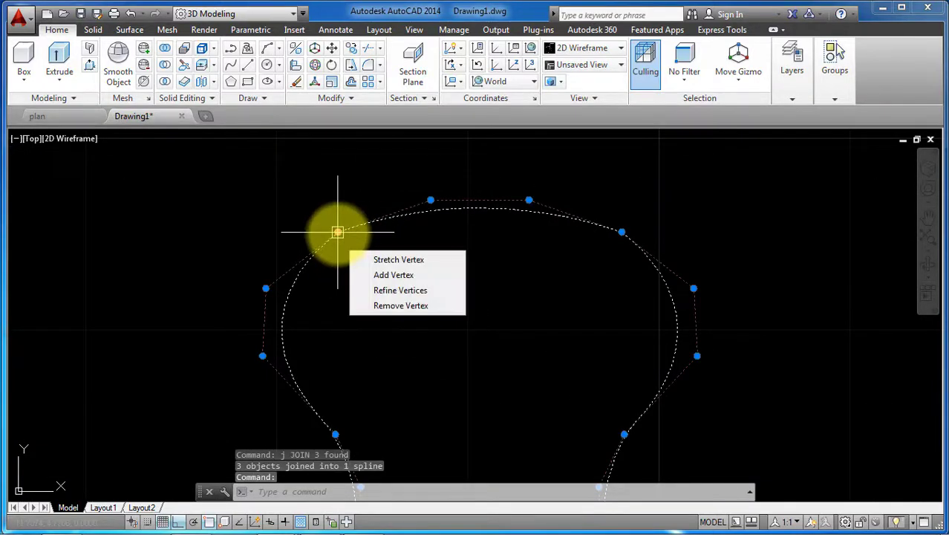
pyautogui.click(393, 305)
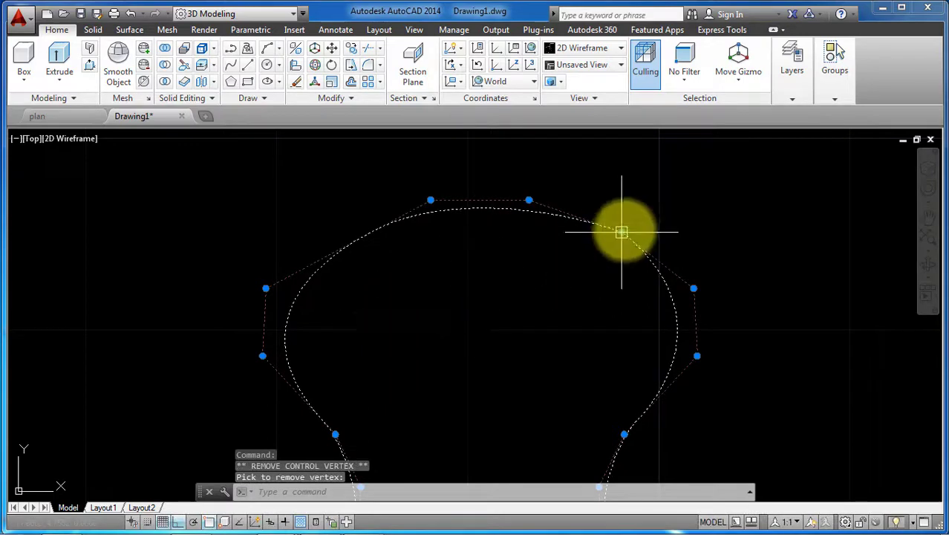
pyautogui.moveTo(621, 232)
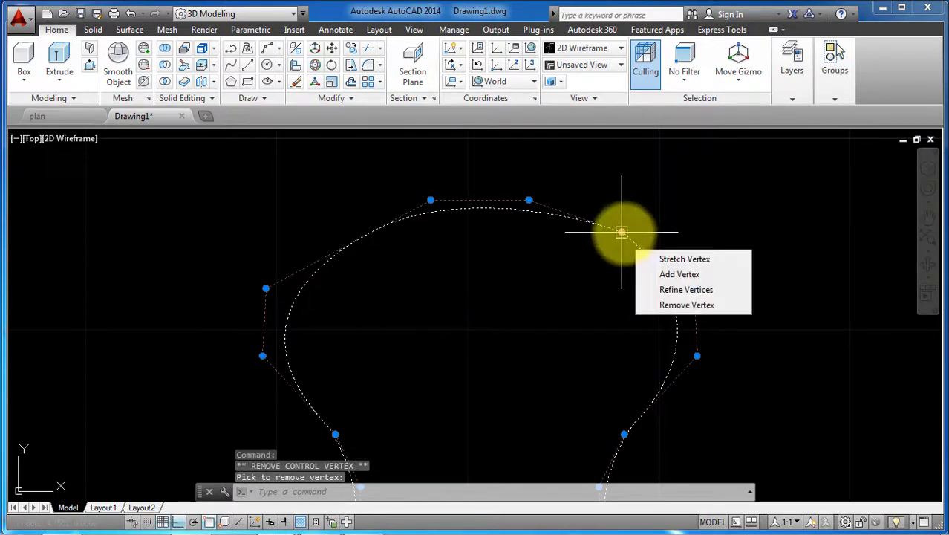
pyautogui.click(667, 306)
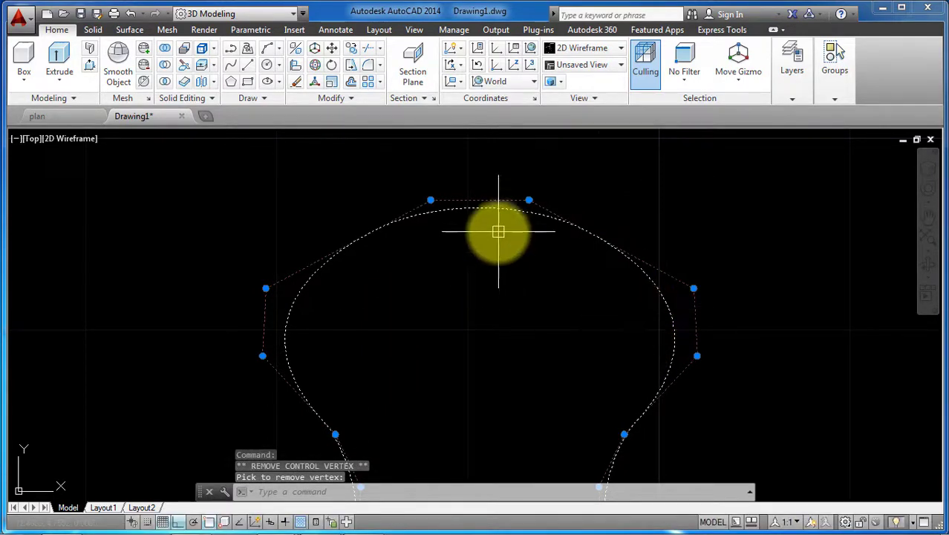
pyautogui.scroll(-2, 499, 229)
pyautogui.press('Escape')
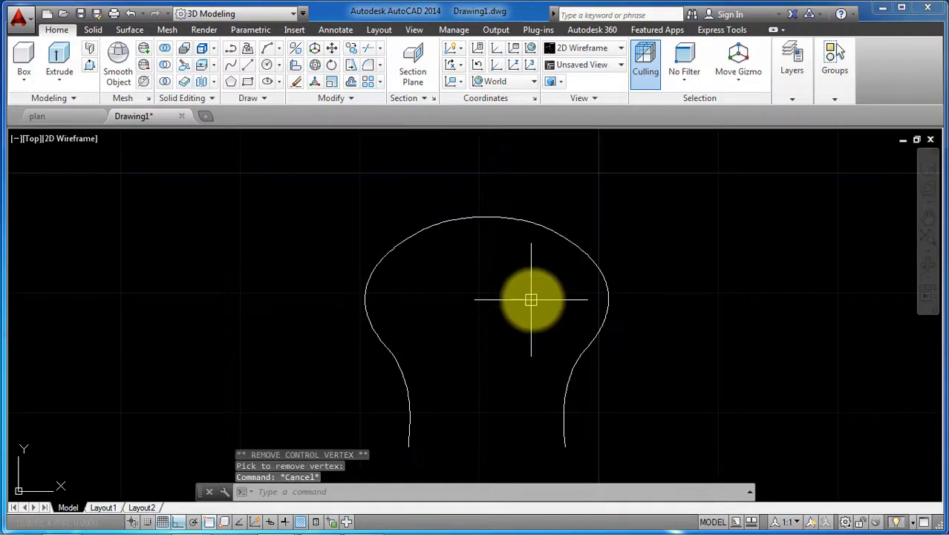
pyautogui.scroll(-3, 589, 320)
pyautogui.scroll(4, 589, 321)
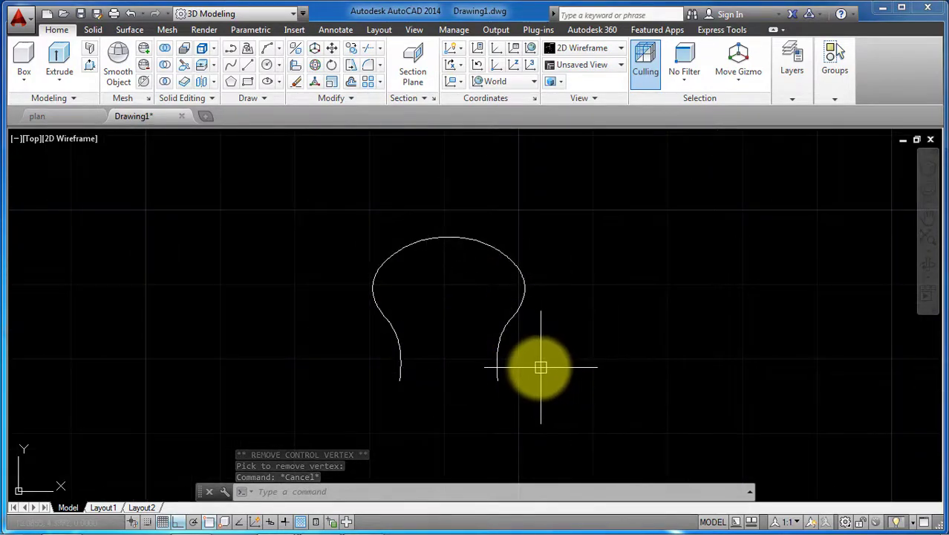
# Step: Offset the profile spline with the Through option to a point just inside it
pyautogui.write('o')
pyautogui.press('Return')
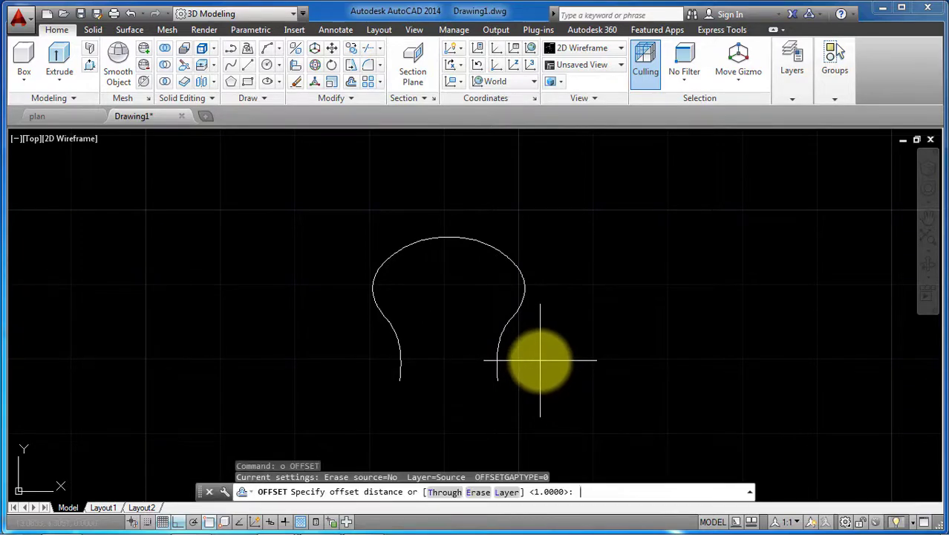
pyautogui.click(439, 492)
pyautogui.click(397, 350)
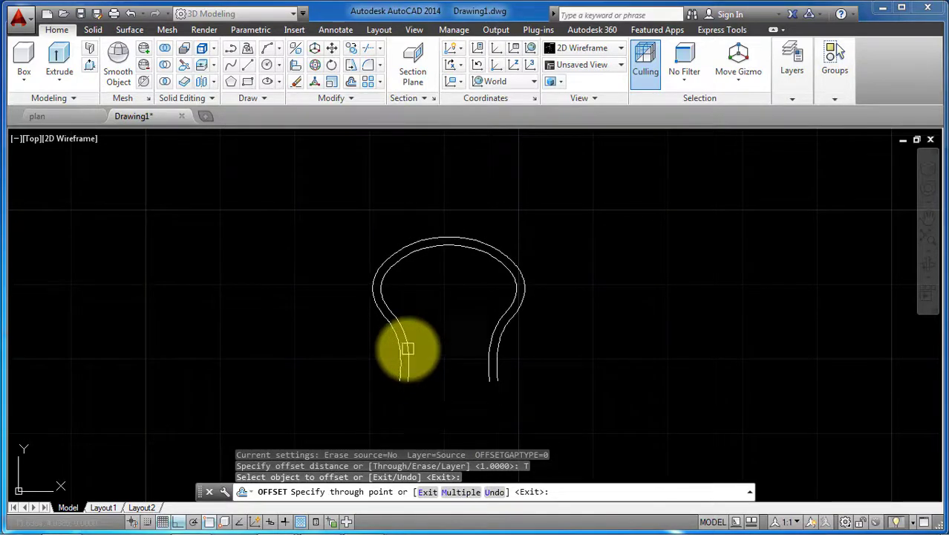
pyautogui.click(407, 349)
pyautogui.scroll(3, 438, 408)
pyautogui.press('Return')
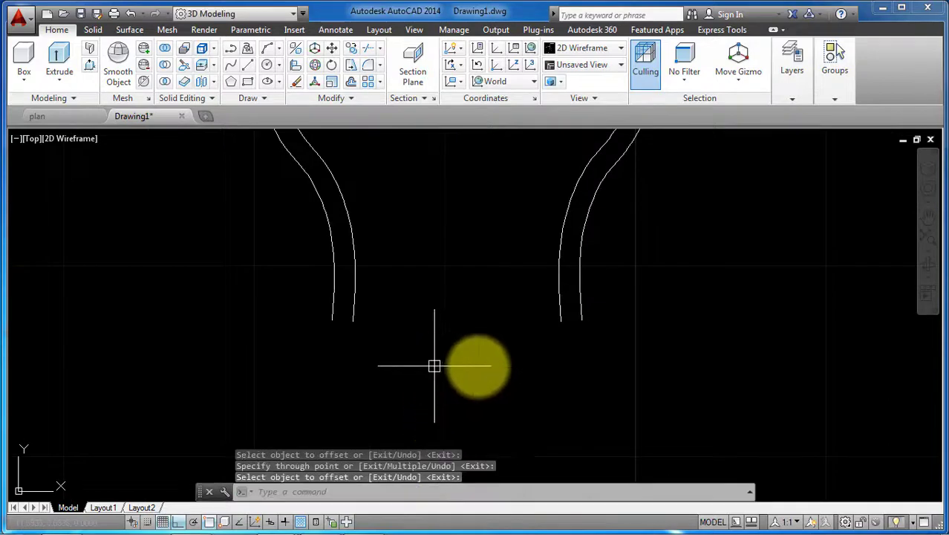
# Step: Draw short lines across both bottom ends, closing the gap between the two curves
pyautogui.write('l')
pyautogui.press('Return')
pyautogui.click(332, 321)
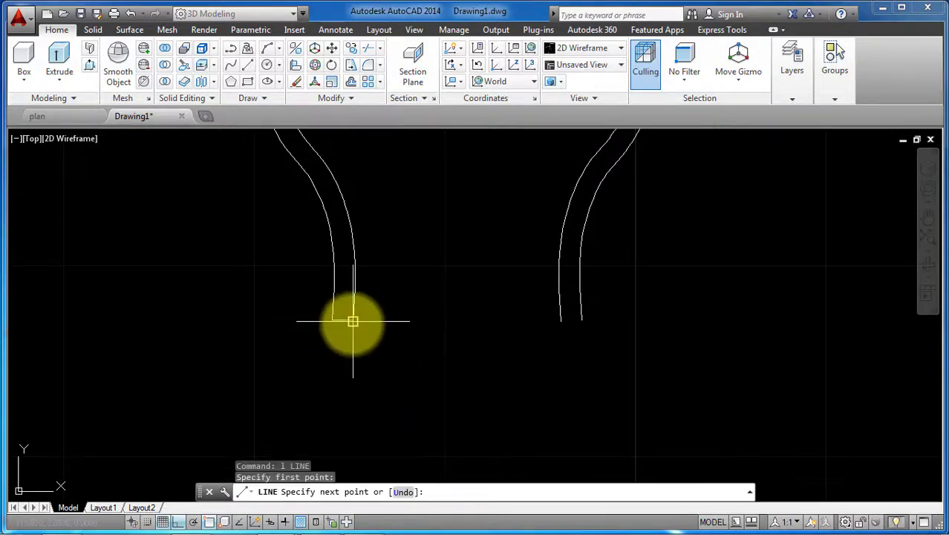
pyautogui.click(353, 321)
pyautogui.scroll(-3, 445, 326)
pyautogui.scroll(3, 496, 333)
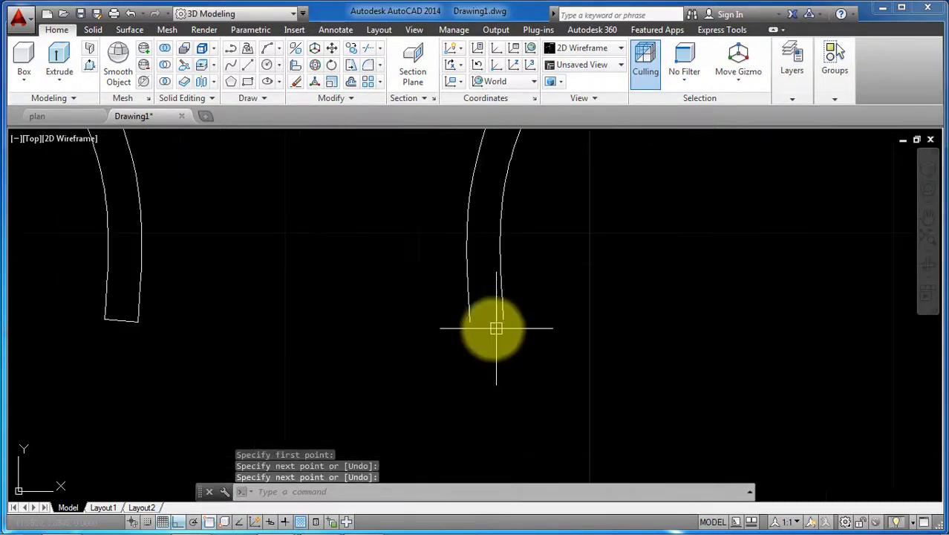
pyautogui.press('Return')
pyautogui.press('Return')
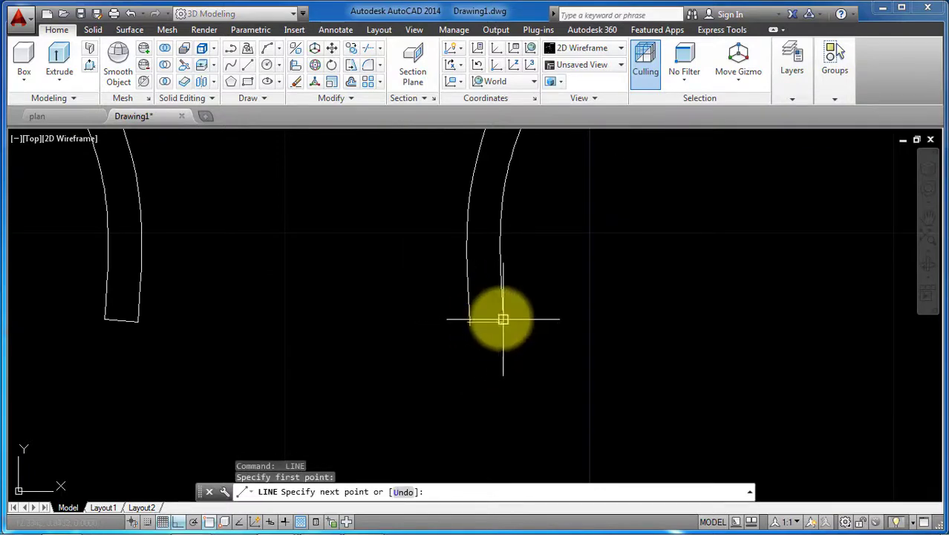
pyautogui.scroll(5, 503, 319)
pyautogui.click(505, 291)
pyautogui.press('Return')
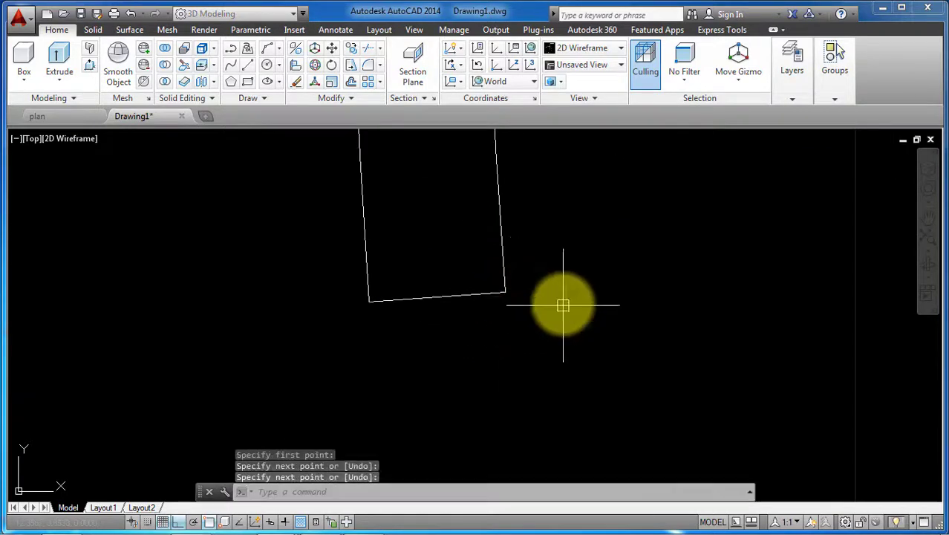
pyautogui.scroll(-2, 470, 306)
# Step: Draw a horizontal line beneath the closed profile
pyautogui.write('l')
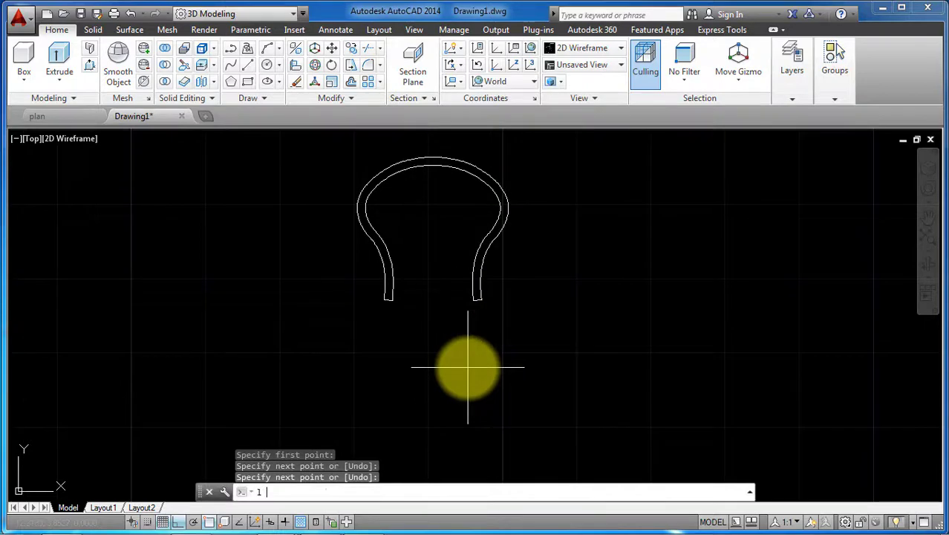
pyautogui.press('Return')
pyautogui.scroll(-4, 446, 349)
pyautogui.click(424, 365)
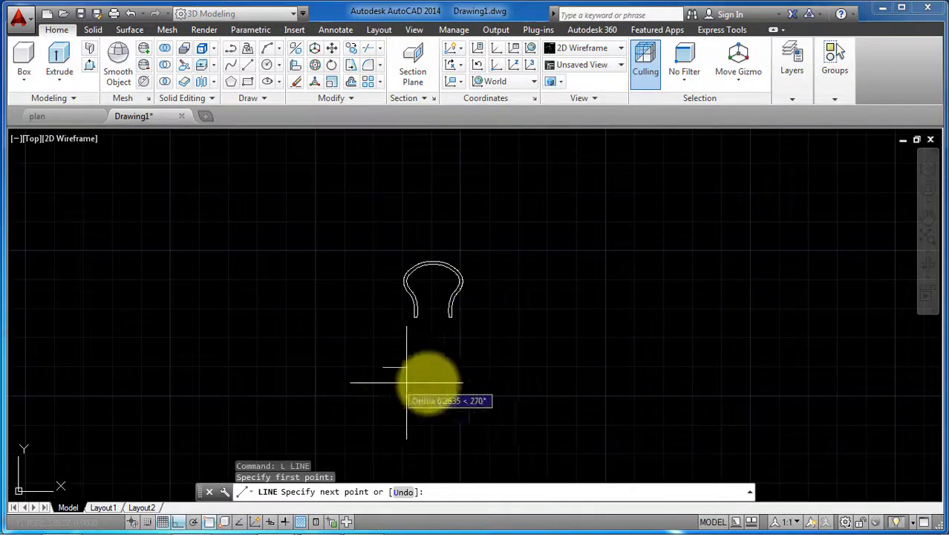
pyautogui.click(515, 366)
pyautogui.press('Return')
pyautogui.scroll(4, 481, 366)
# Step: Select the horizontal line and begin stretching its right end, then cancel the stretch
pyautogui.click(484, 374)
pyautogui.click(587, 371)
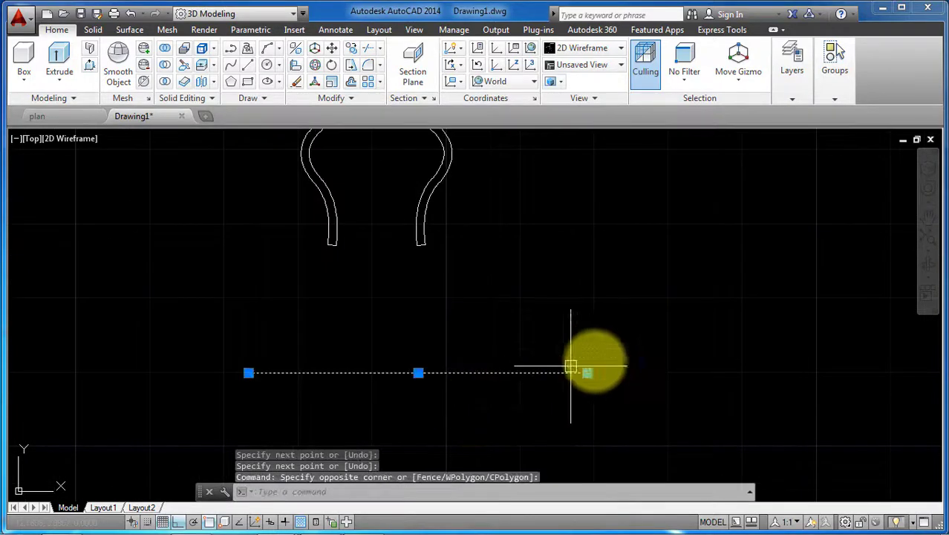
pyautogui.click(586, 373)
pyautogui.scroll(-3, 529, 377)
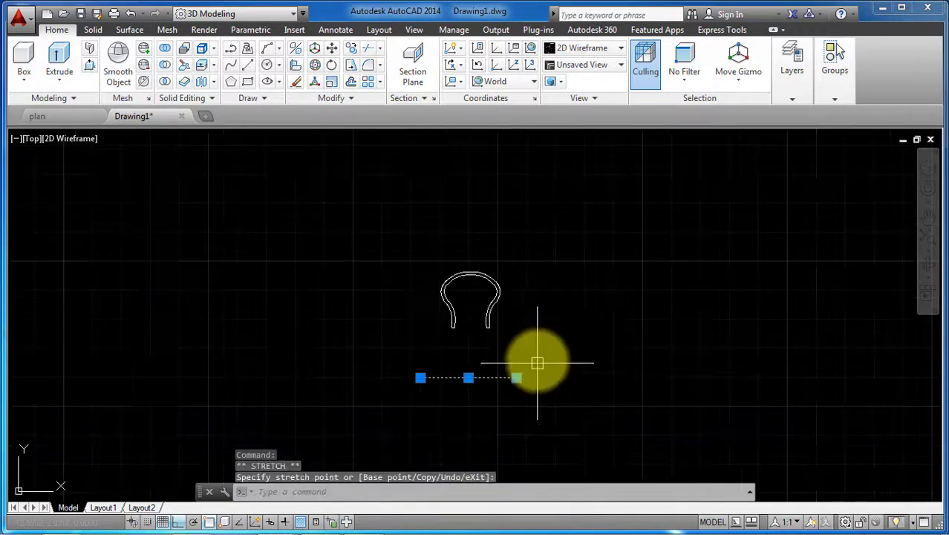
pyautogui.press('Escape')
pyautogui.scroll(3, 517, 302)
pyautogui.scroll(5, 449, 284)
pyautogui.scroll(-3, 386, 260)
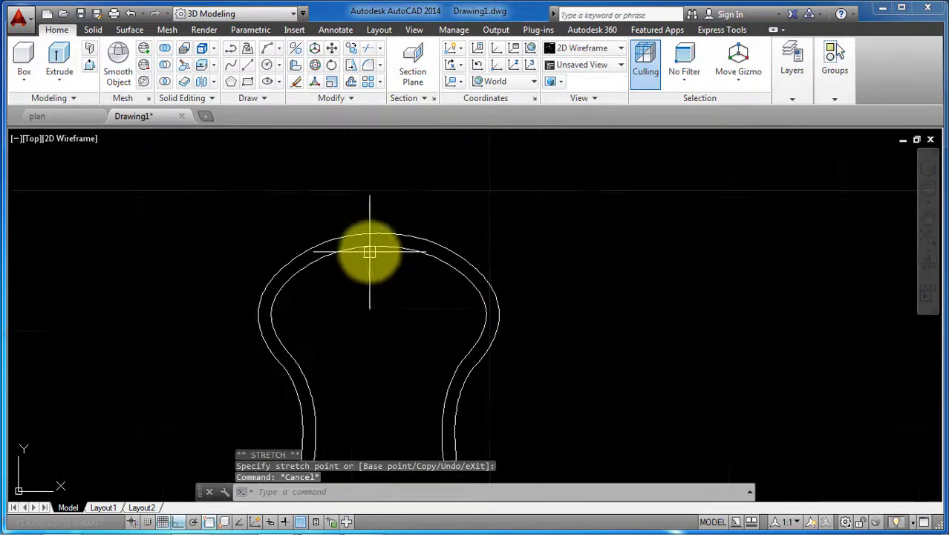
pyautogui.scroll(-3, 297, 276)
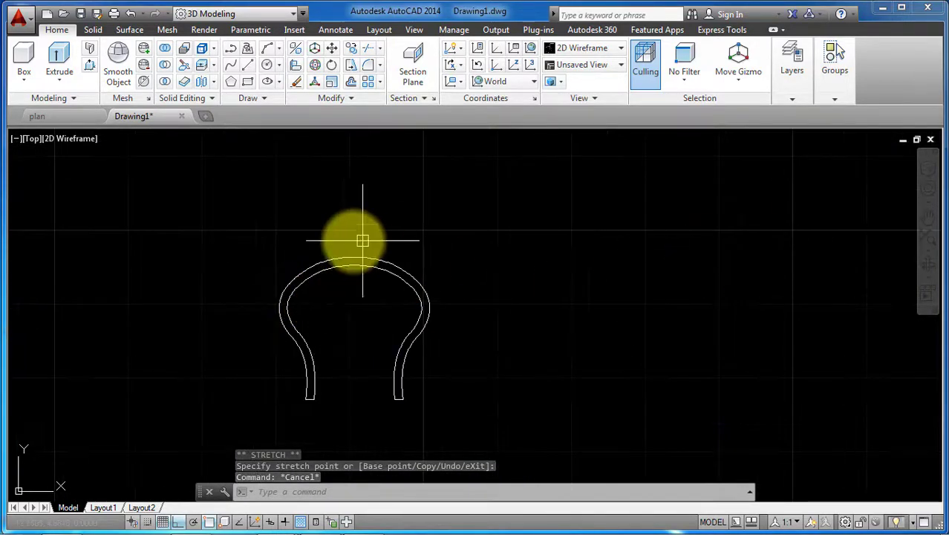
pyautogui.scroll(3, 291, 275)
pyautogui.scroll(3, 330, 272)
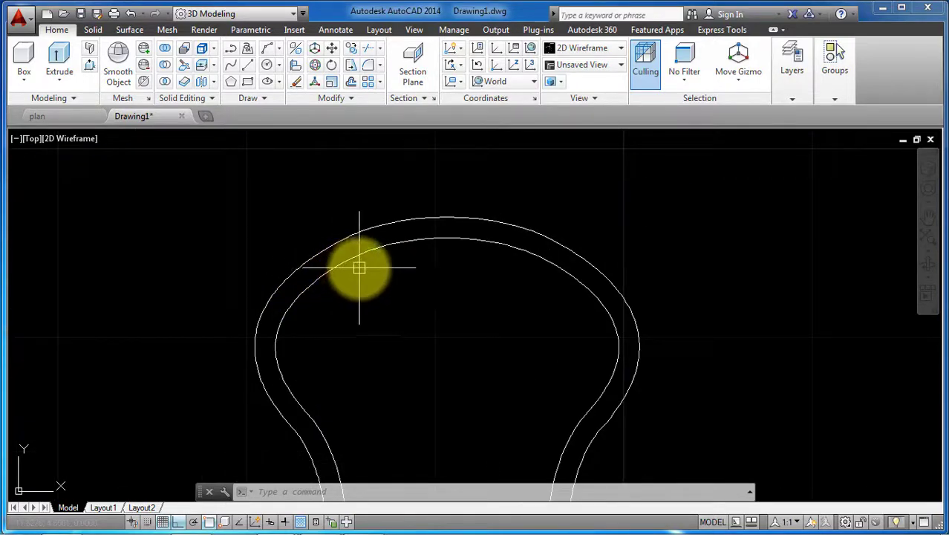
# Step: Draw a three-point arc along the top of the outer outline, just inside its edge
pyautogui.write('a')
pyautogui.press('Return')
pyautogui.scroll(3, 288, 290)
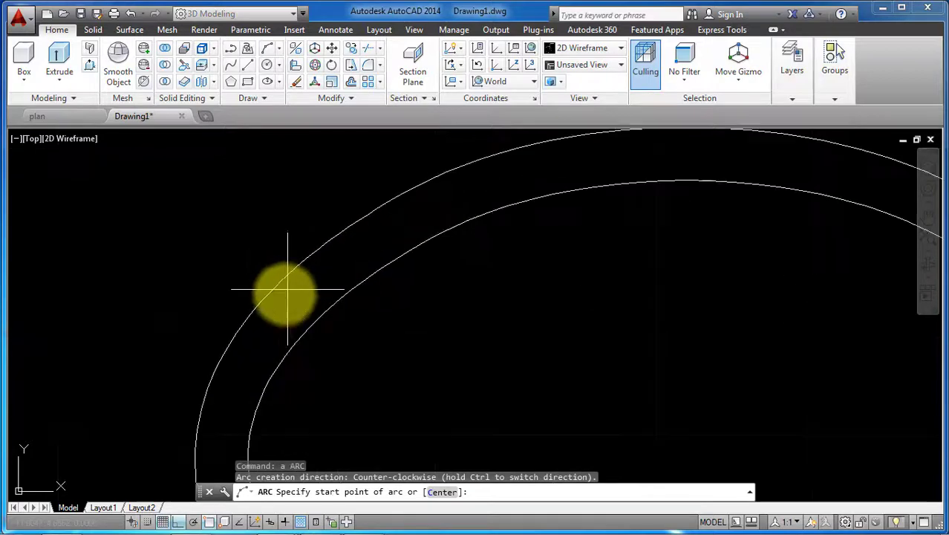
pyautogui.click(252, 312)
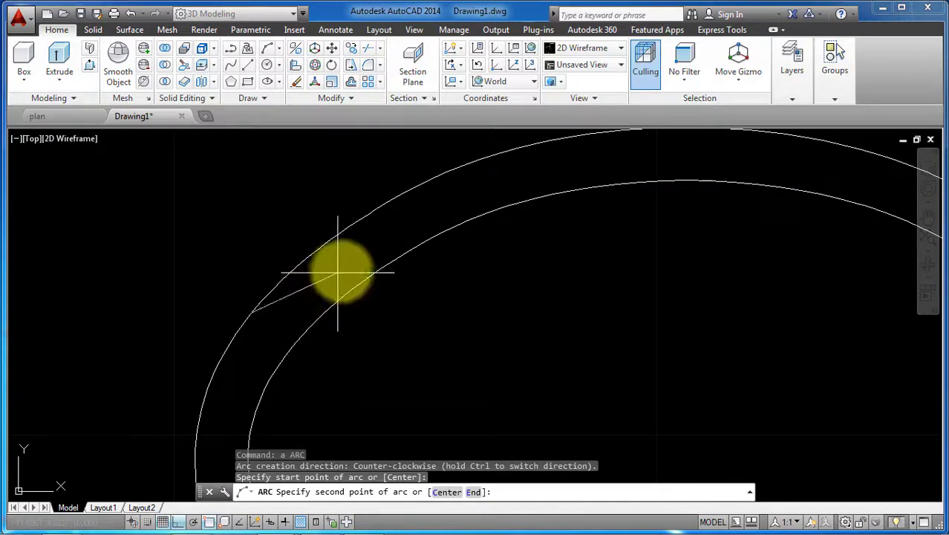
pyautogui.scroll(-2, 339, 269)
pyautogui.click(536, 189)
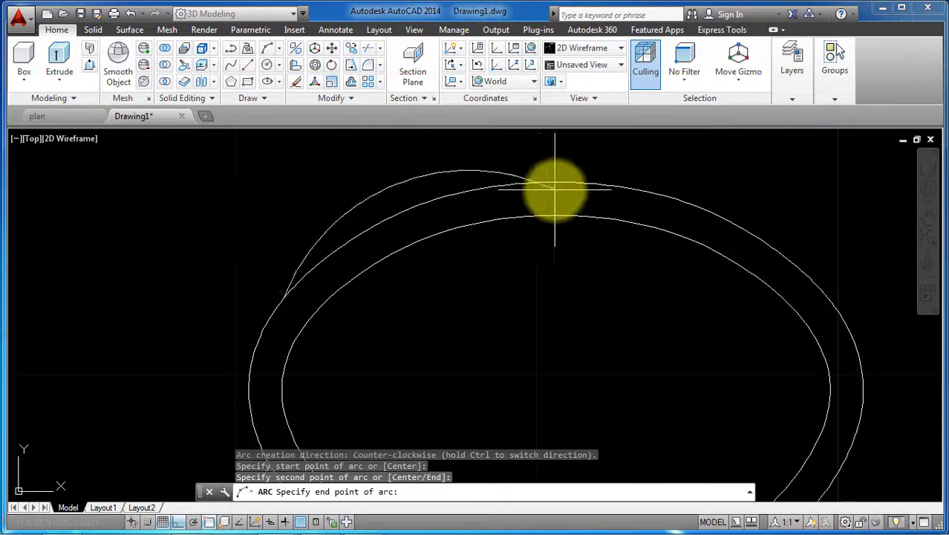
pyautogui.scroll(-2, 632, 214)
pyautogui.scroll(4, 650, 227)
pyautogui.scroll(-3, 680, 243)
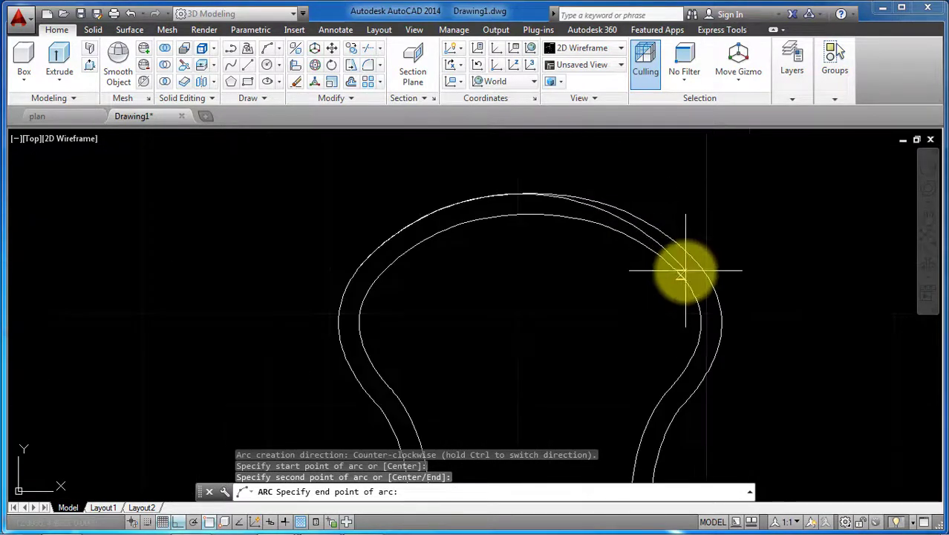
pyautogui.scroll(1, 691, 273)
pyautogui.scroll(2, 709, 280)
pyautogui.click(721, 283)
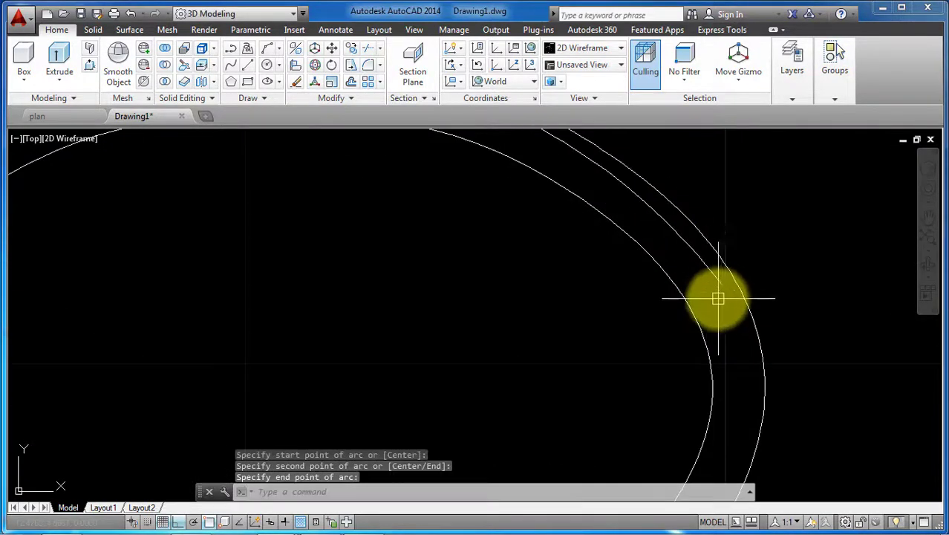
pyautogui.scroll(-3, 668, 275)
pyautogui.scroll(2, 639, 237)
pyautogui.scroll(1, 665, 252)
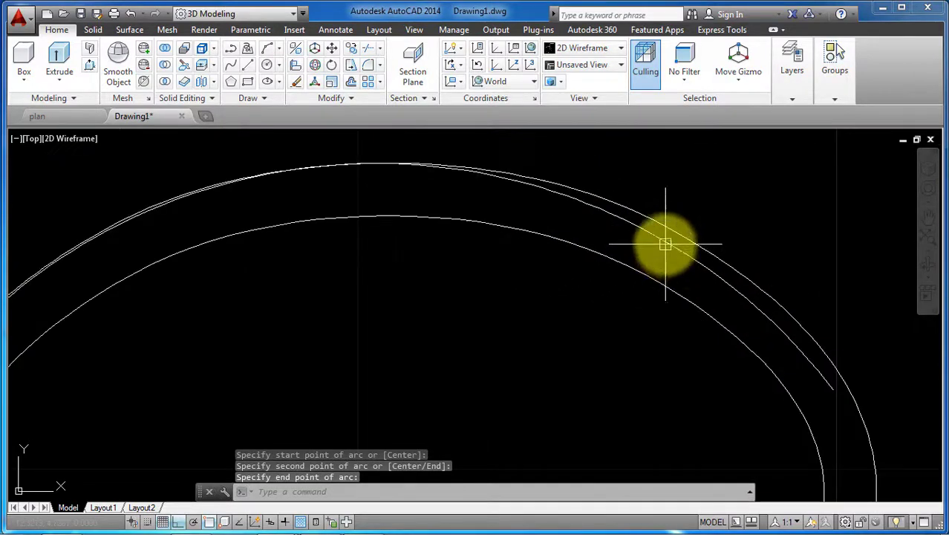
# Step: Select the new arc and grab its end grip
pyautogui.click(666, 245)
pyautogui.scroll(-3, 520, 248)
pyautogui.scroll(2, 367, 288)
pyautogui.scroll(1, 320, 264)
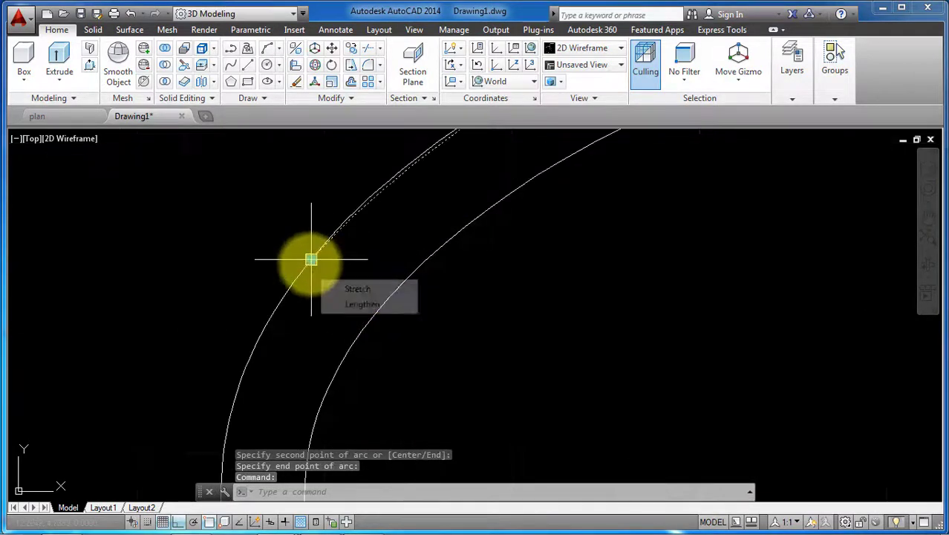
pyautogui.click(311, 259)
pyautogui.scroll(-3, 454, 286)
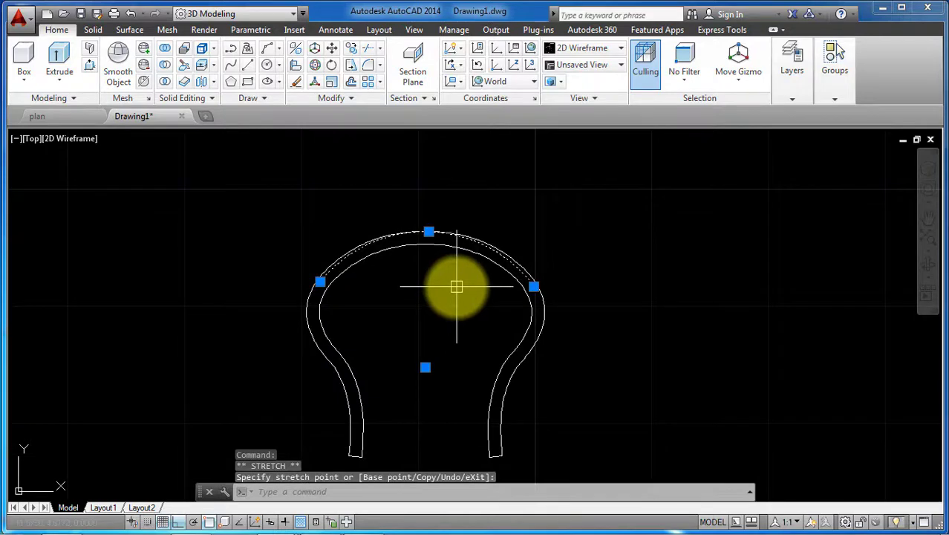
# Step: Cancel the arc edit and draw a vertical line straight up from the arc's left end
pyautogui.press('Escape')
pyautogui.scroll(3, 423, 241)
pyautogui.scroll(-1, 445, 244)
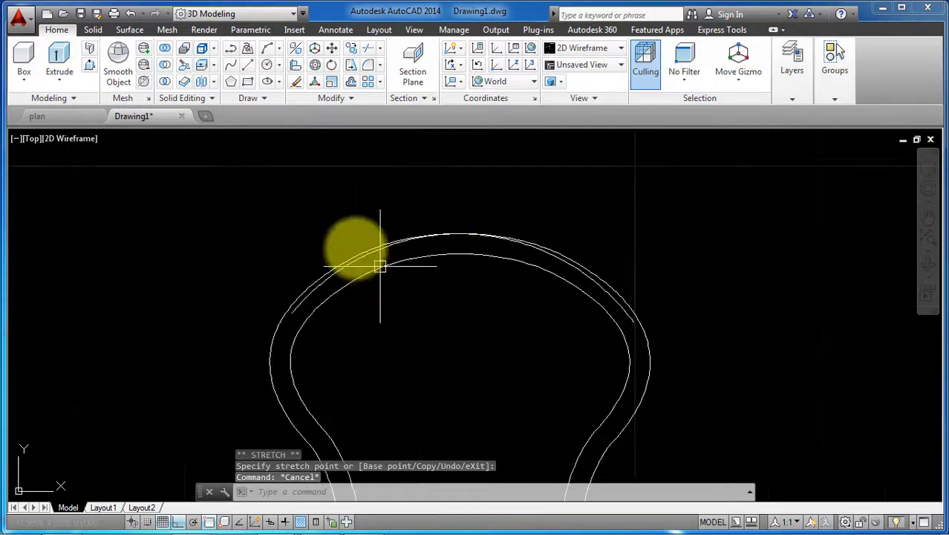
pyautogui.scroll(-1, 349, 275)
pyautogui.write('l')
pyautogui.press('Return')
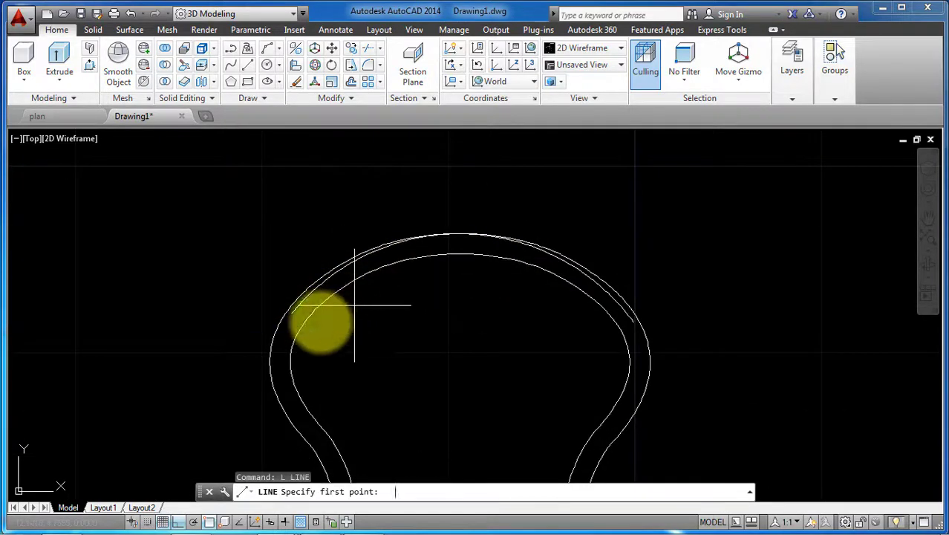
pyautogui.click(291, 313)
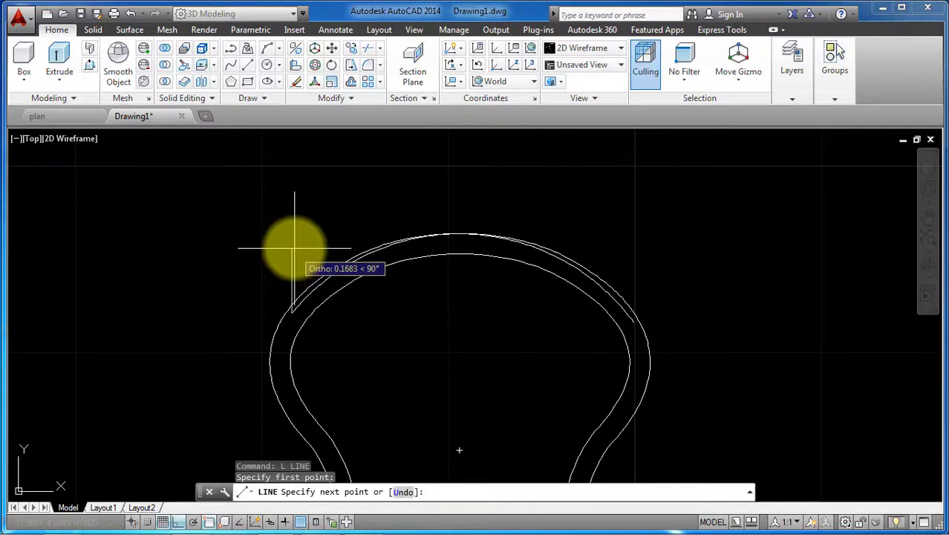
pyautogui.click(294, 247)
pyautogui.press('Return')
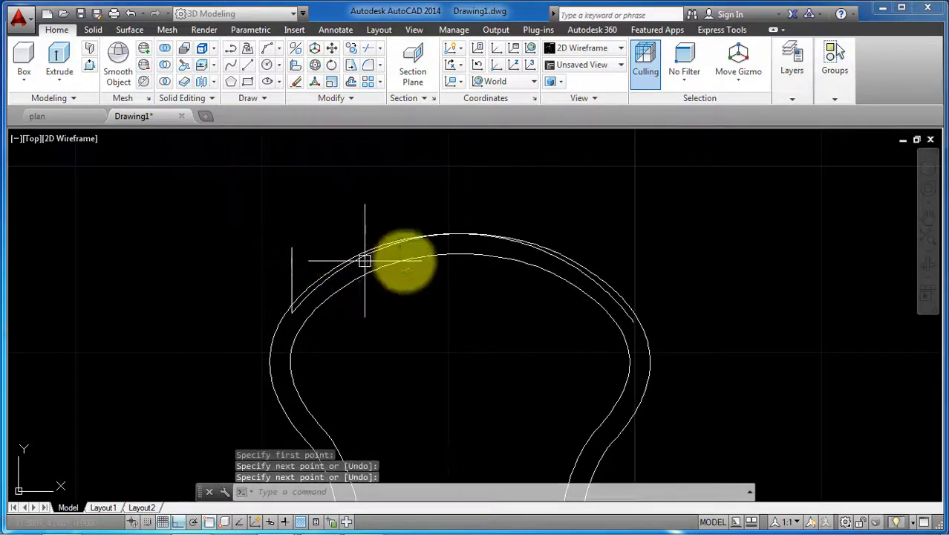
# Step: Cancel an accidental repeat of the line command and select the vertical line
pyautogui.scroll(3, 691, 317)
pyautogui.scroll(-3, 492, 293)
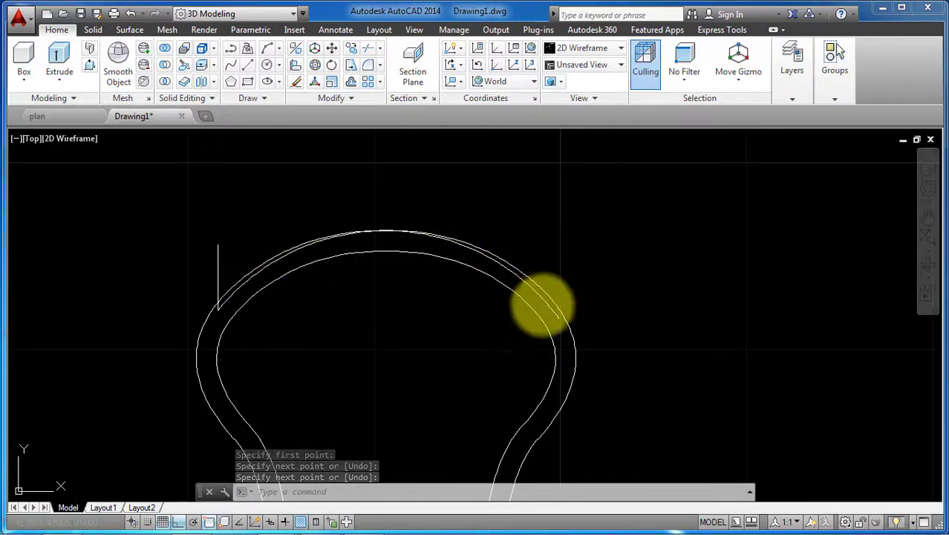
pyautogui.press('Return')
pyautogui.write('``')
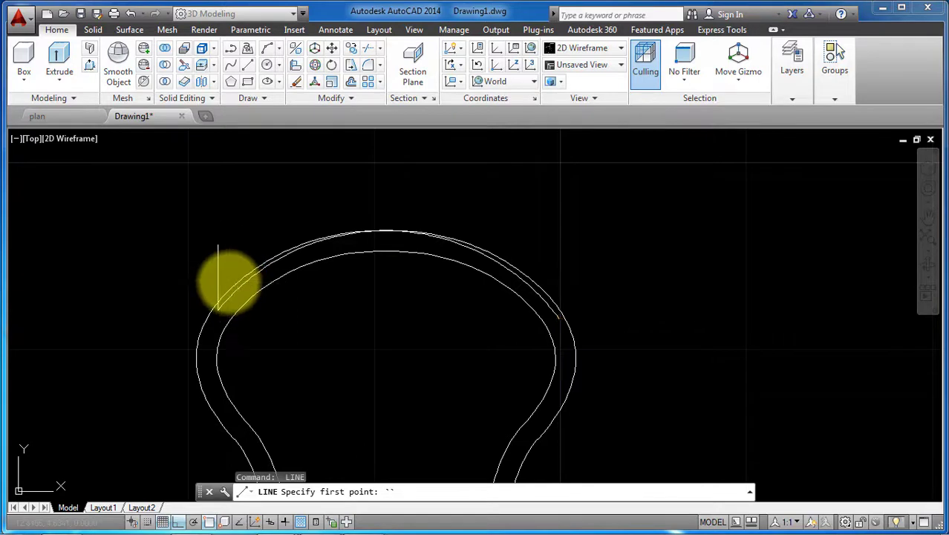
pyautogui.press('Escape')
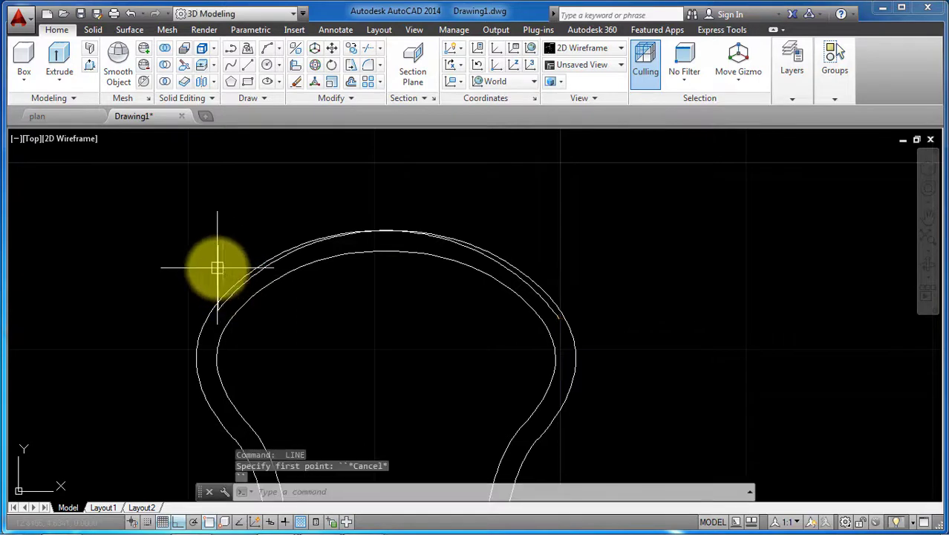
pyautogui.click(218, 265)
# Step: Mirror the vertical line about the arc's top midpoint, keeping the original
pyautogui.write('mi')
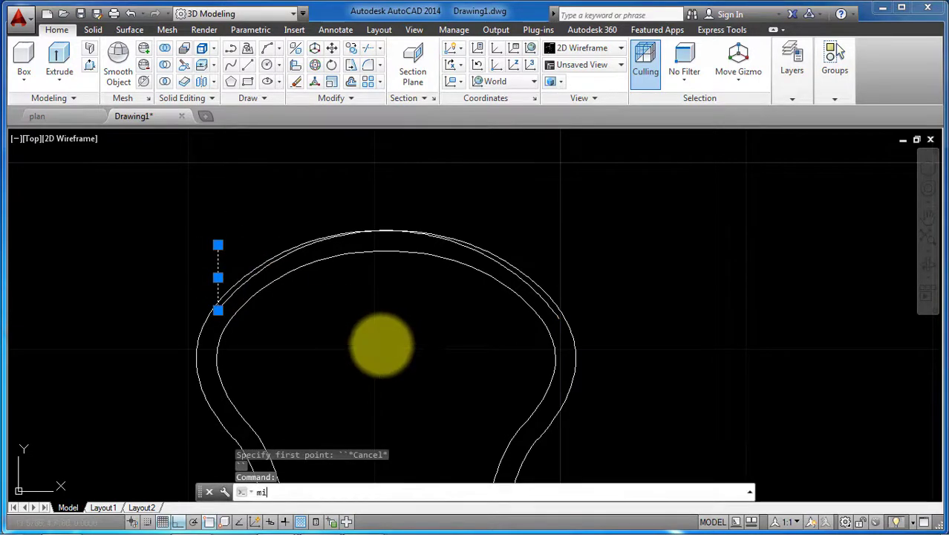
pyautogui.press('Return')
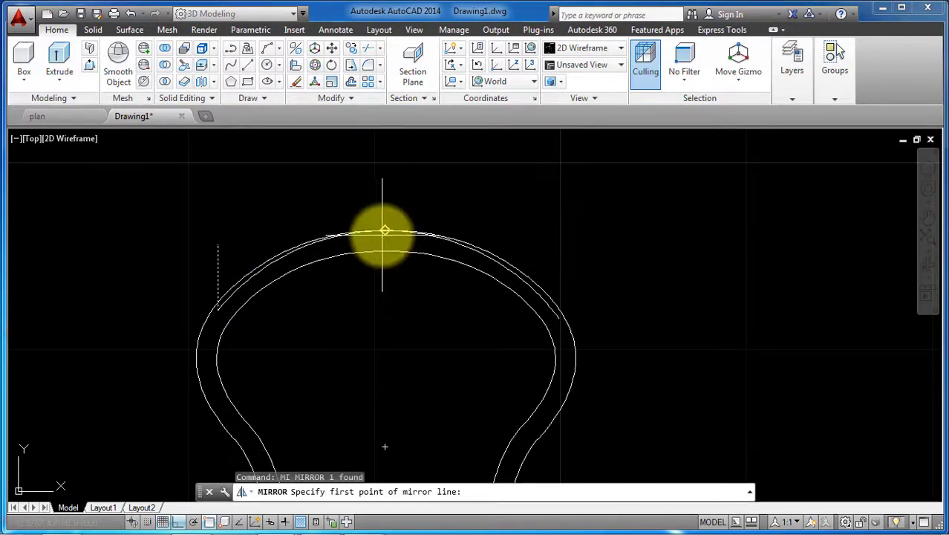
pyautogui.click(384, 230)
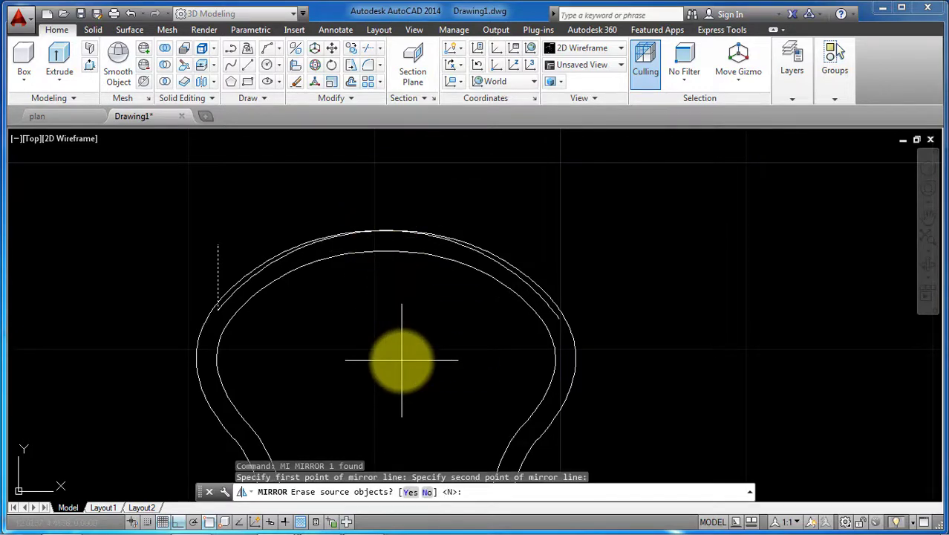
pyautogui.press('Return')
pyautogui.scroll(3, 576, 303)
pyautogui.scroll(2, 550, 309)
pyautogui.scroll(-2, 550, 309)
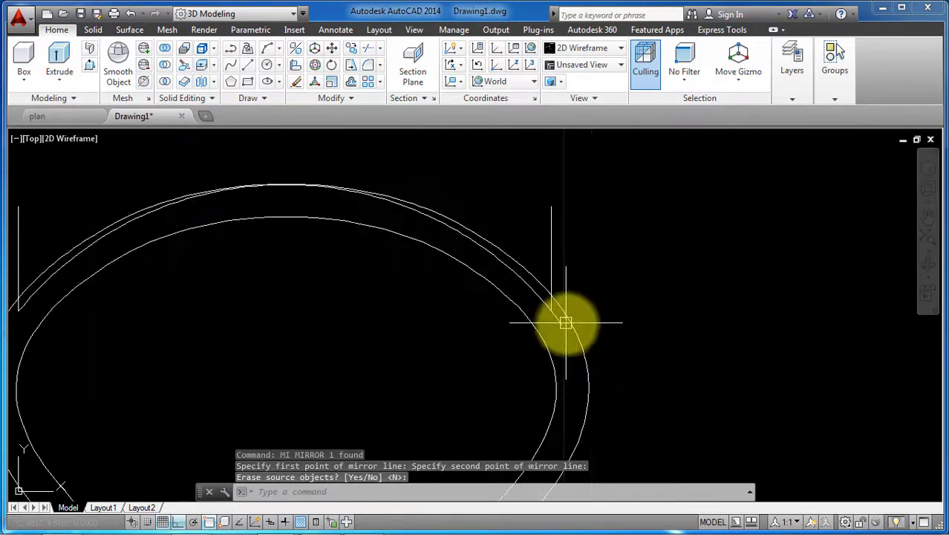
# Step: Trim the top arc with the right vertical line as cutting edge, then select the arc
pyautogui.write('tr')
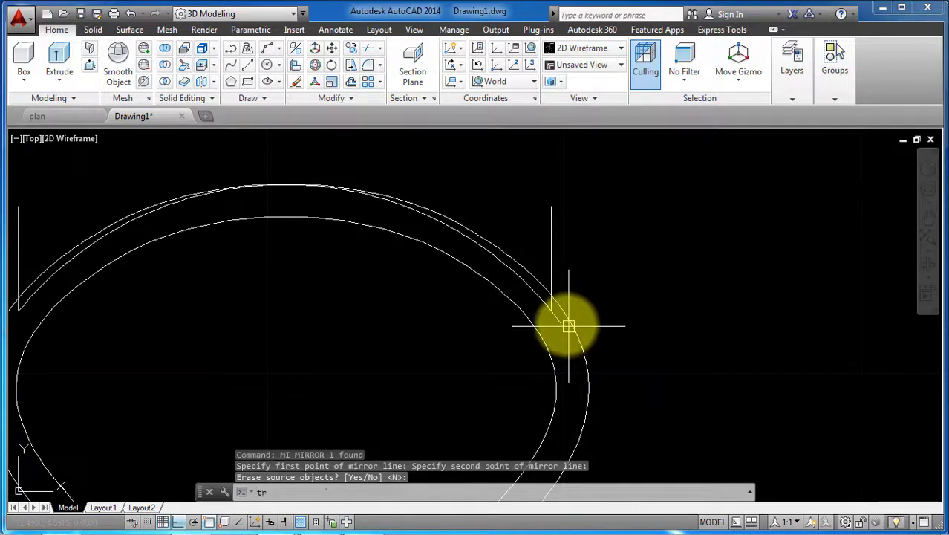
pyautogui.press('Return')
pyautogui.click(551, 255)
pyautogui.press('Return')
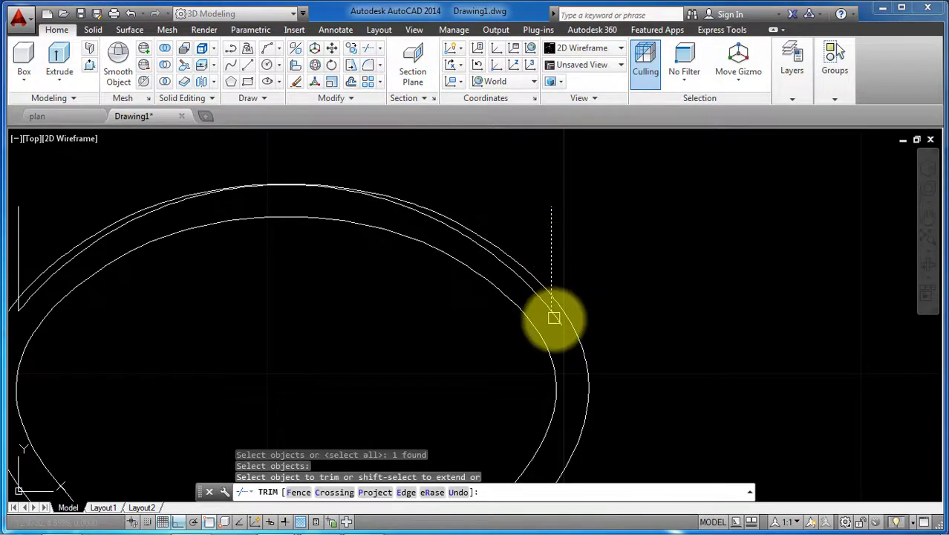
pyautogui.press('Return')
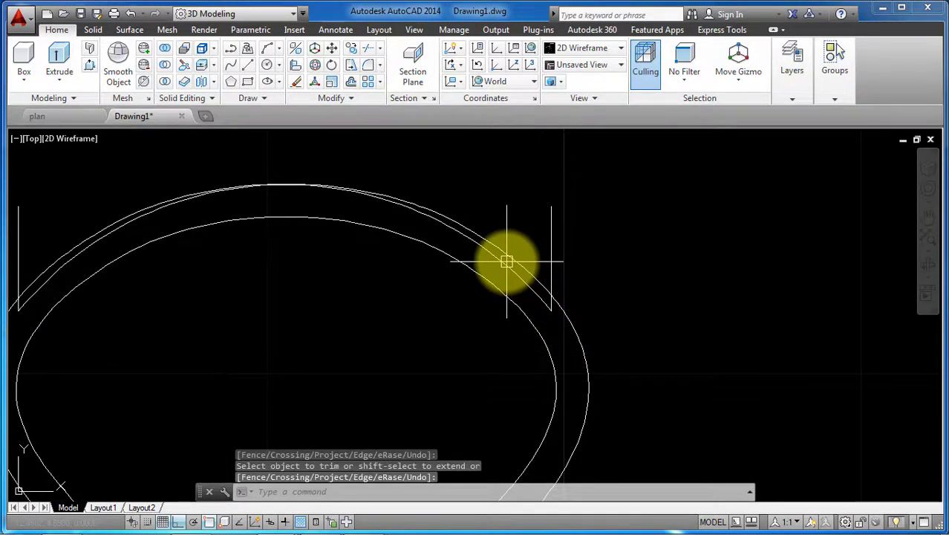
pyautogui.scroll(-2, 506, 262)
pyautogui.scroll(2, 494, 263)
pyautogui.press('Return')
pyautogui.click(500, 252)
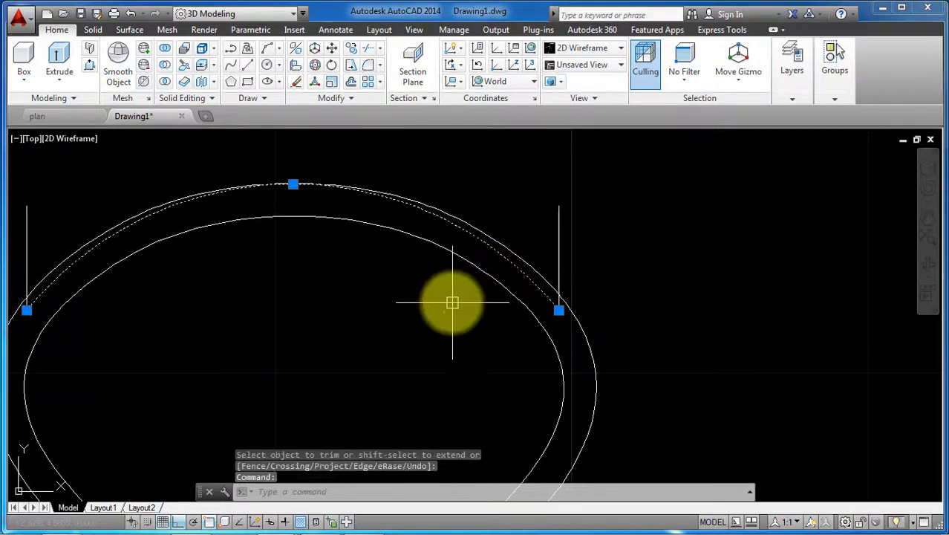
pyautogui.scroll(-2, 453, 303)
# Step: Copy the top arc from its left end to a point higher above the tire
pyautogui.write('co')
pyautogui.press('Return')
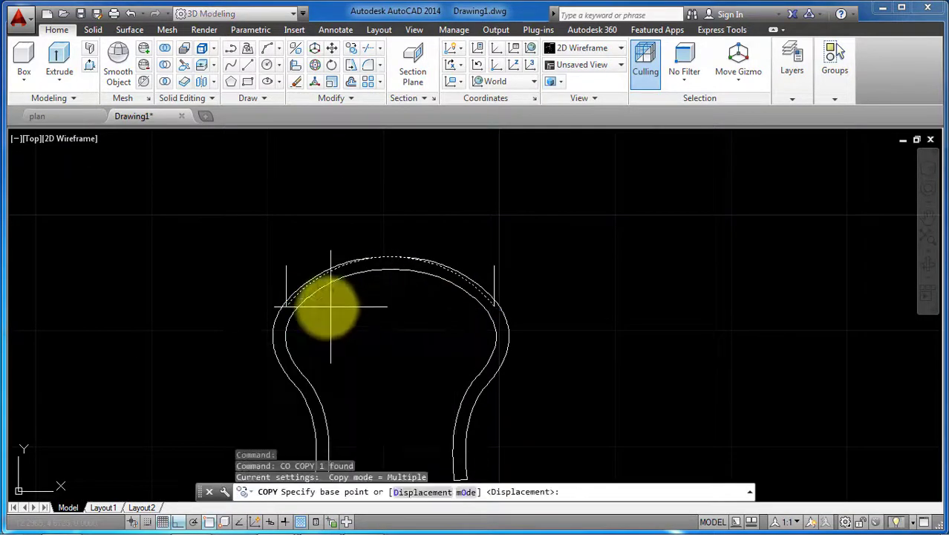
pyautogui.scroll(2, 331, 306)
pyautogui.scroll(2, 281, 302)
pyautogui.click(279, 299)
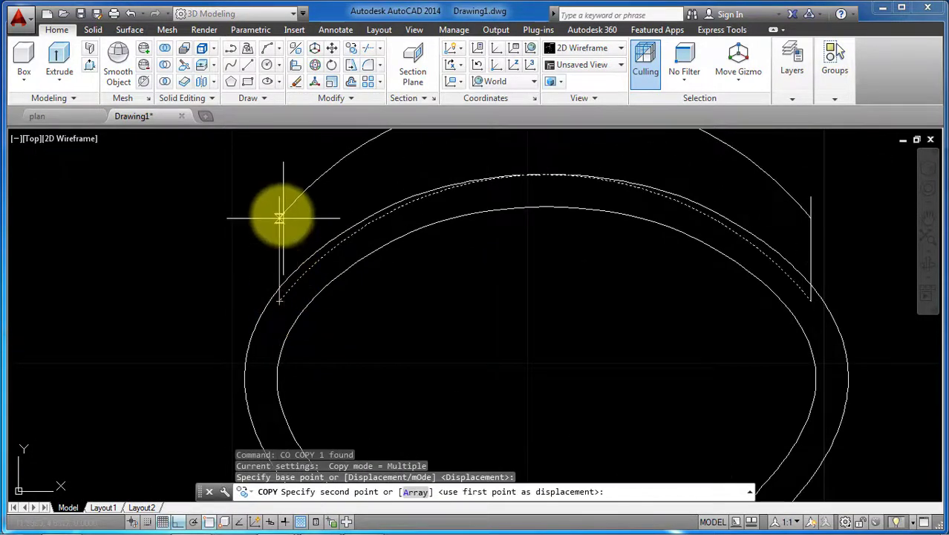
pyautogui.scroll(-1, 282, 201)
pyautogui.scroll(-2, 288, 206)
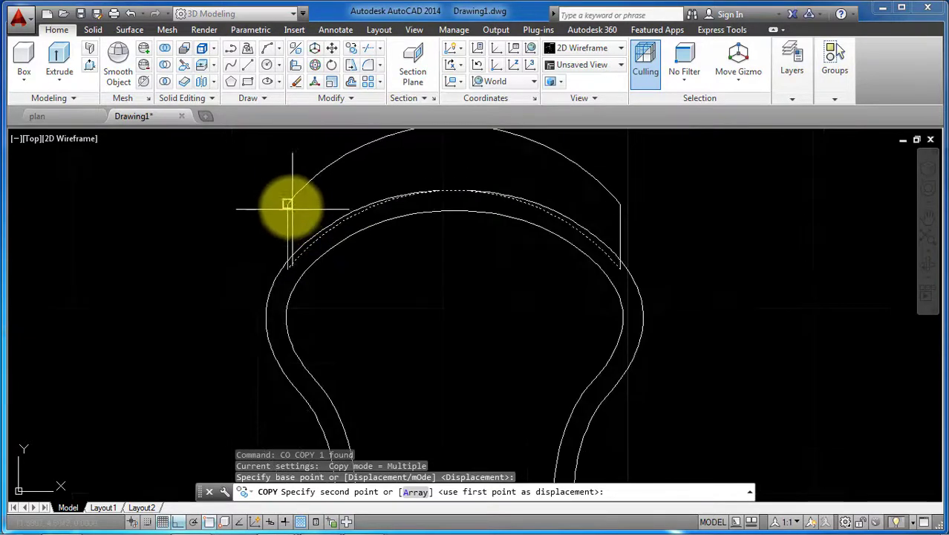
pyautogui.click(289, 206)
pyautogui.press('Return')
pyautogui.scroll(2, 460, 252)
pyautogui.scroll(-5, 641, 247)
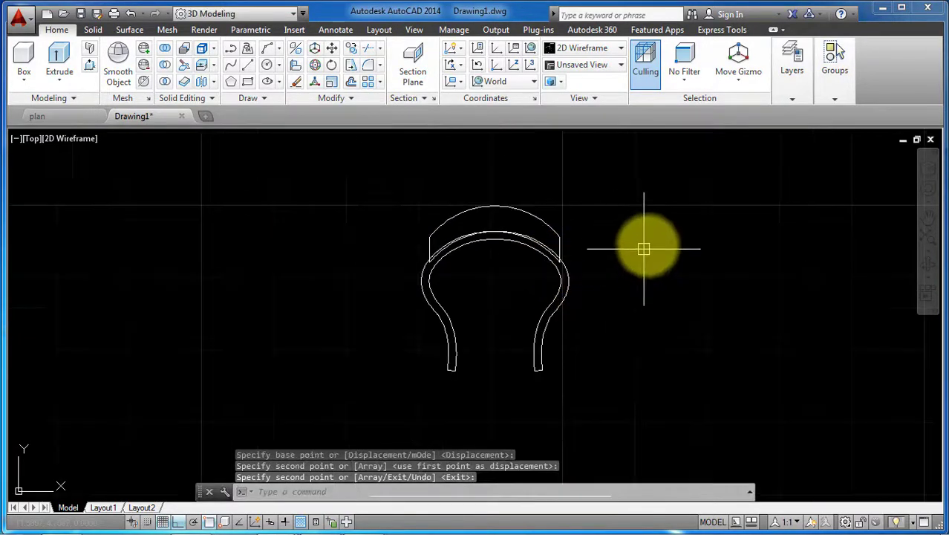
pyautogui.scroll(3, 565, 248)
pyautogui.scroll(1, 701, 255)
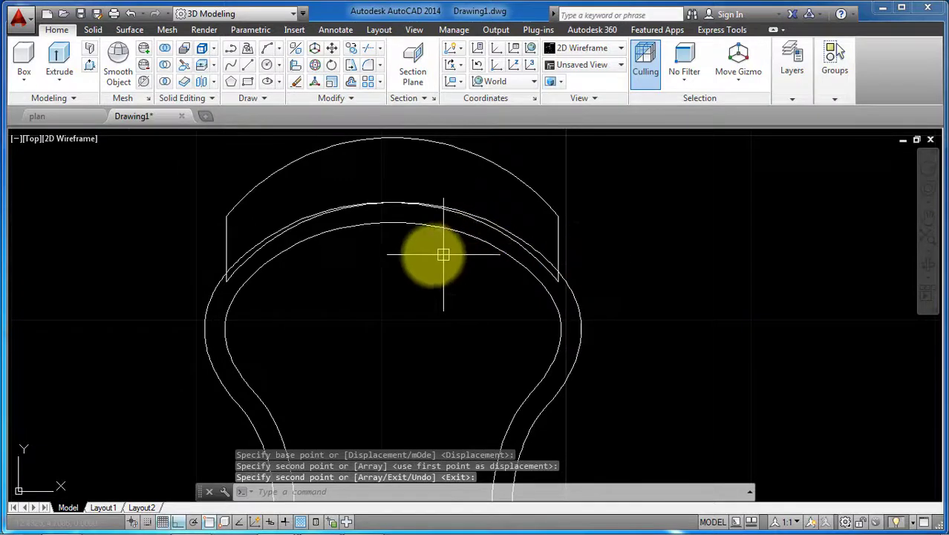
pyautogui.scroll(-1, 440, 250)
pyautogui.scroll(1, 311, 209)
pyautogui.scroll(-2, 312, 209)
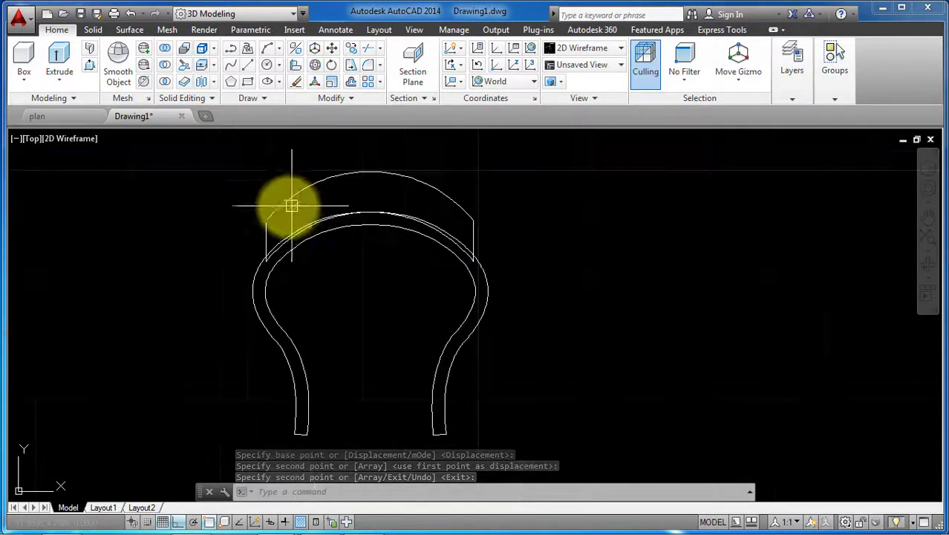
# Step: Window-select the top arcs and side lines and join them into one polyline
pyautogui.click(247, 158)
pyautogui.click(524, 265)
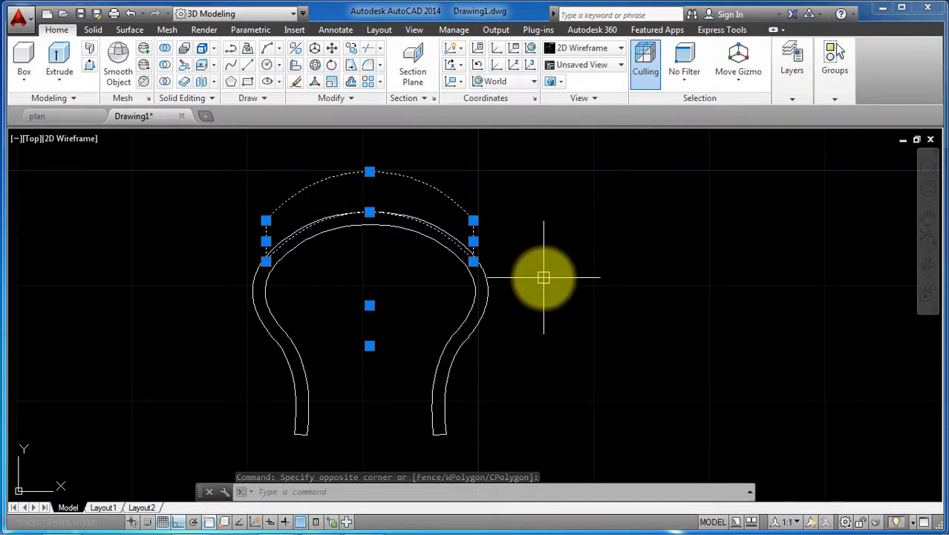
pyautogui.write('j')
pyautogui.press('Return')
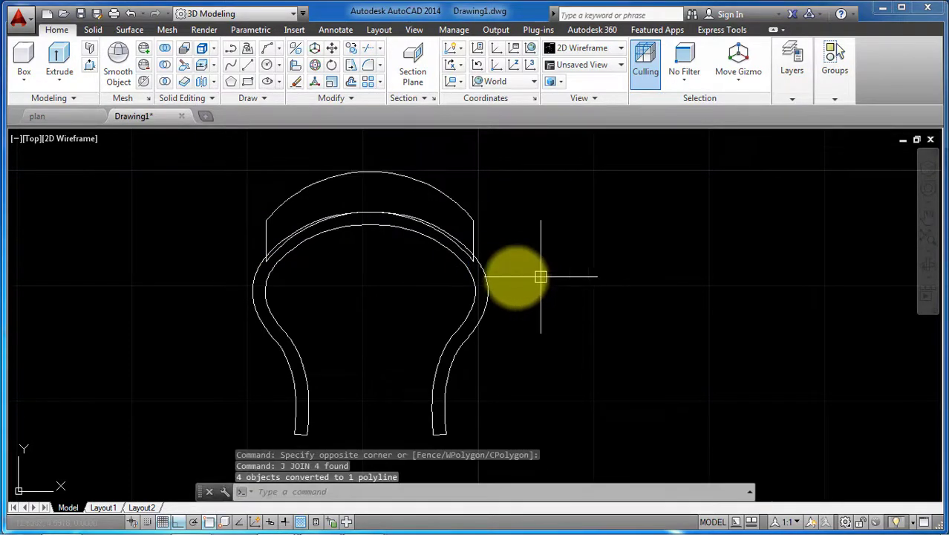
pyautogui.press('Escape')
pyautogui.scroll(-2, 524, 245)
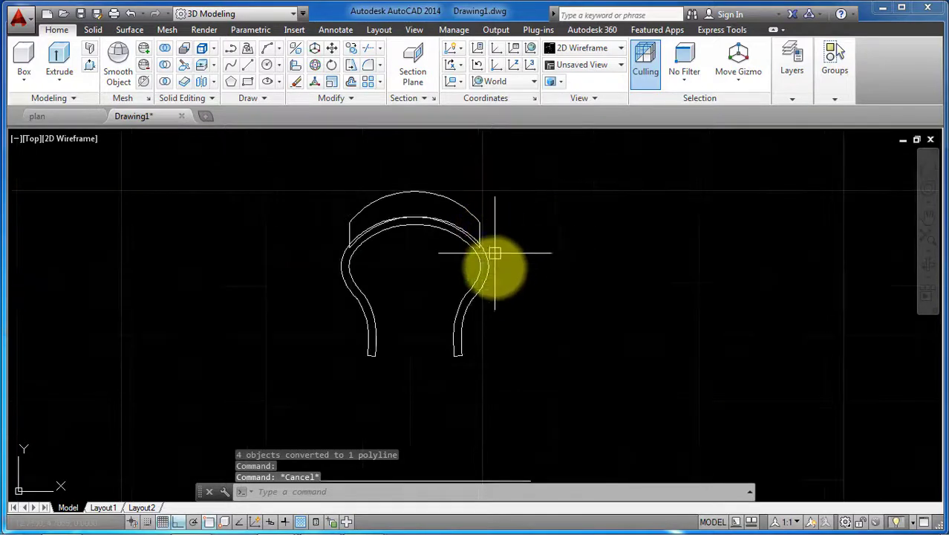
# Step: Hide the joined tire profile polyline with Isolate > Hide Objects
pyautogui.click(462, 329)
pyautogui.click(457, 339)
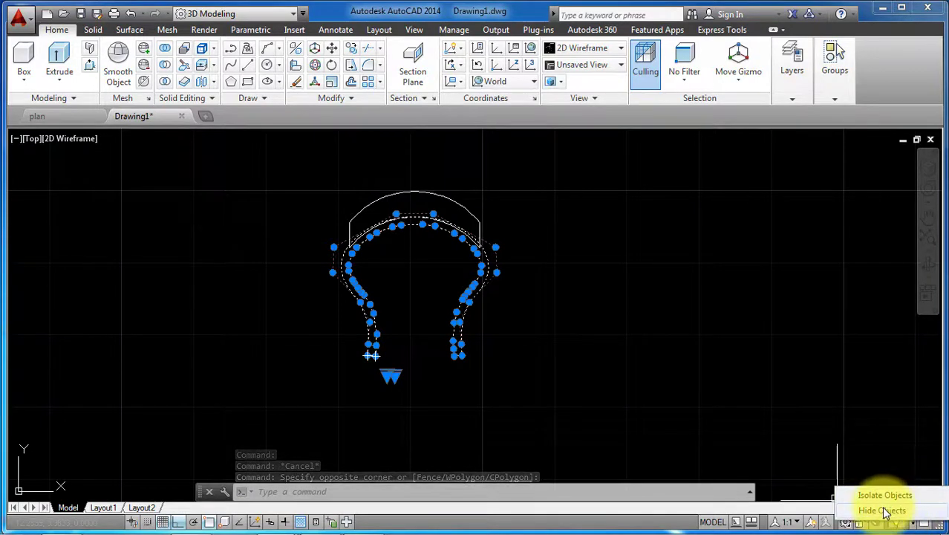
pyautogui.click(882, 511)
pyautogui.scroll(-1, 412, 273)
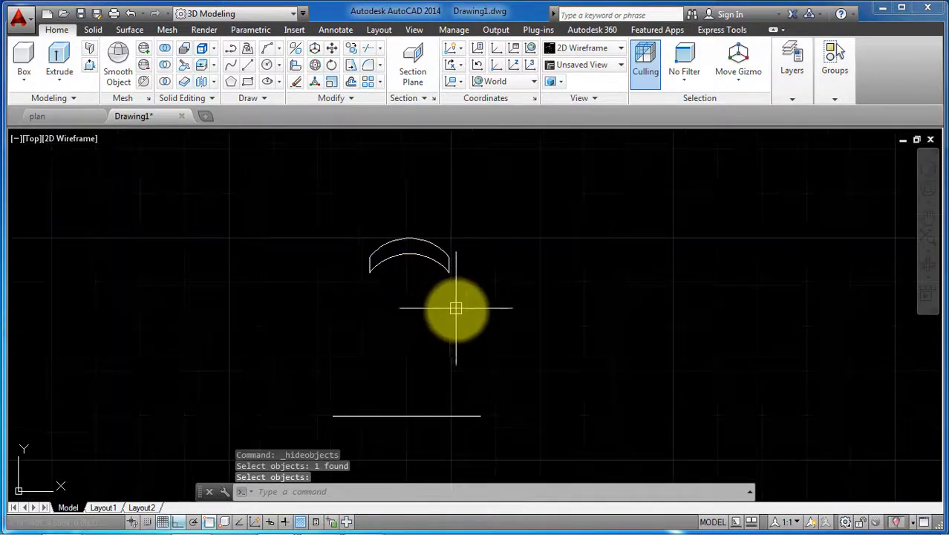
# Step: Revolve the tread arc a full 360° around the horizontal line with REV
pyautogui.write('rev')
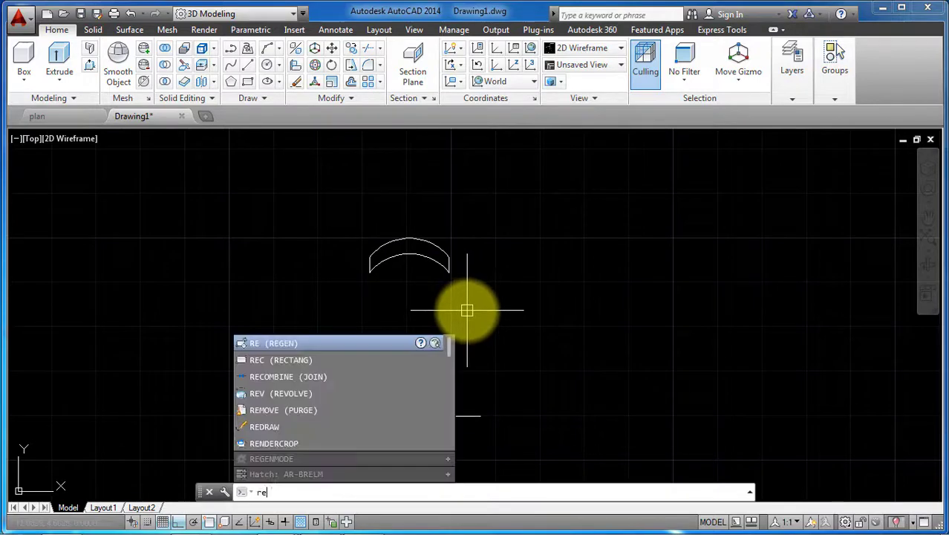
pyautogui.press('Return')
pyautogui.click(349, 225)
pyautogui.click(511, 316)
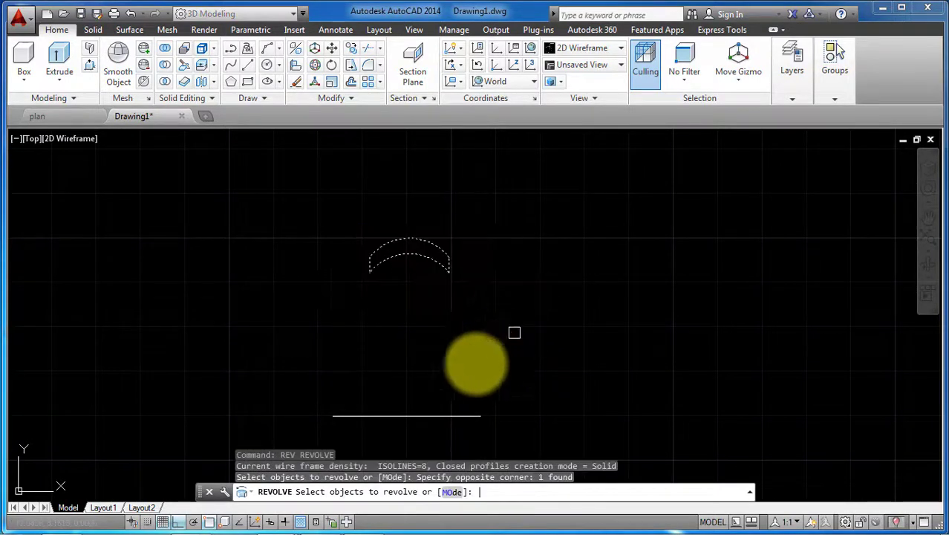
pyautogui.press('Return')
pyautogui.click(357, 416)
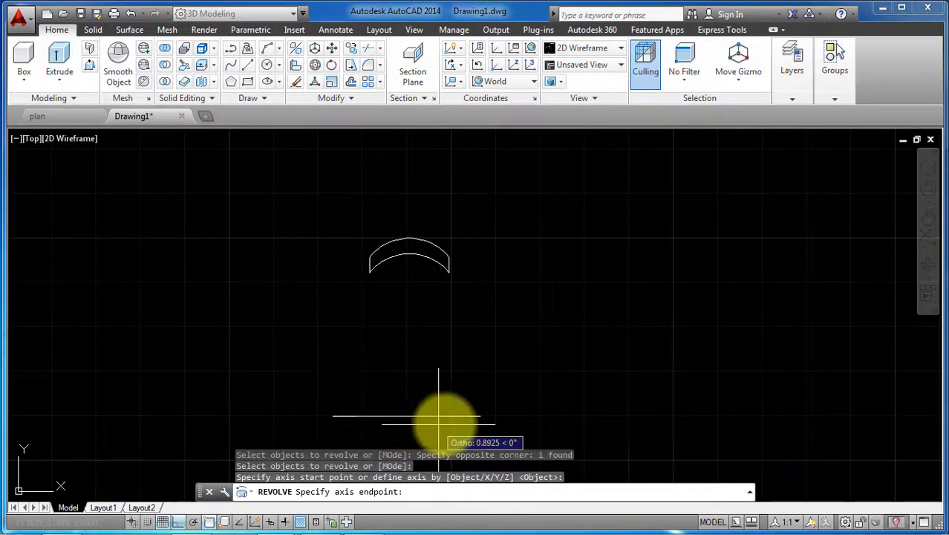
pyautogui.click(482, 416)
pyautogui.press('Return')
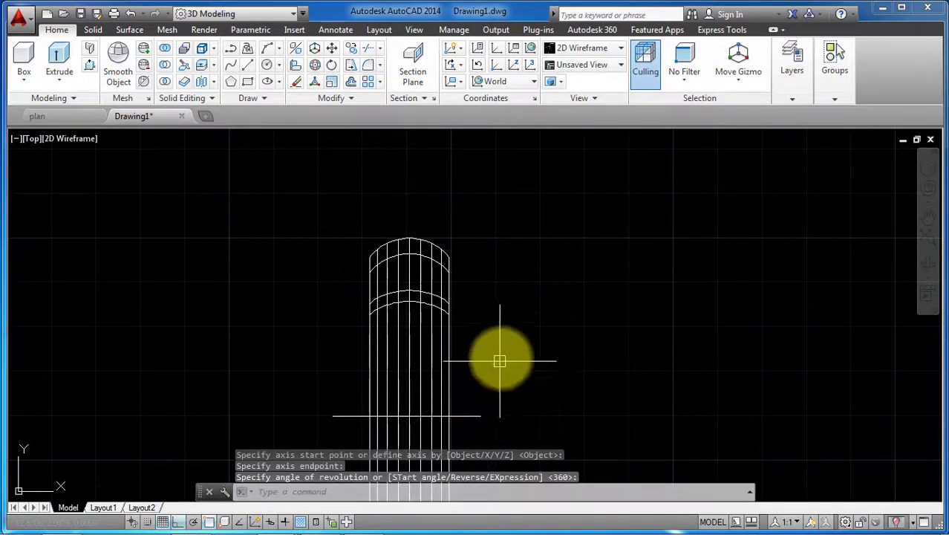
pyautogui.scroll(-3, 520, 275)
pyautogui.scroll(2, 512, 297)
pyautogui.scroll(-2, 490, 305)
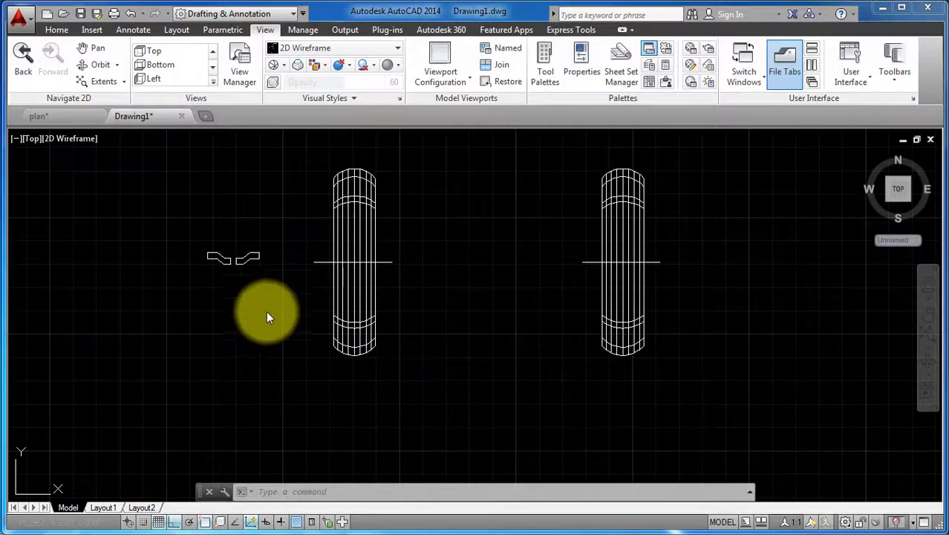
# Step: Mirror the two groove shapes across a horizontal line, keeping the originals
pyautogui.scroll(3, 169, 251)
pyautogui.scroll(-2, 382, 276)
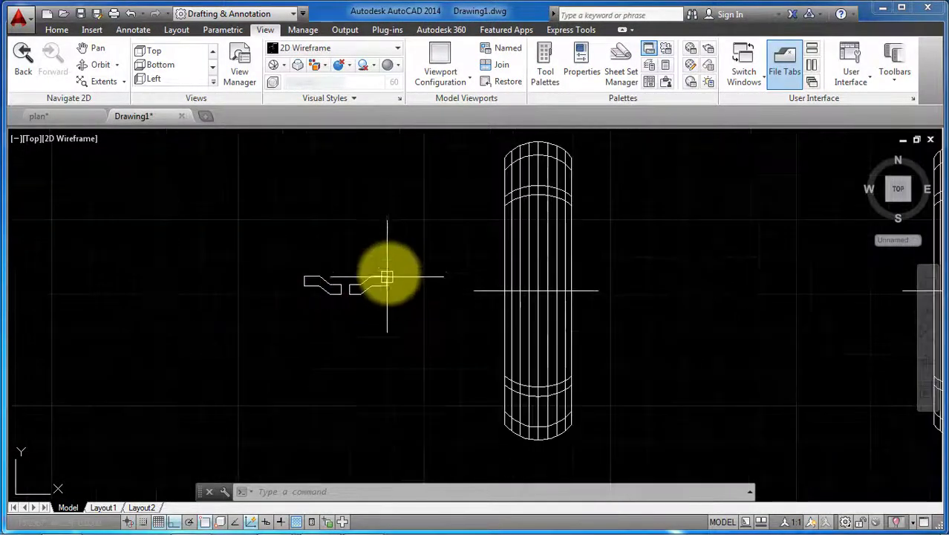
pyautogui.click(396, 256)
pyautogui.click(268, 329)
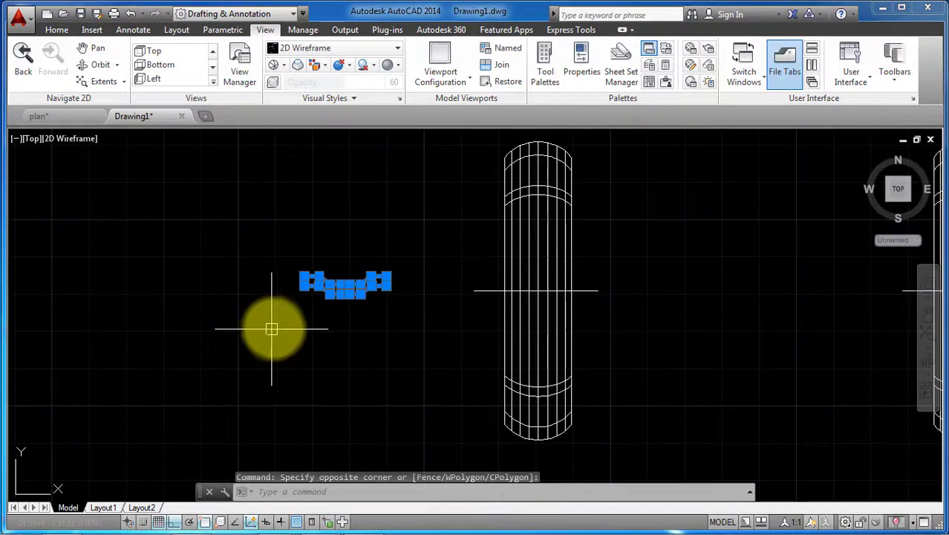
pyautogui.write('mi')
pyautogui.press('Return')
pyautogui.click(297, 321)
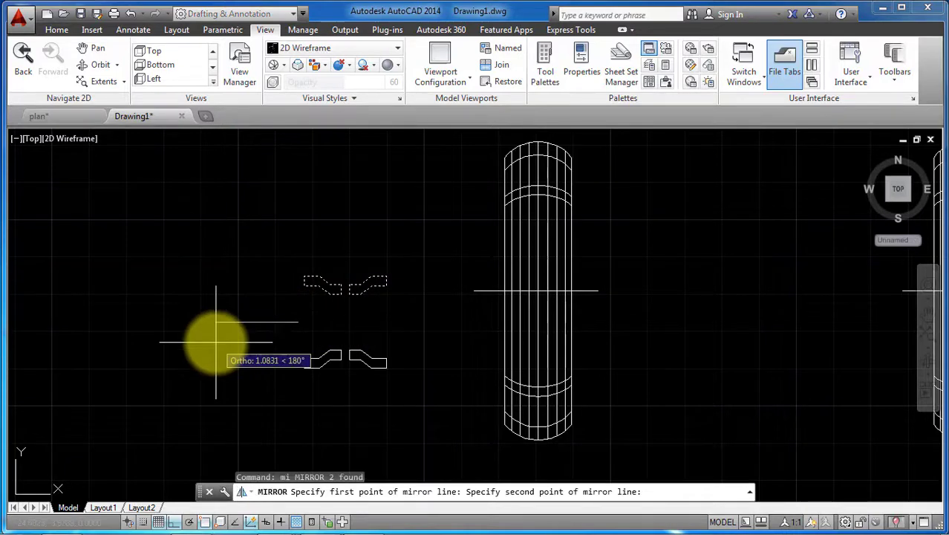
pyautogui.click(212, 338)
pyautogui.press('Return')
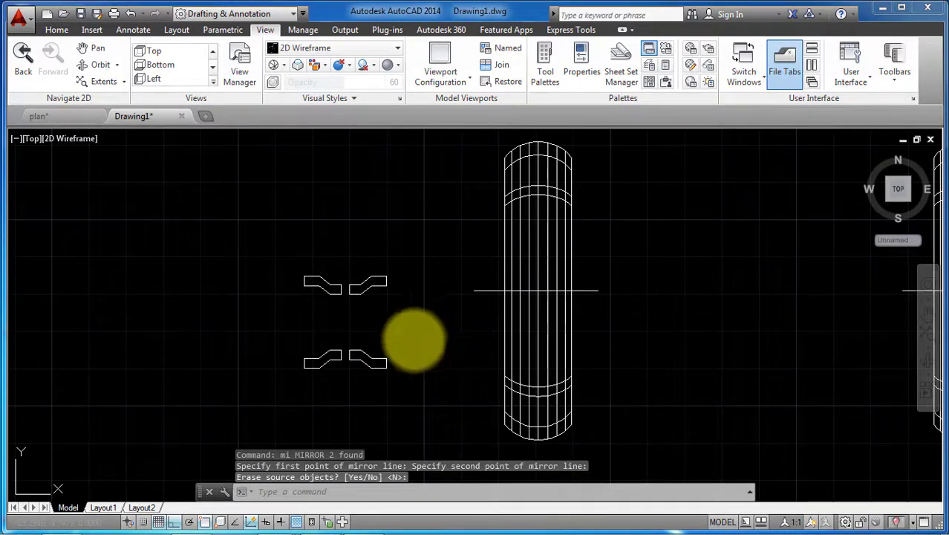
# Step: Select the lower, mirrored pair of groove shapes
pyautogui.click(415, 335)
pyautogui.click(259, 387)
pyautogui.scroll(-3, 364, 312)
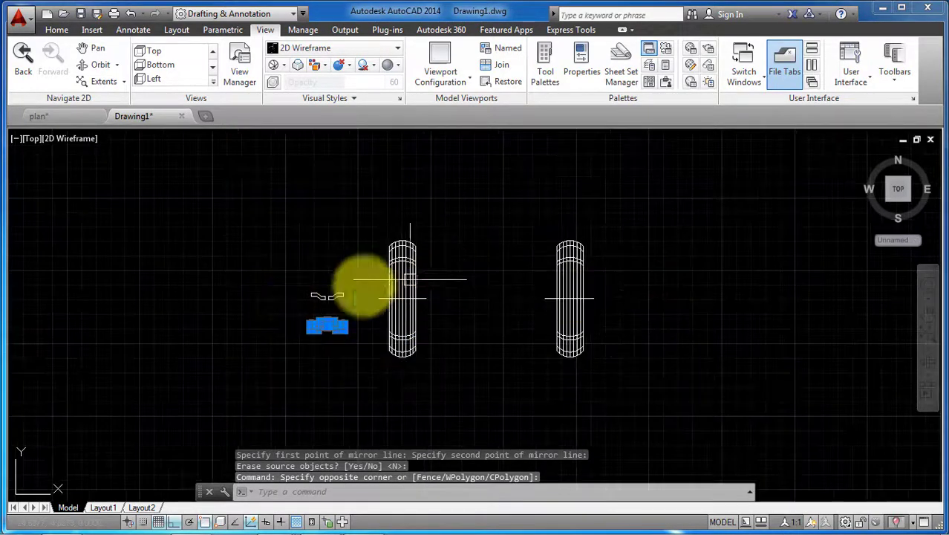
pyautogui.scroll(5, 335, 347)
pyautogui.scroll(-3, 329, 365)
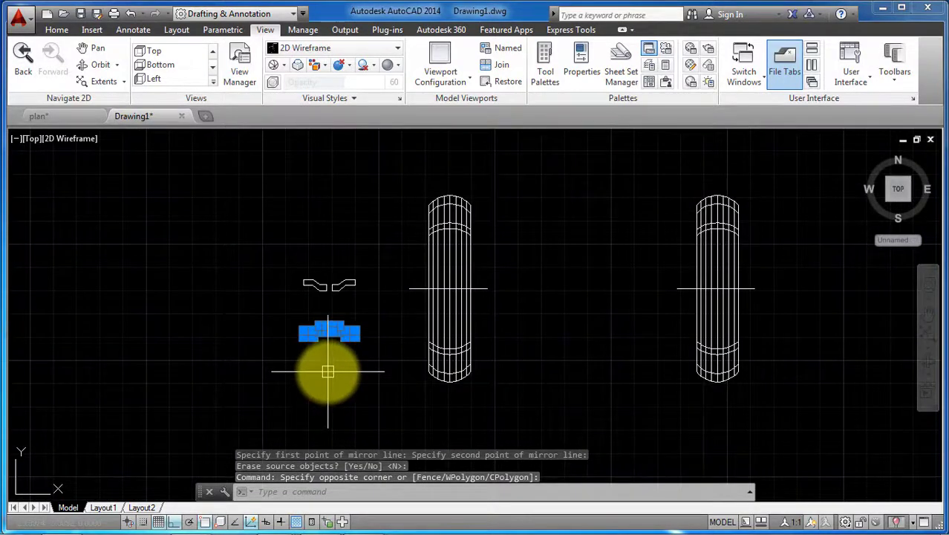
# Step: Move the selected groove pair onto the right tire
pyautogui.write('m')
pyautogui.press('Return')
pyautogui.scroll(5, 329, 356)
pyautogui.click(279, 327)
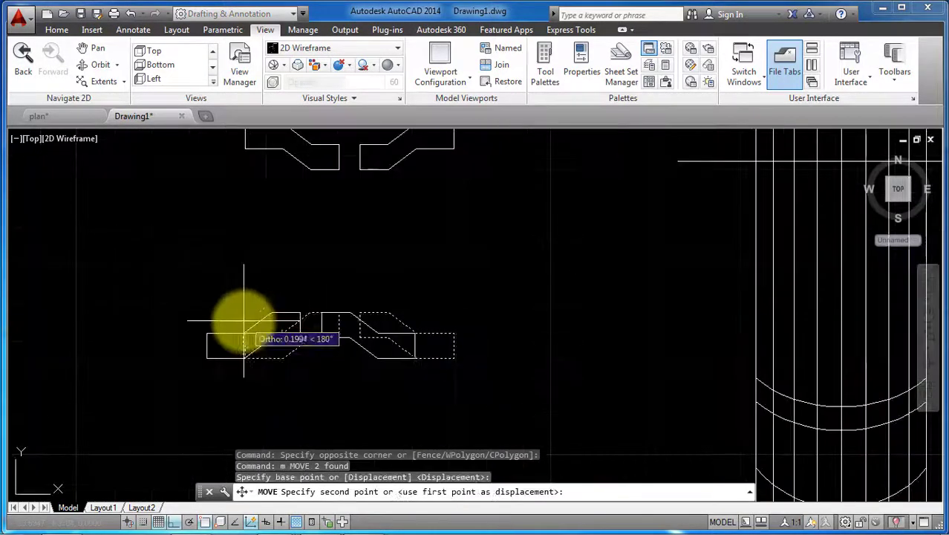
pyautogui.scroll(-6, 586, 297)
pyautogui.scroll(2, 509, 293)
pyautogui.scroll(2, 529, 308)
pyautogui.click(531, 310)
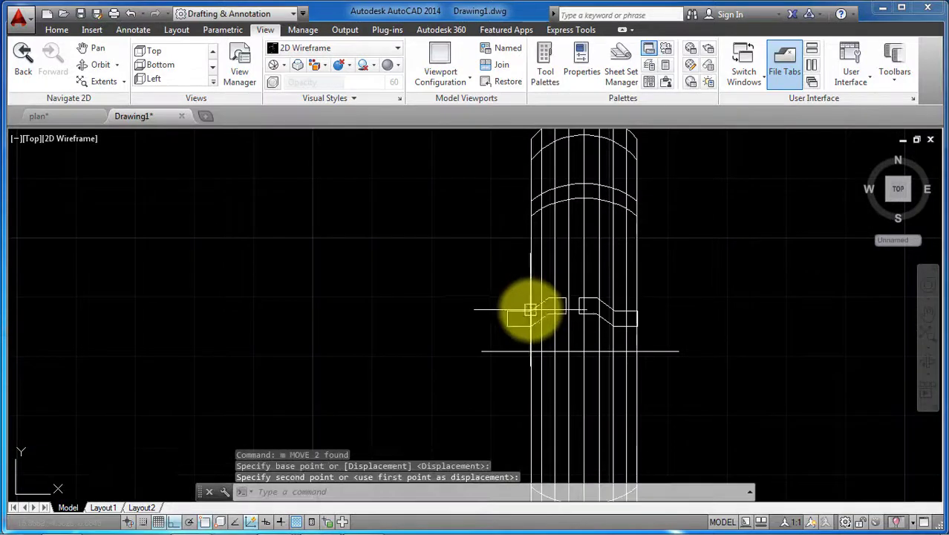
pyautogui.scroll(2, 567, 311)
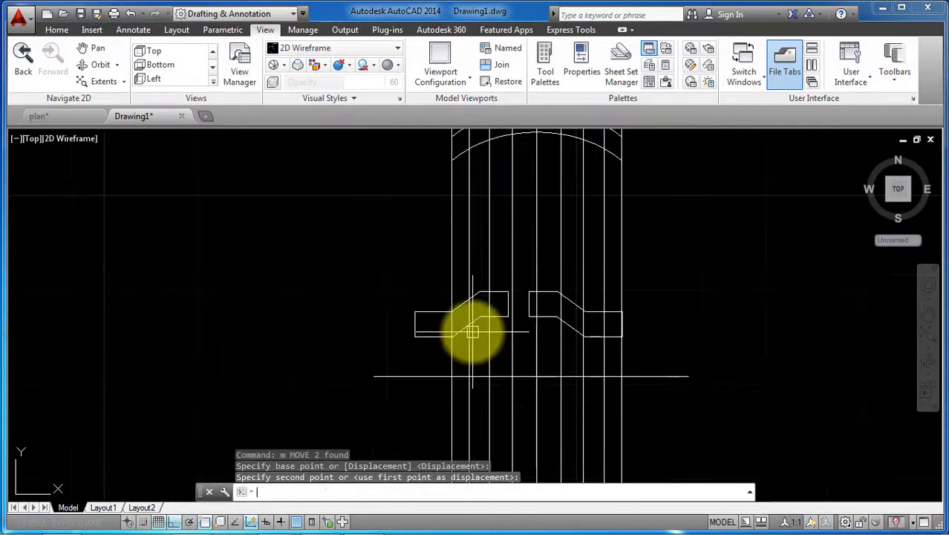
# Step: Move the same groove pair again to centre it on the right tire
pyautogui.write('m')
pyautogui.press('Return')
pyautogui.write('p')
pyautogui.press('Return')
pyautogui.press('Return')
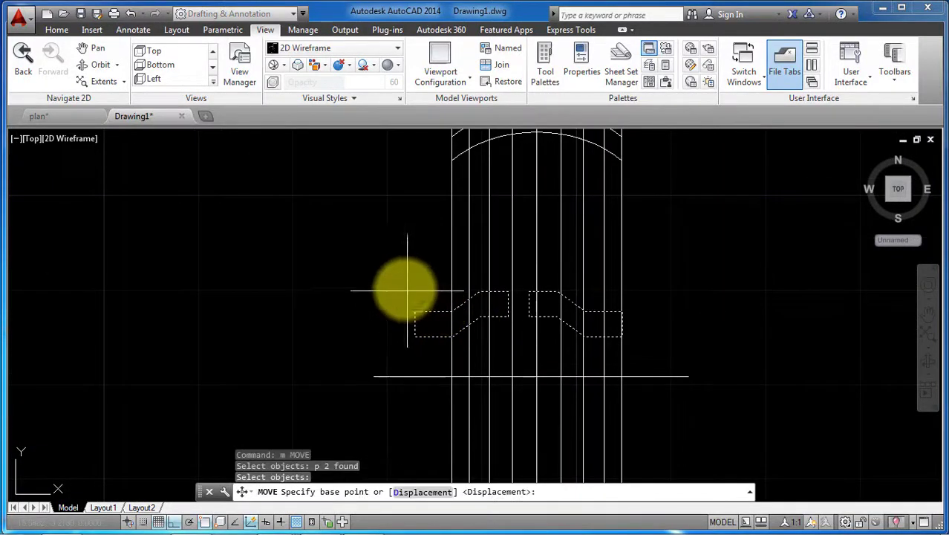
pyautogui.click(391, 268)
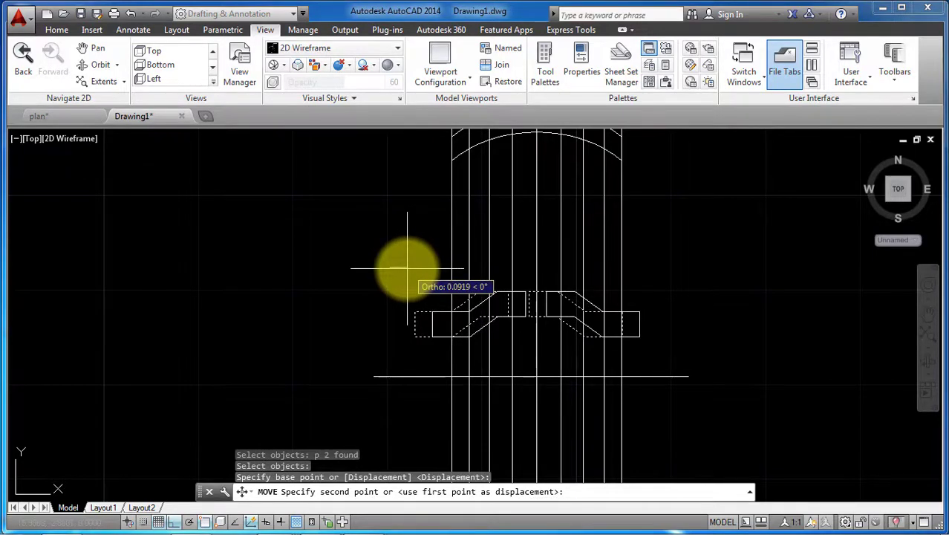
pyautogui.click(603, 299)
pyautogui.scroll(-3, 597, 301)
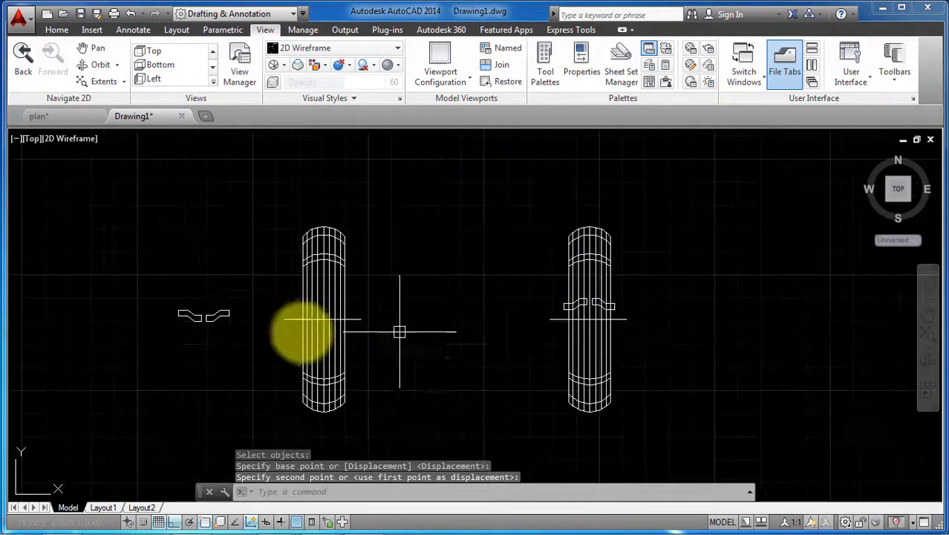
# Step: Move the left groove pair onto the left tire's centre line and view in 3D
pyautogui.click(154, 283)
pyautogui.click(237, 332)
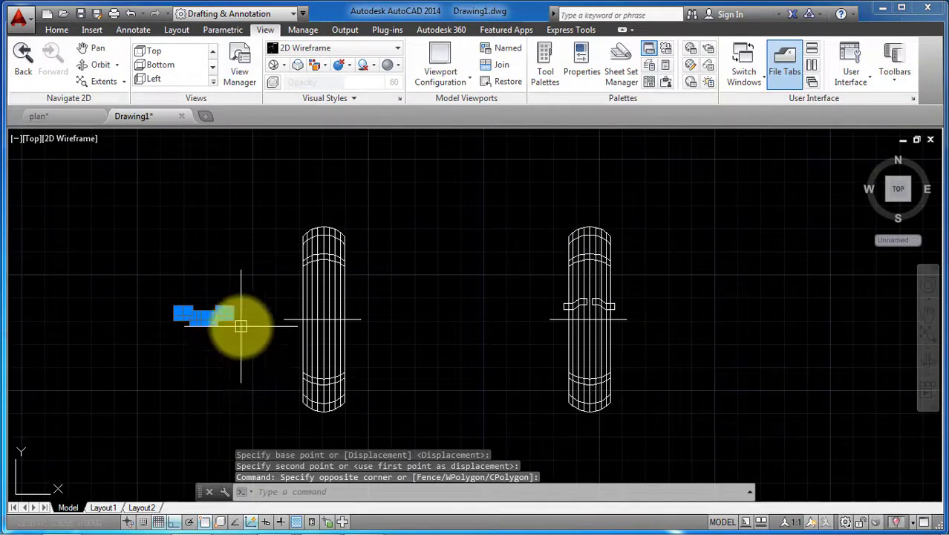
pyautogui.write('m')
pyautogui.press('Return')
pyautogui.click(231, 341)
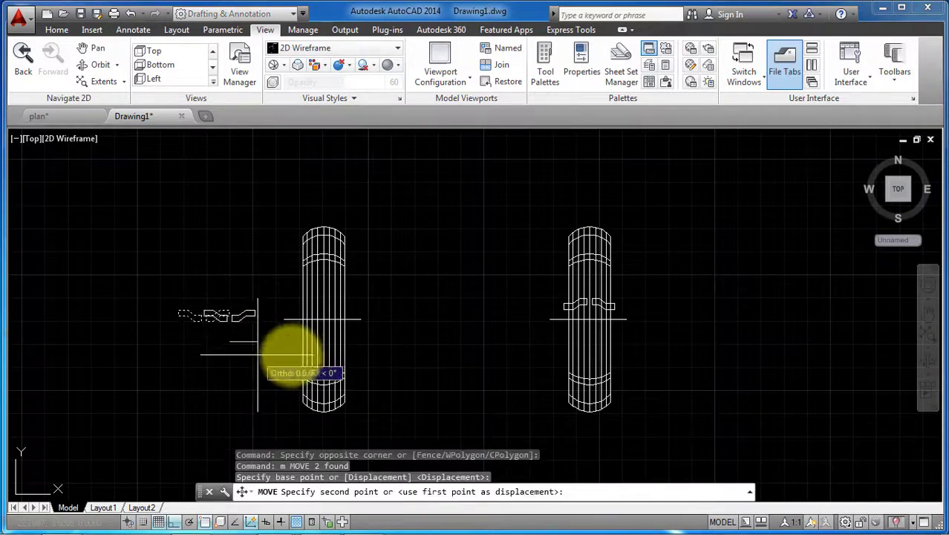
pyautogui.scroll(3, 349, 353)
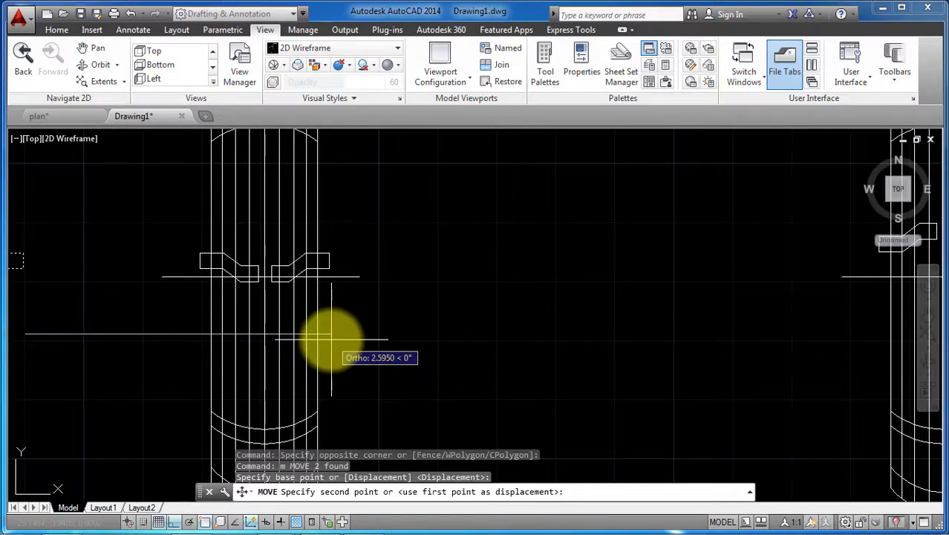
pyautogui.click(330, 338)
pyautogui.scroll(3, 281, 254)
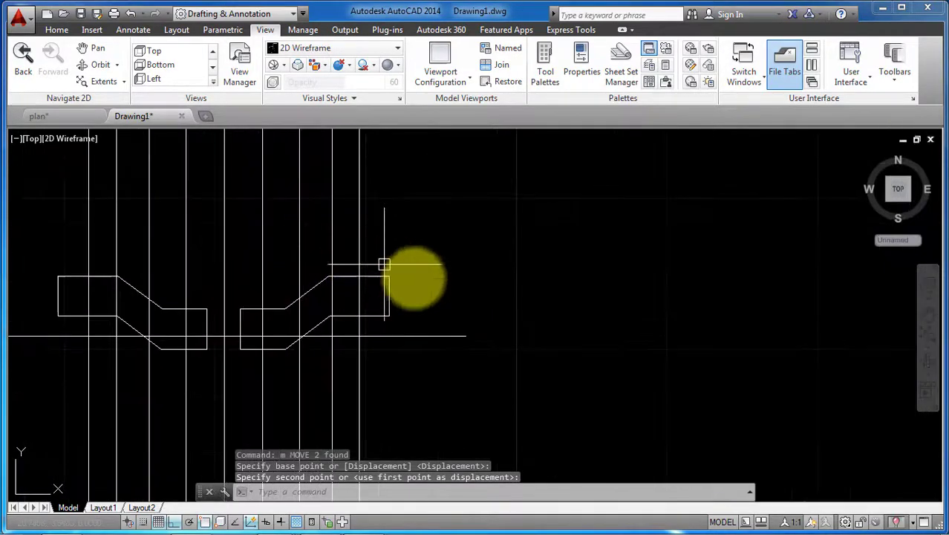
pyautogui.scroll(-4, 331, 297)
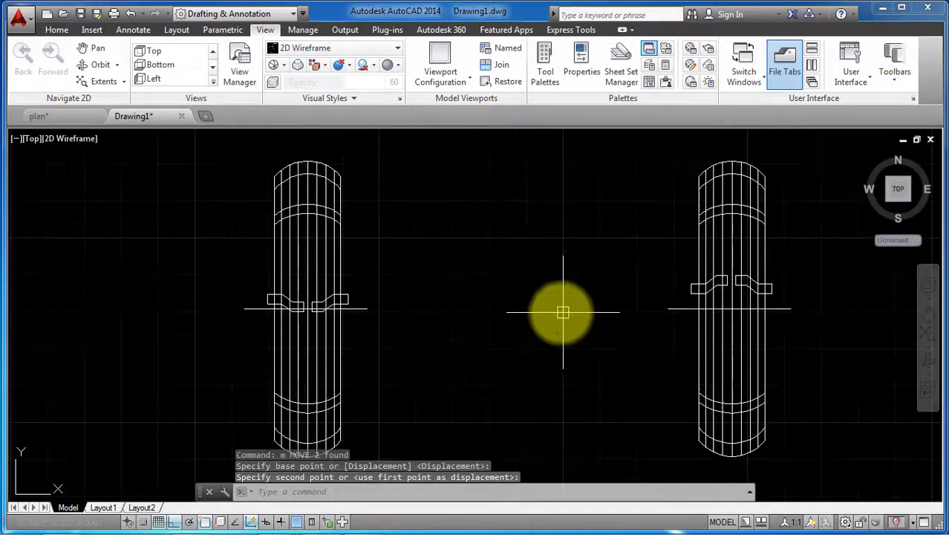
pyautogui.press('Escape')
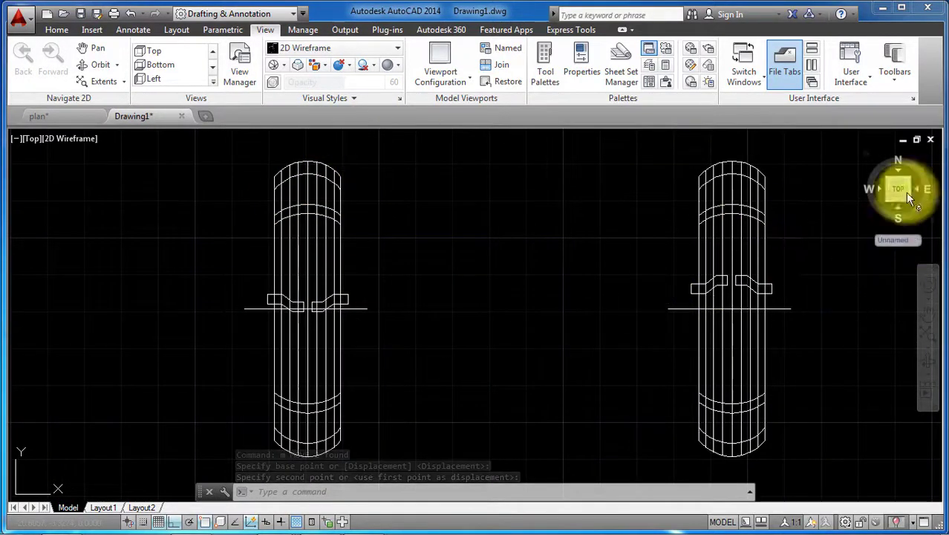
pyautogui.click(866, 153)
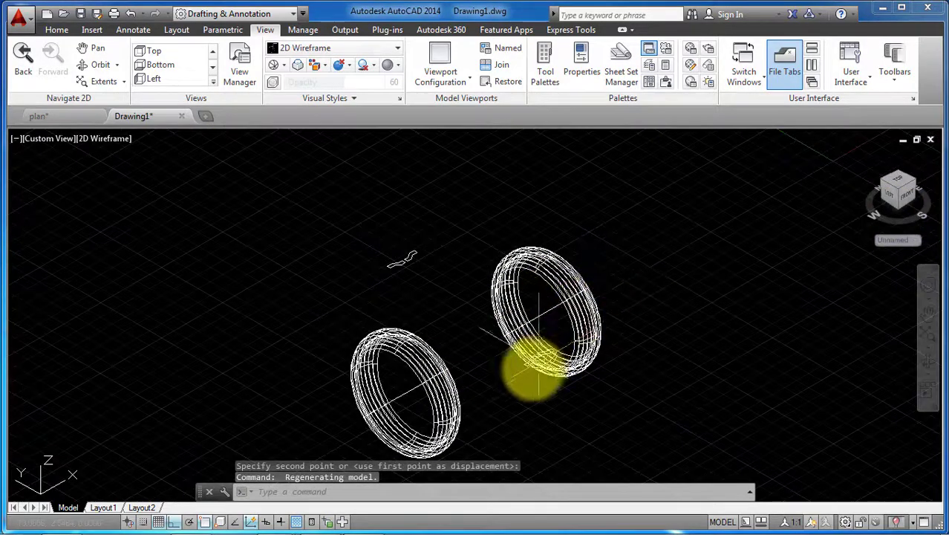
# Step: Move the groove outline beside the right tire straight up along +Z above it
pyautogui.scroll(5, 526, 366)
pyautogui.scroll(3, 526, 365)
pyautogui.click(528, 371)
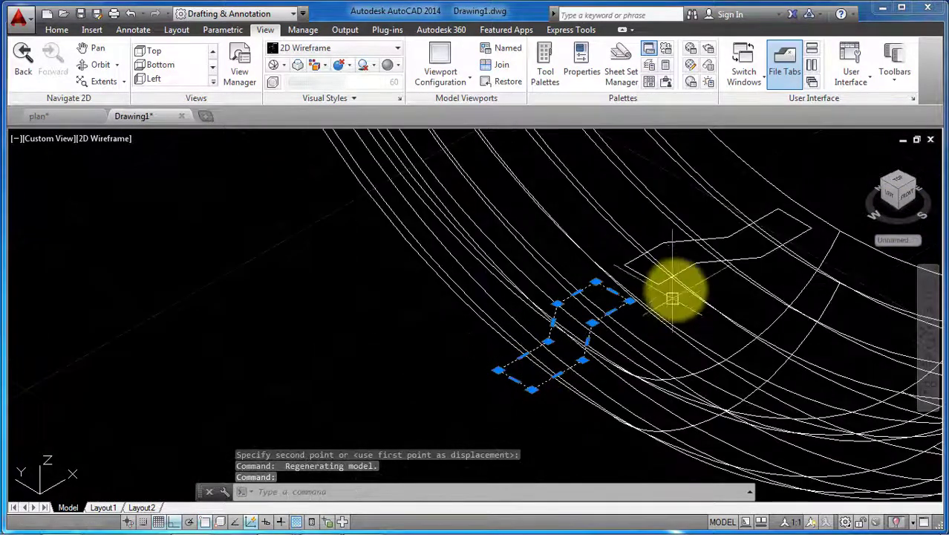
pyautogui.scroll(3, 657, 275)
pyautogui.scroll(-5, 451, 345)
pyautogui.scroll(-3, 460, 338)
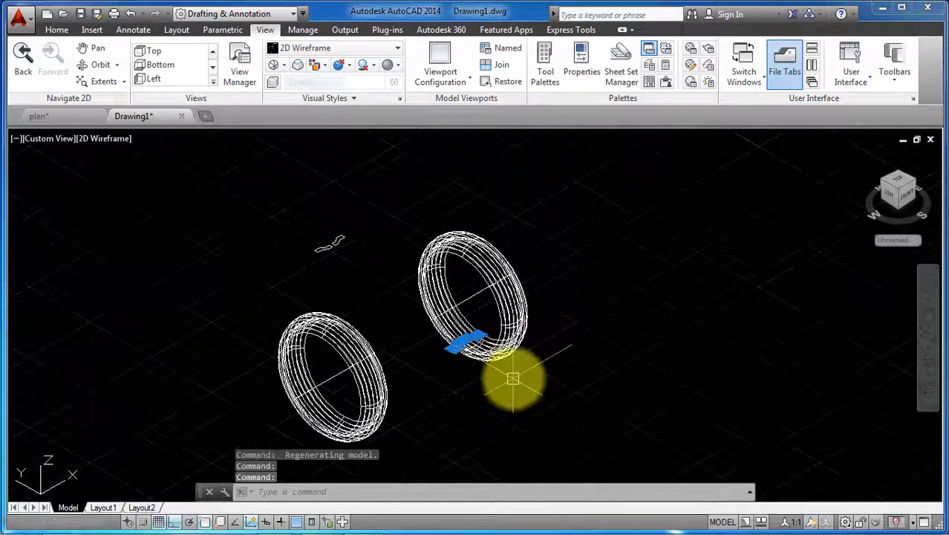
pyautogui.write('m')
pyautogui.press('Return')
pyautogui.click(603, 366)
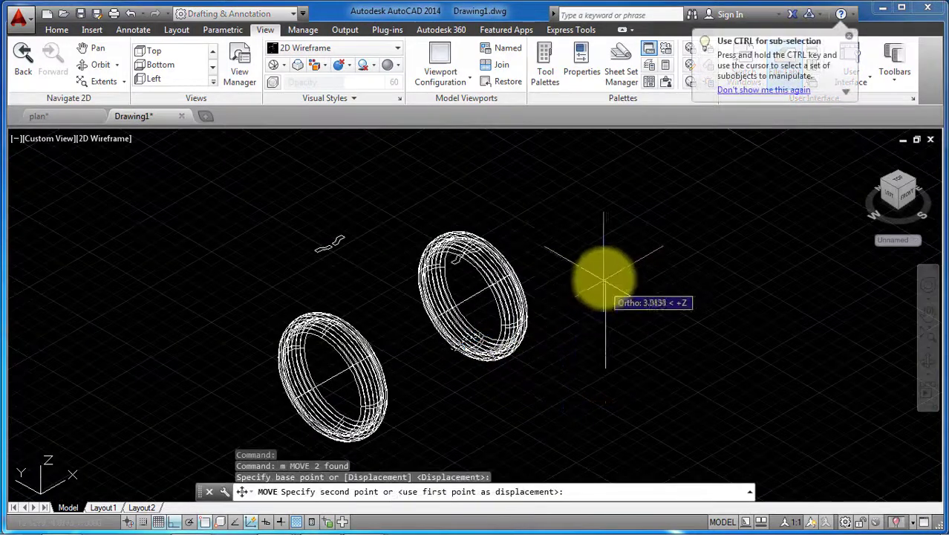
pyautogui.click(602, 239)
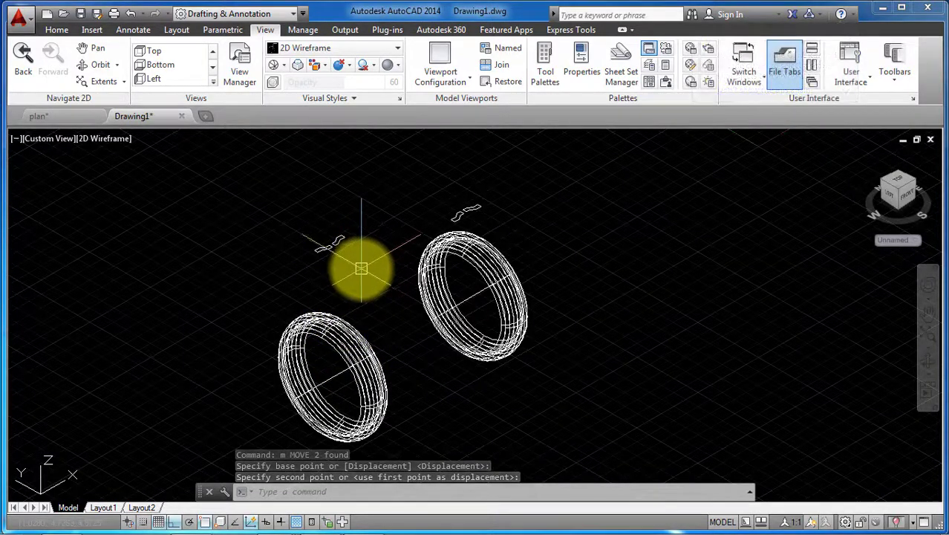
pyautogui.write('ex')
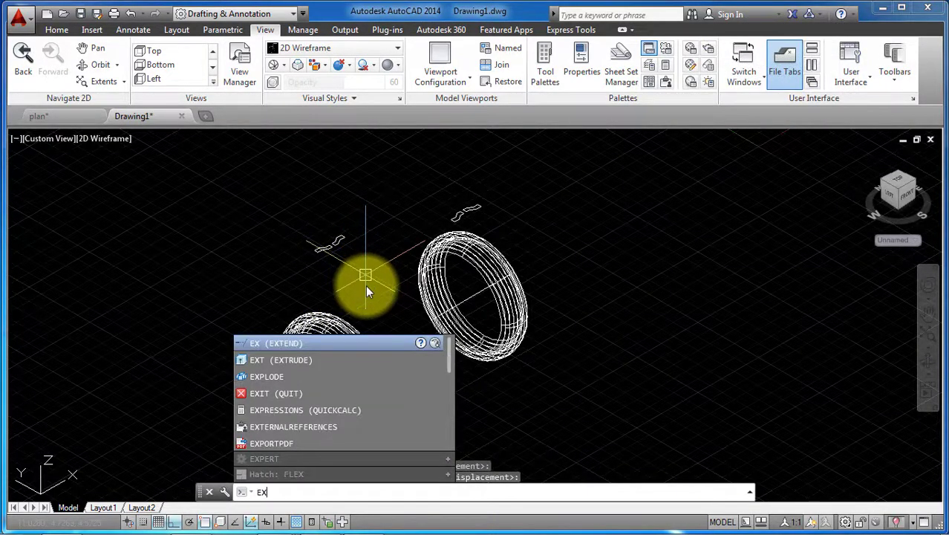
pyautogui.write('t')
# Step: Extrude the left and right tread profiles upward into tall solid bars
pyautogui.press('Return')
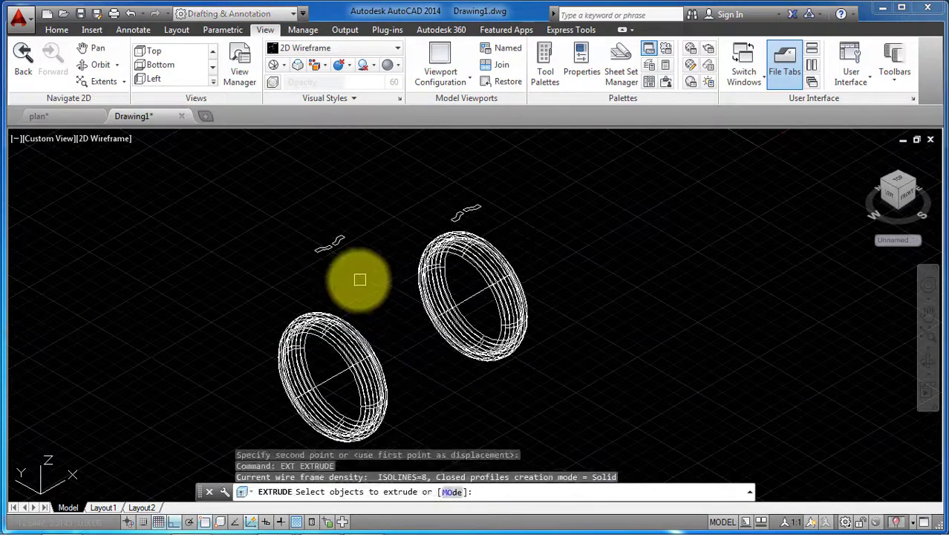
pyautogui.click(354, 272)
pyautogui.click(281, 229)
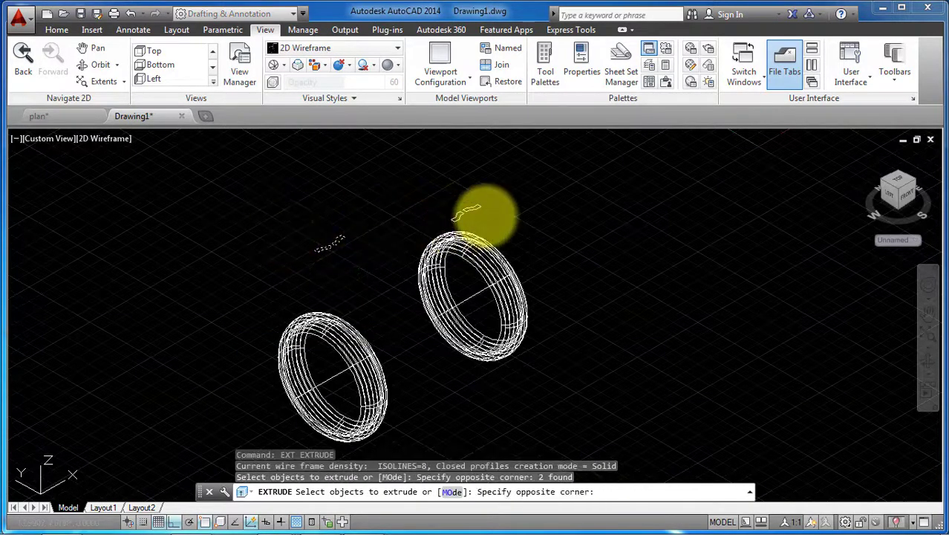
pyautogui.click(464, 197)
pyautogui.press('Return')
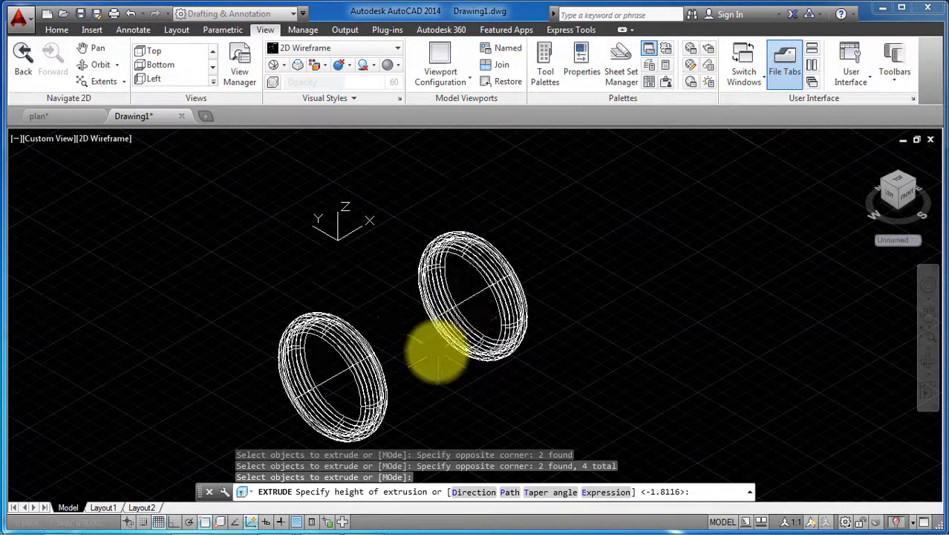
pyautogui.click(423, 352)
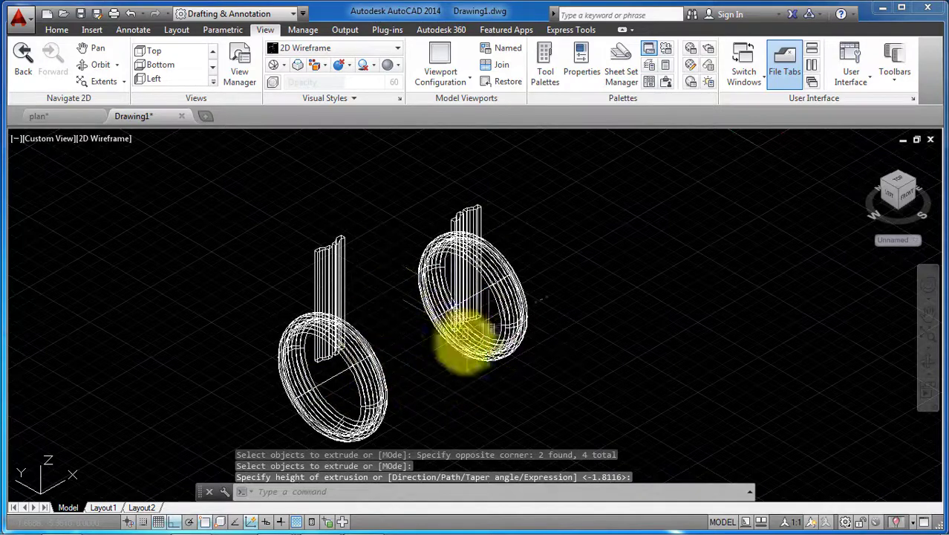
# Step: Orbit around the two tires and switch to the Hidden visual style
pyautogui.moveTo(345, 409)
pyautogui.keyDown('shift'); pyautogui.mouseDown(button='middle')
pyautogui.moveTo(509, 255)
pyautogui.moveTo(408, 323)
pyautogui.mouseUp(button='middle'); pyautogui.keyUp('shift')
pyautogui.scroll(2, 408, 323)
pyautogui.scroll(2, 445, 326)
pyautogui.scroll(-2, 445, 326)
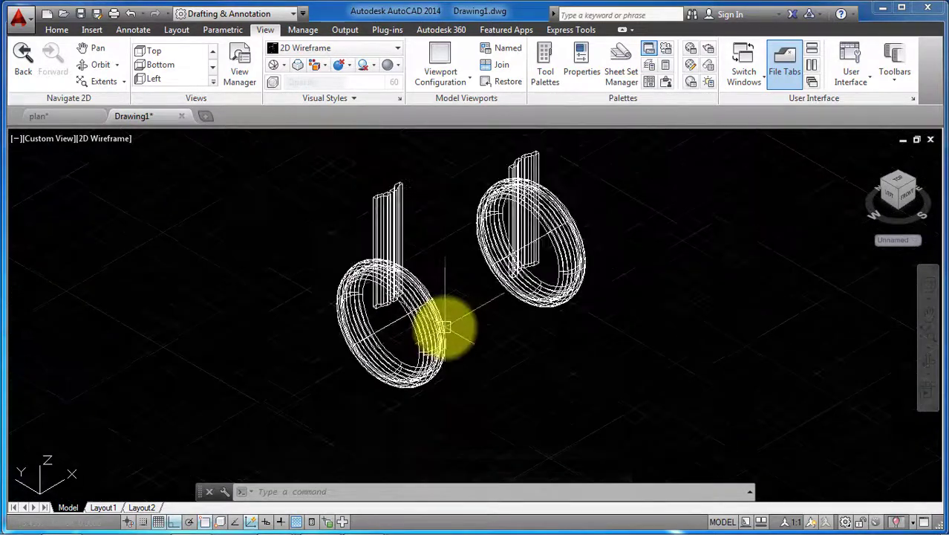
pyautogui.click(341, 54)
pyautogui.click(408, 80)
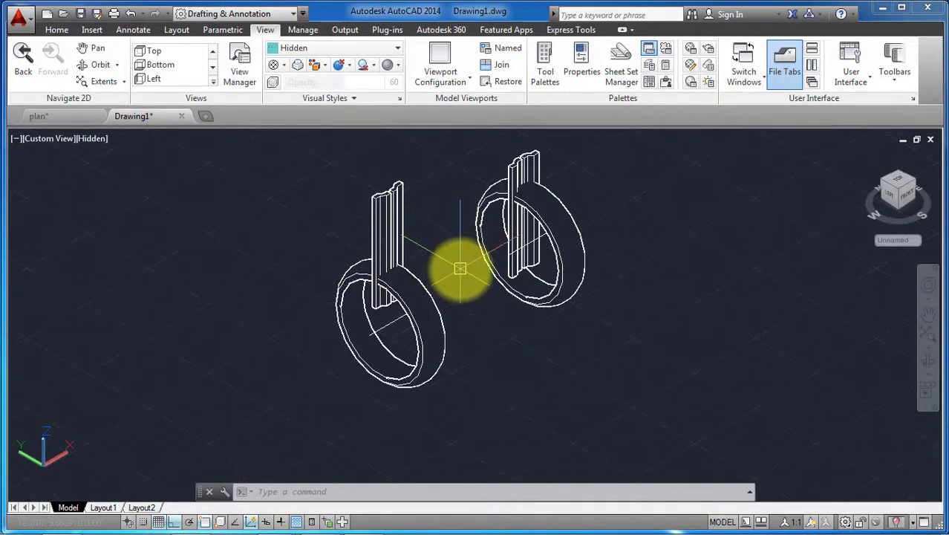
pyautogui.write('aARR')
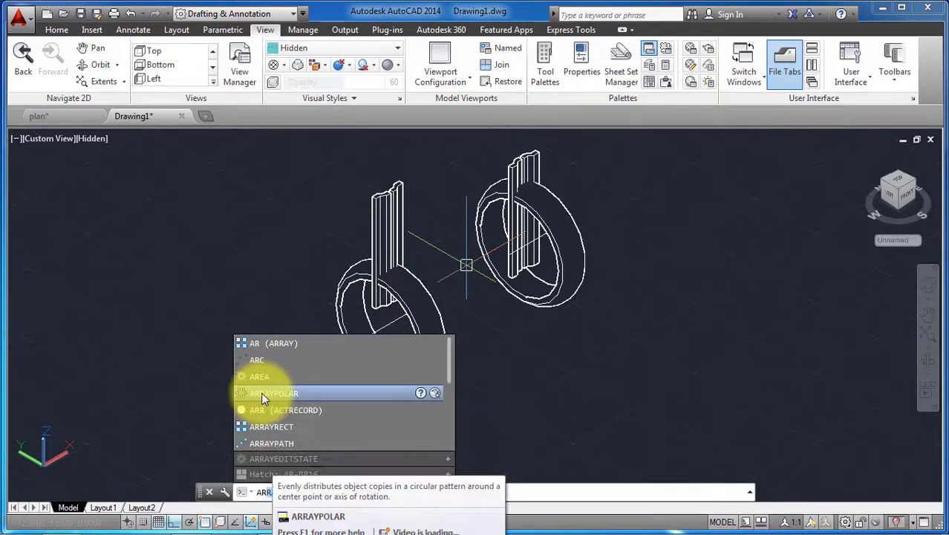
# Step: Polar-array the left tire's tread bar around the tire's axis of rotation
pyautogui.click(261, 393)
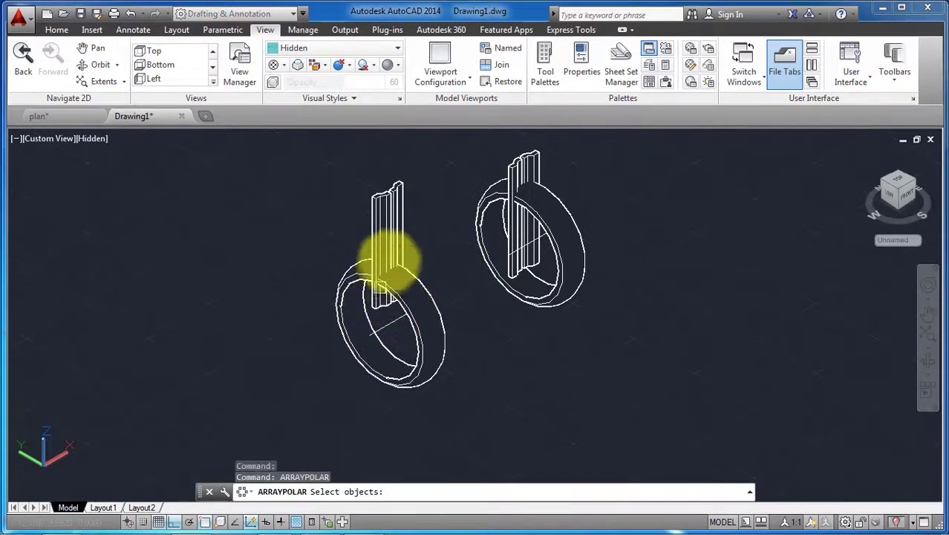
pyautogui.click(403, 204)
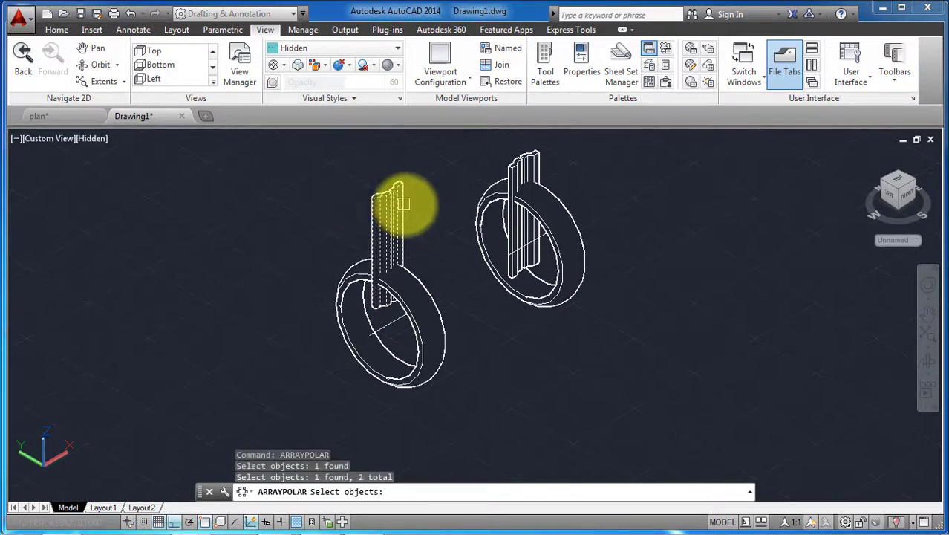
pyautogui.click(510, 172)
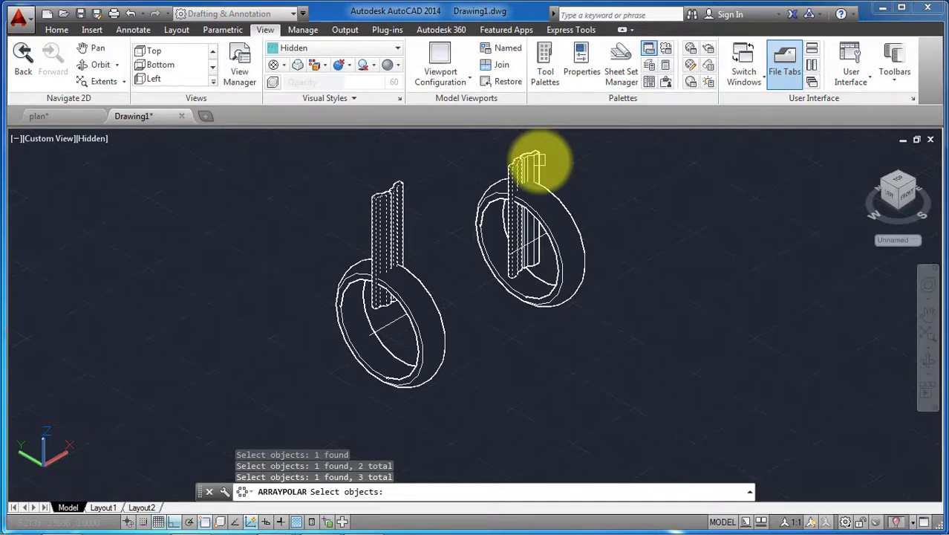
pyautogui.hotkey('ctrl', 'z')
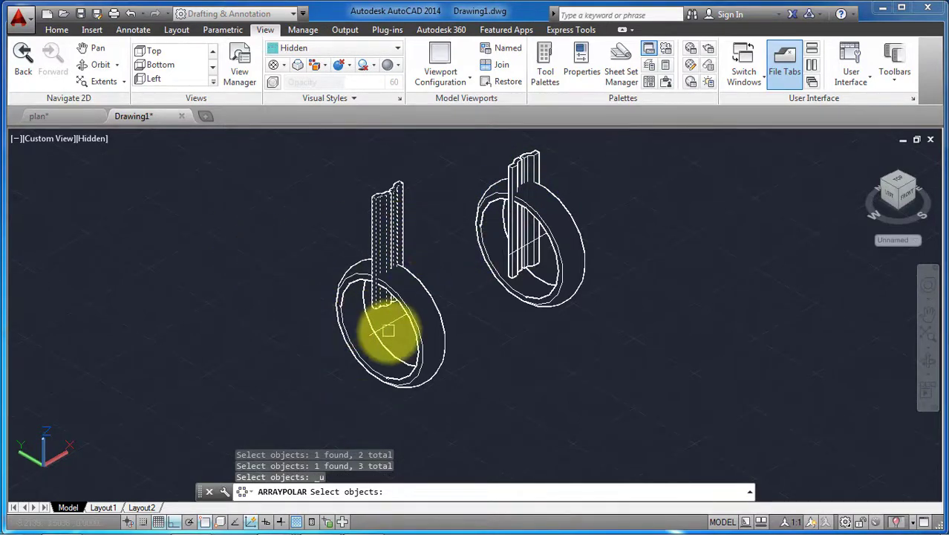
pyautogui.press('Return')
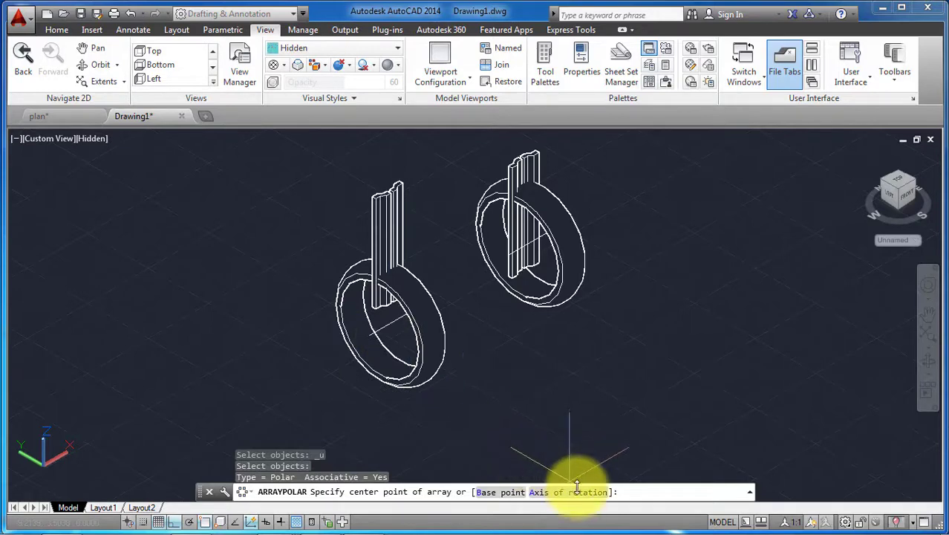
pyautogui.click(573, 492)
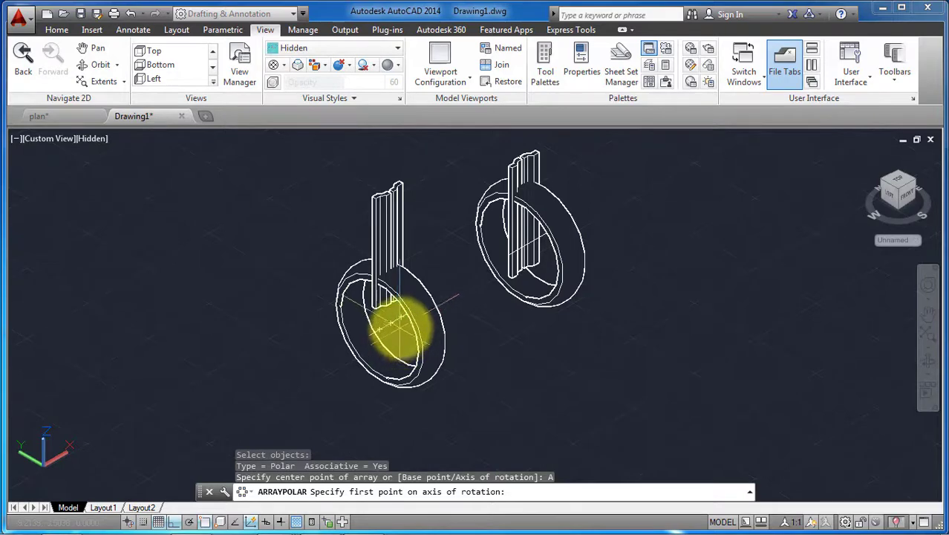
pyautogui.click(399, 324)
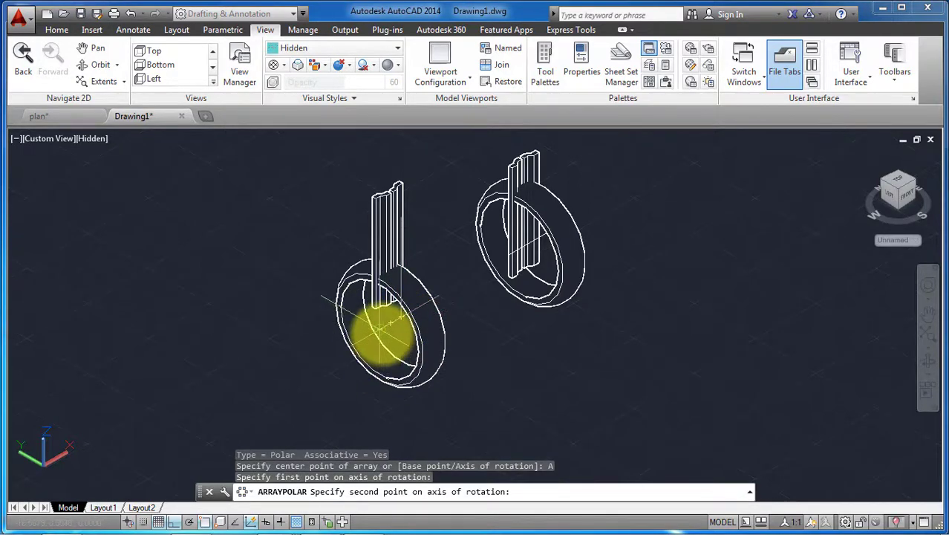
pyautogui.click(382, 328)
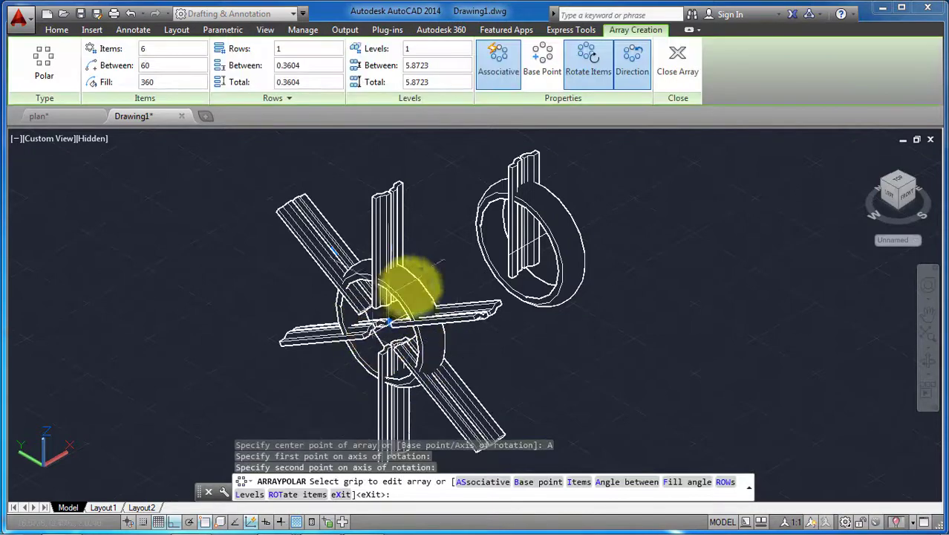
# Step: Set the polar array to 34 items and close the array editor
pyautogui.click(146, 49)
pyautogui.write('34')
pyautogui.press('Return')
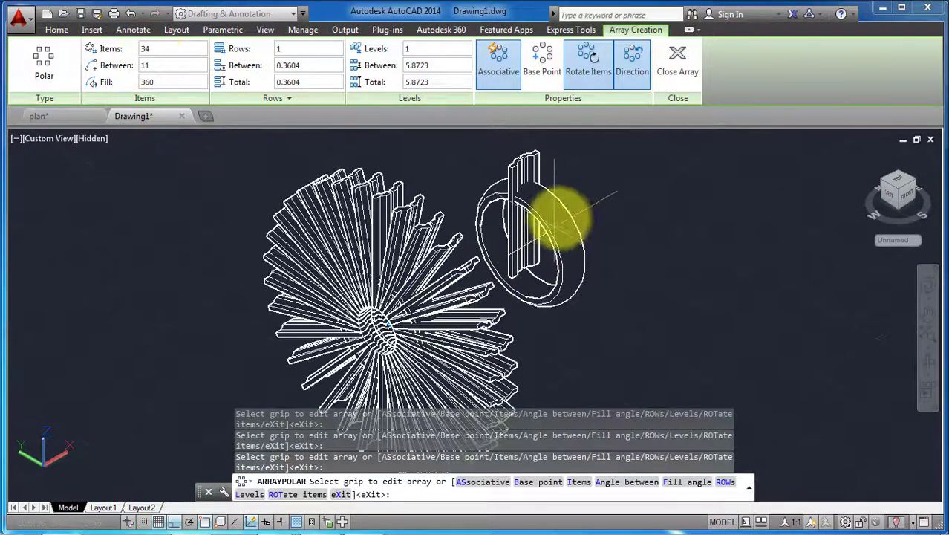
pyautogui.scroll(3, 561, 208)
pyautogui.scroll(-4, 477, 281)
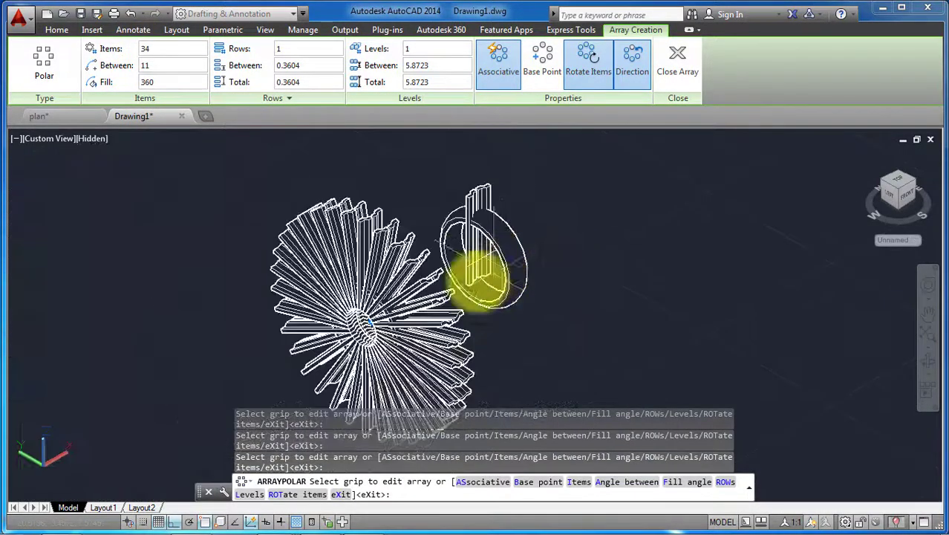
pyautogui.scroll(3, 350, 360)
pyautogui.scroll(2, 464, 297)
pyautogui.scroll(-1, 464, 297)
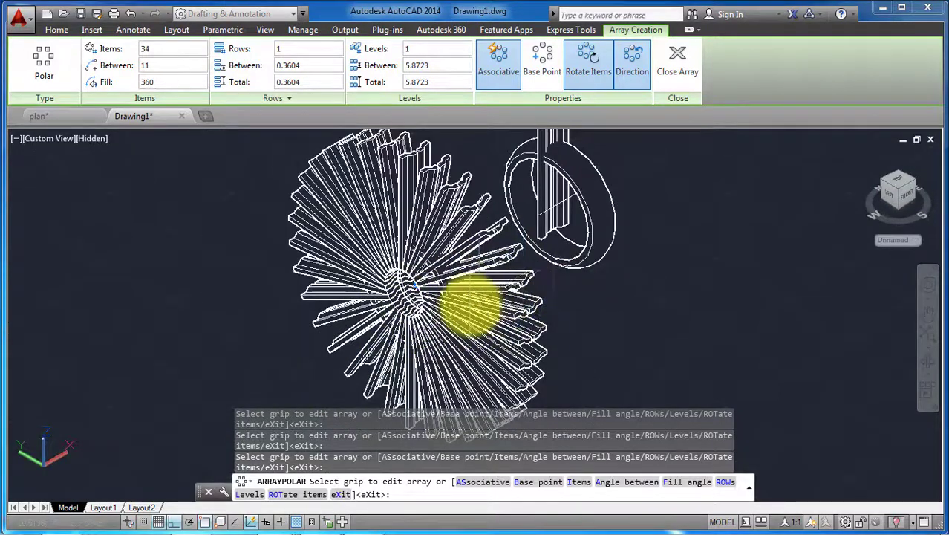
pyautogui.click(671, 71)
pyautogui.scroll(2, 421, 288)
pyautogui.scroll(-1, 425, 293)
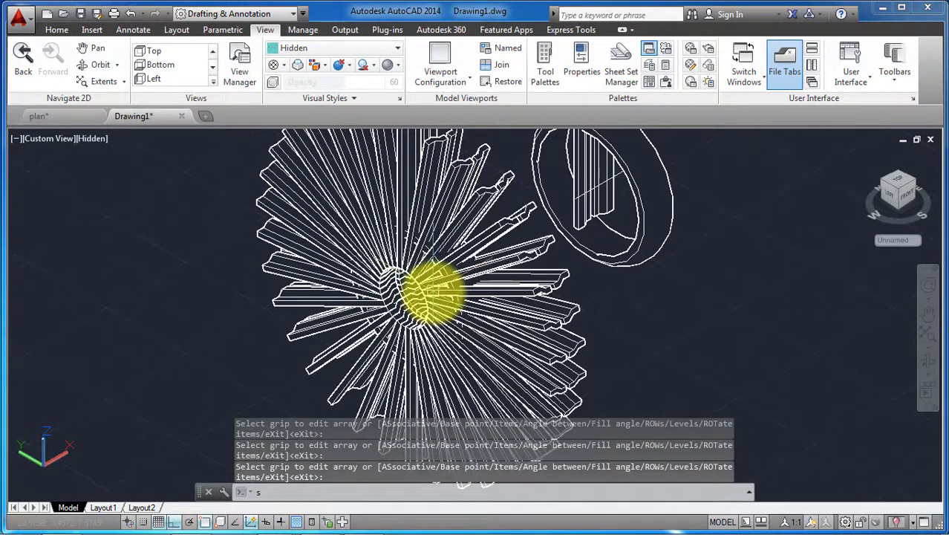
# Step: Abandon a first subtraction and explode the tread-bar polar array into separate solids
pyautogui.write('u')
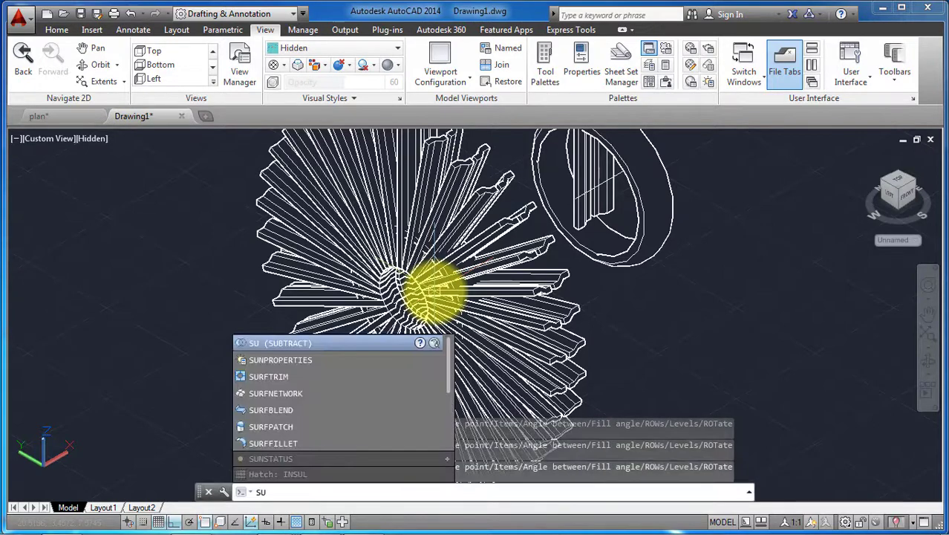
pyautogui.press('Return')
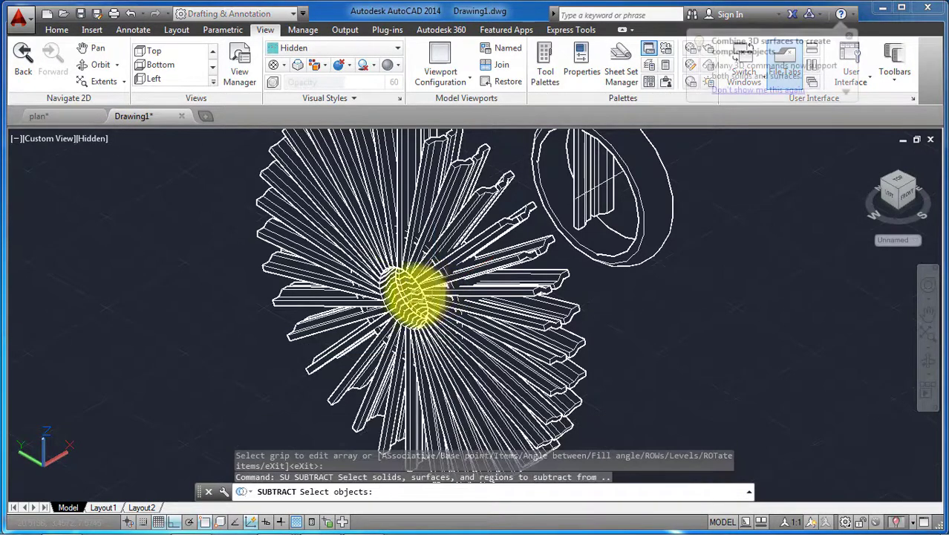
pyautogui.scroll(2, 434, 270)
pyautogui.scroll(2, 444, 271)
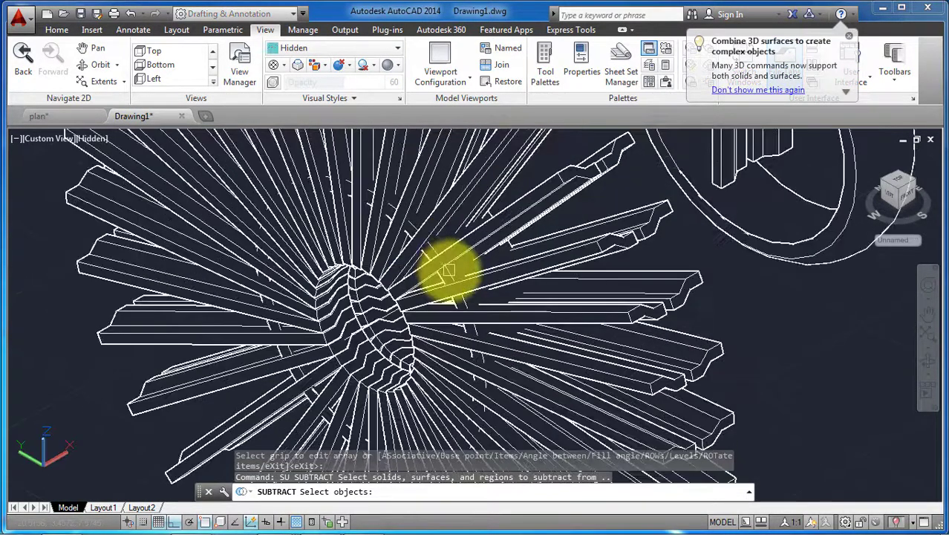
pyautogui.click(448, 272)
pyautogui.press('Escape')
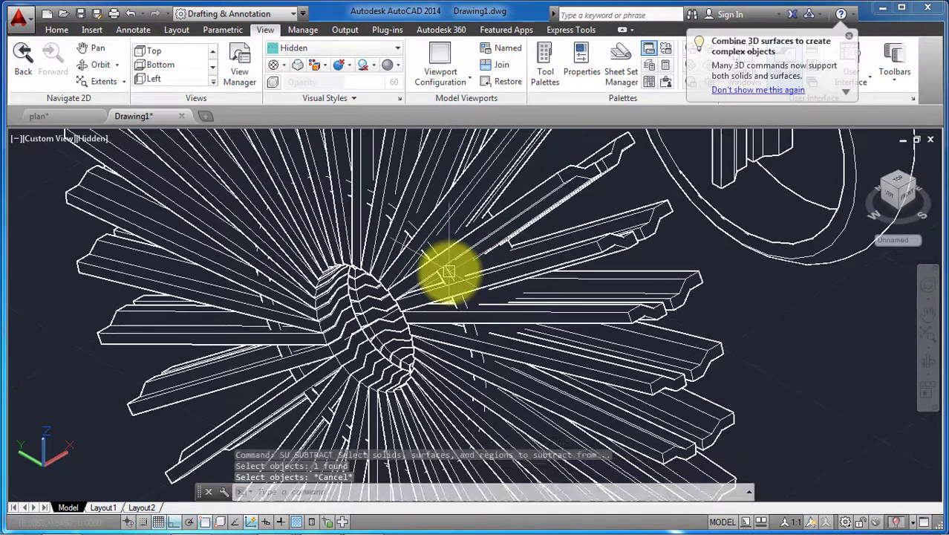
pyautogui.click(461, 251)
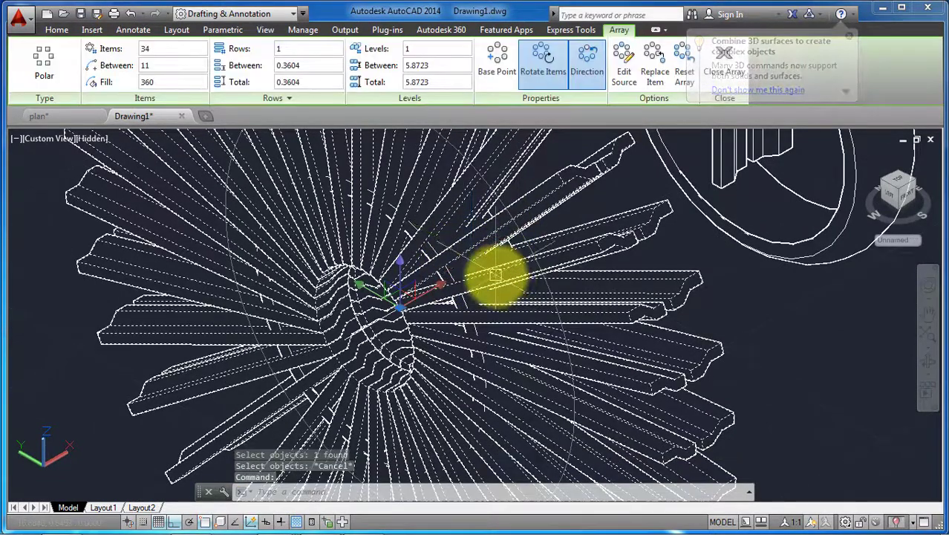
pyautogui.write('x')
pyautogui.press('Return')
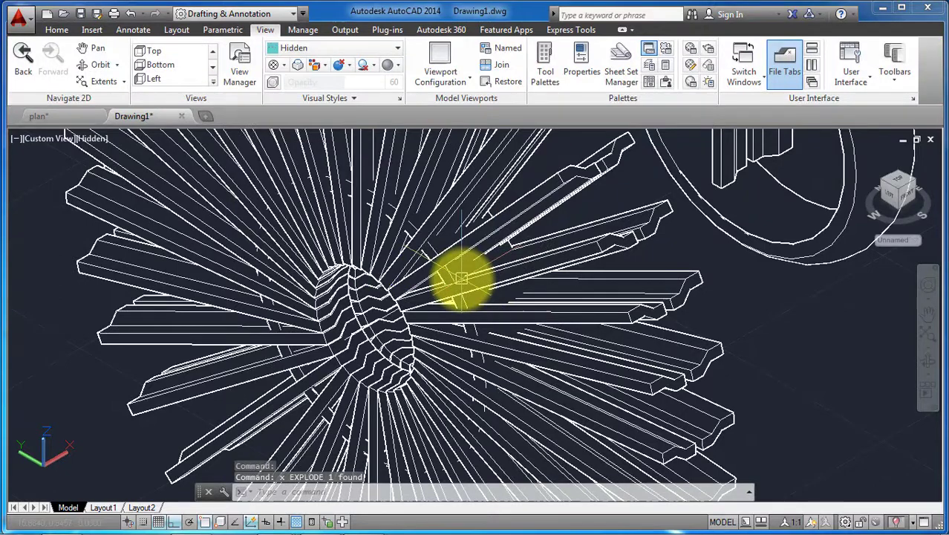
# Step: Subtract the window-selected tread bars from the left tire
pyautogui.write('su')
pyautogui.press('Return')
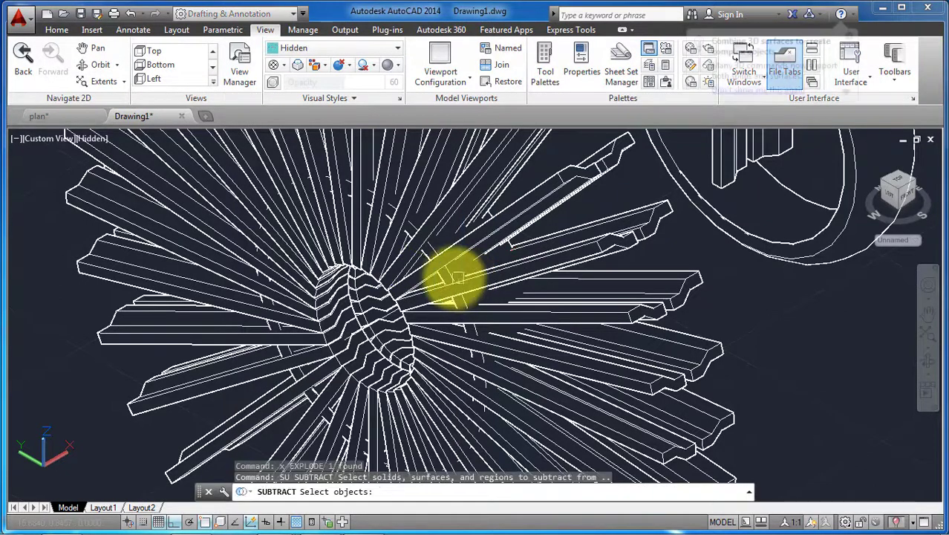
pyautogui.scroll(-3, 451, 275)
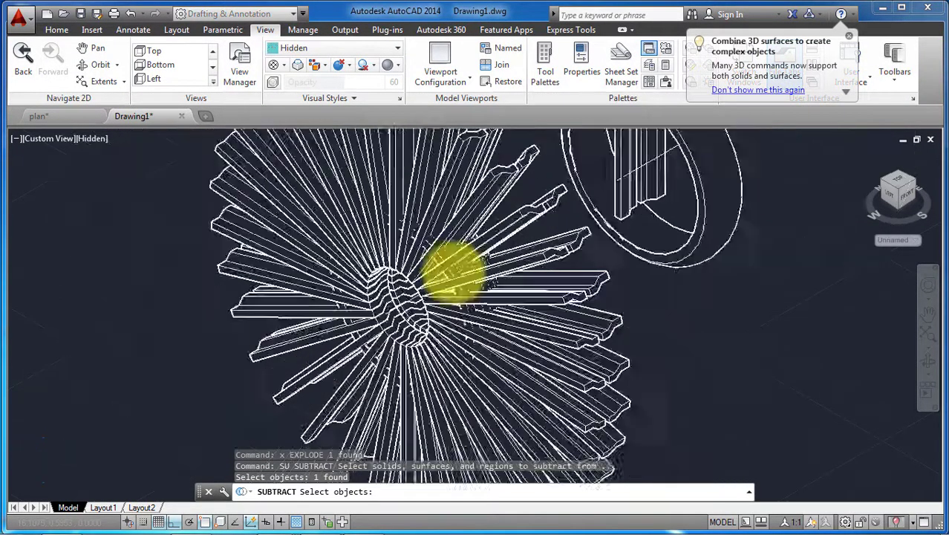
pyautogui.scroll(-3, 451, 265)
pyautogui.press('Return')
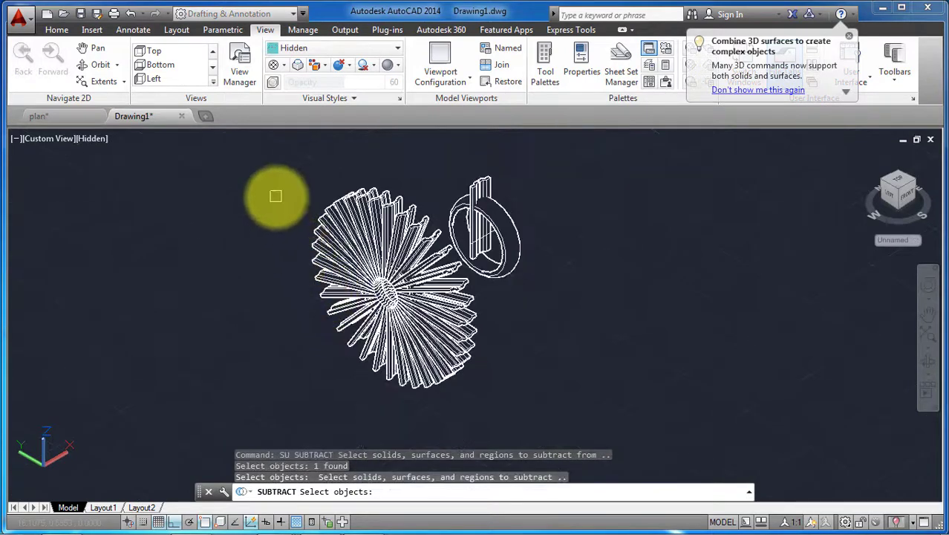
pyautogui.click(276, 195)
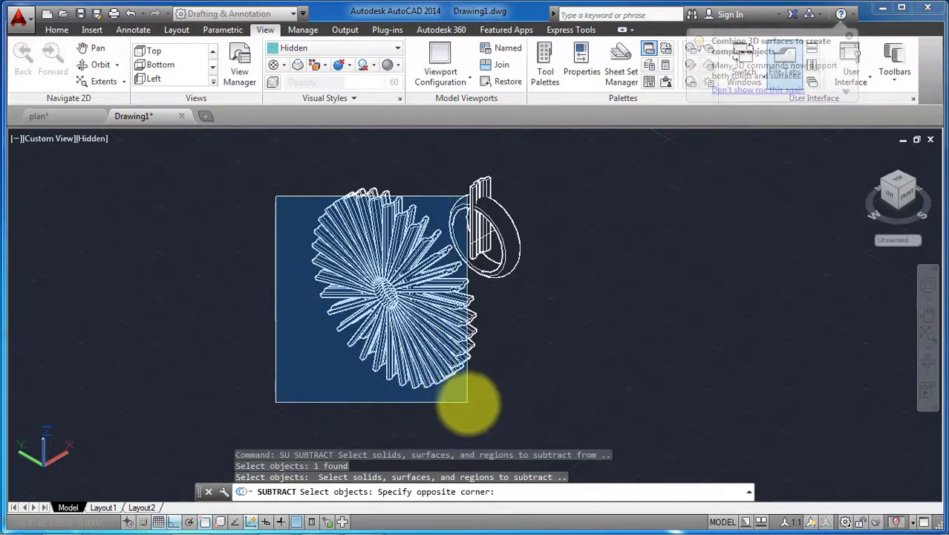
pyautogui.click(471, 401)
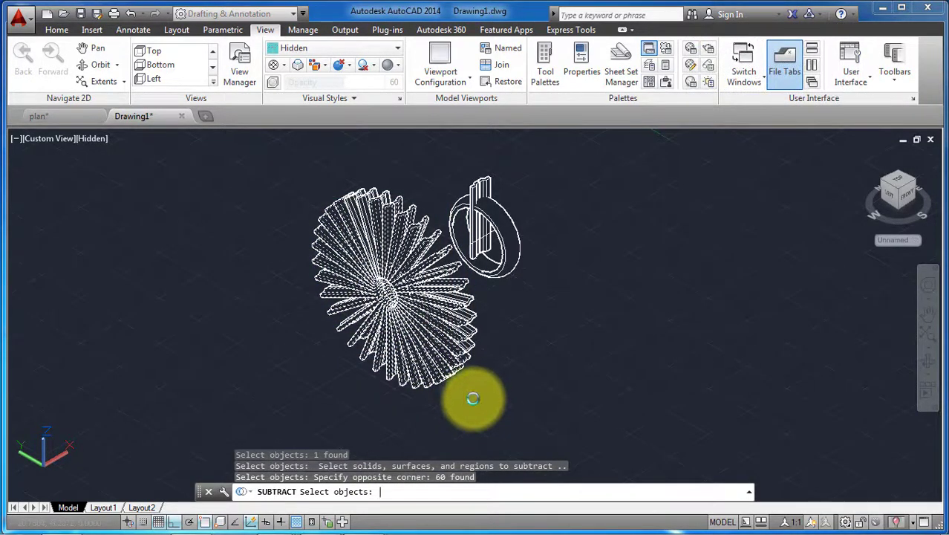
pyautogui.press('Return')
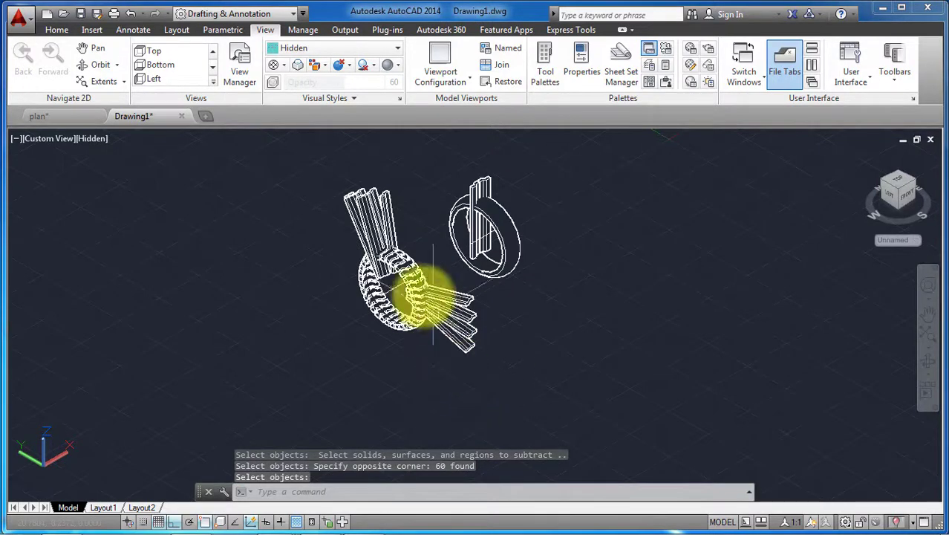
pyautogui.scroll(3, 415, 286)
pyautogui.scroll(3, 430, 289)
pyautogui.scroll(-2, 474, 325)
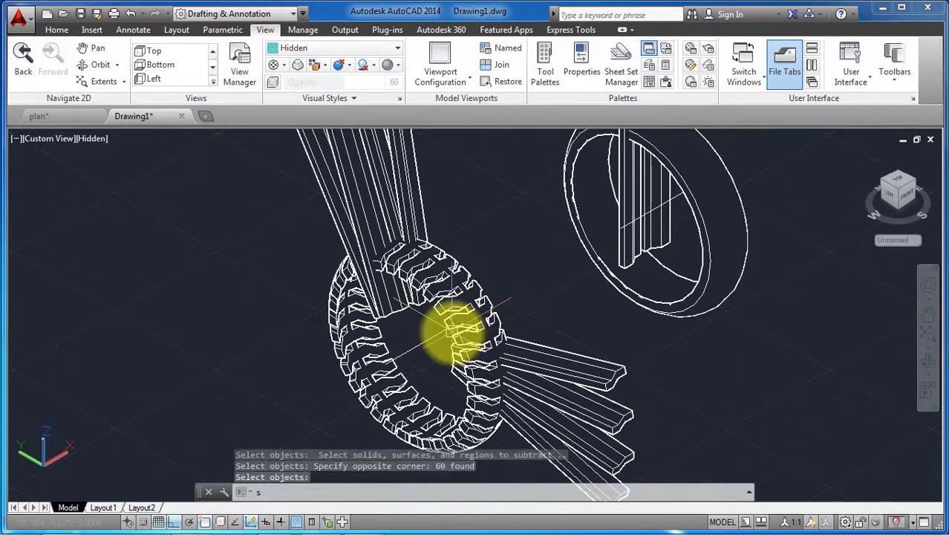
# Step: Subtract the upper and lower fins from the ring to carve tread grooves
pyautogui.write('su')
pyautogui.press('Return')
pyautogui.scroll(-2, 451, 323)
pyautogui.click(450, 316)
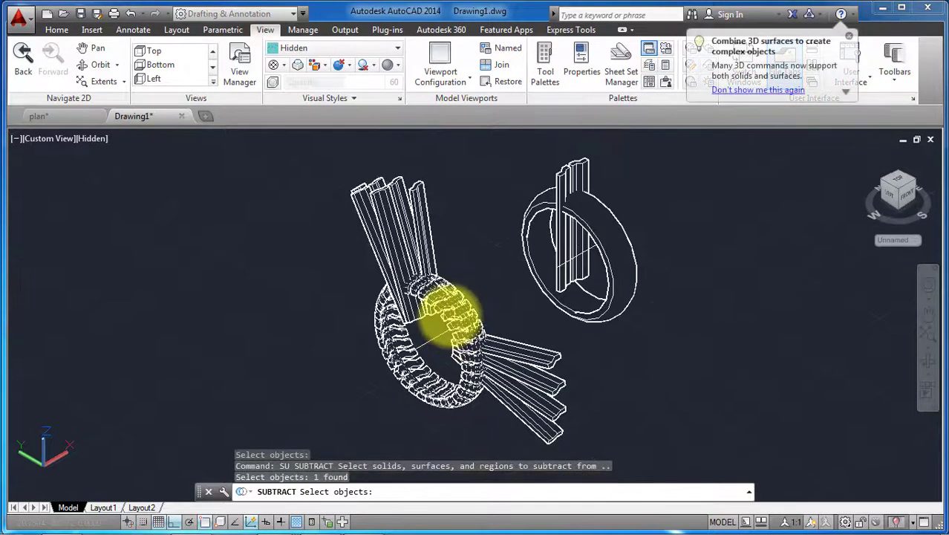
pyautogui.press('Return')
pyautogui.click(315, 168)
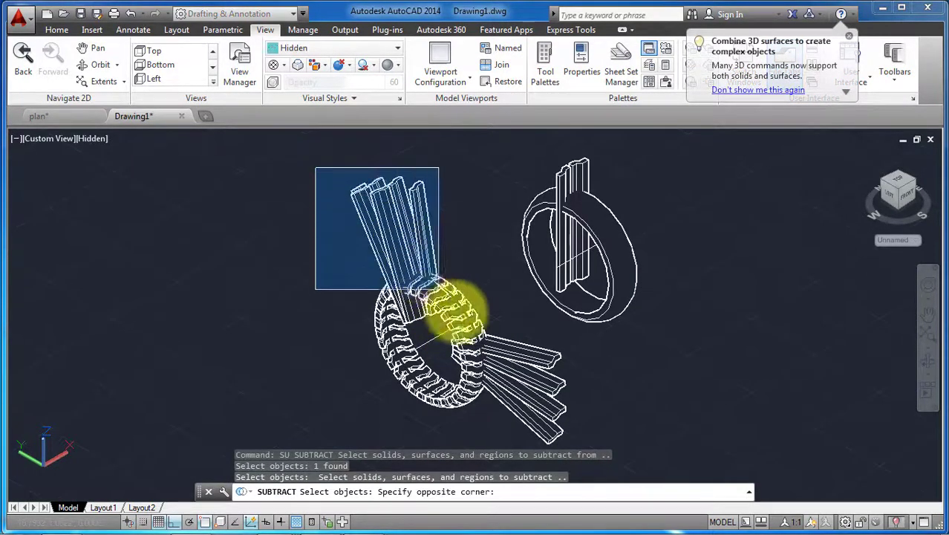
pyautogui.click(461, 349)
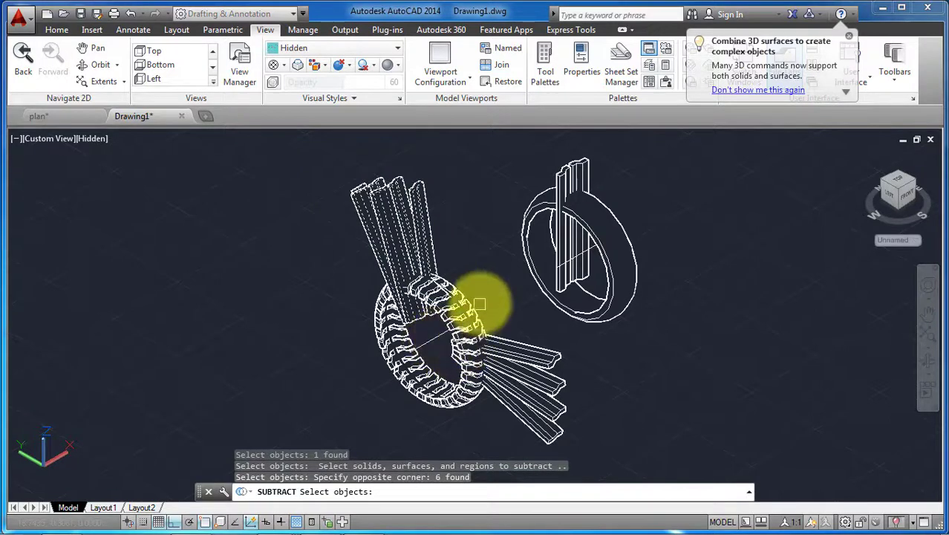
pyautogui.click(579, 340)
pyautogui.click(528, 437)
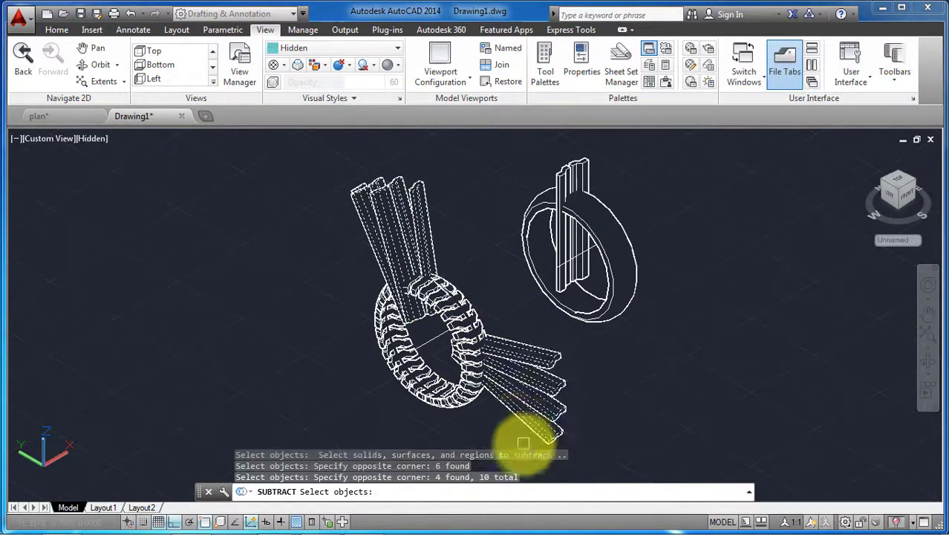
pyautogui.press('Return')
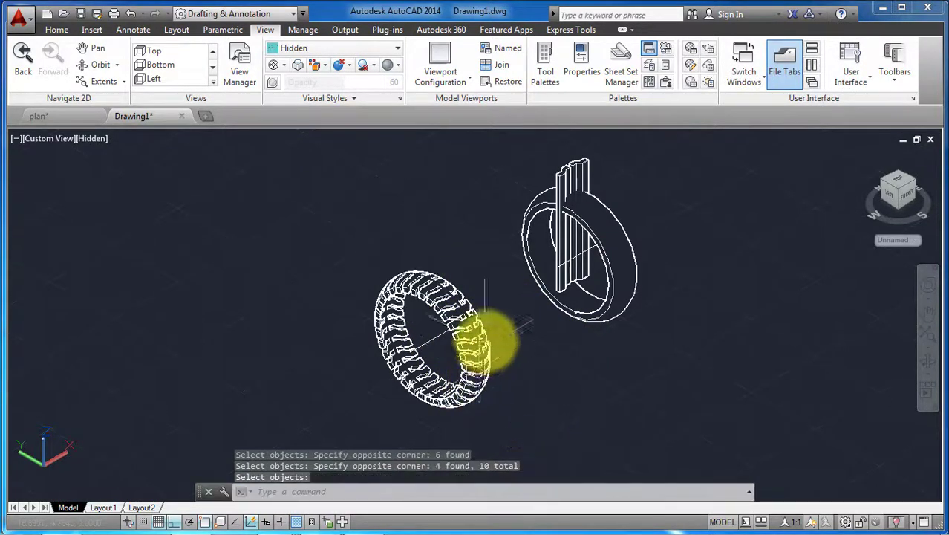
pyautogui.scroll(3, 475, 334)
pyautogui.scroll(3, 416, 331)
pyautogui.scroll(-3, 393, 363)
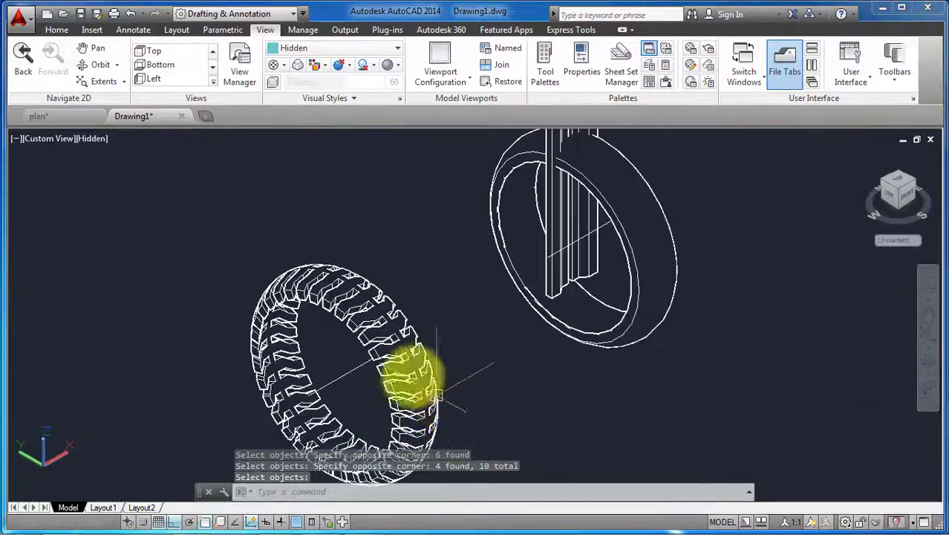
pyautogui.scroll(-1, 445, 327)
pyautogui.scroll(2, 522, 260)
pyautogui.scroll(-2, 522, 260)
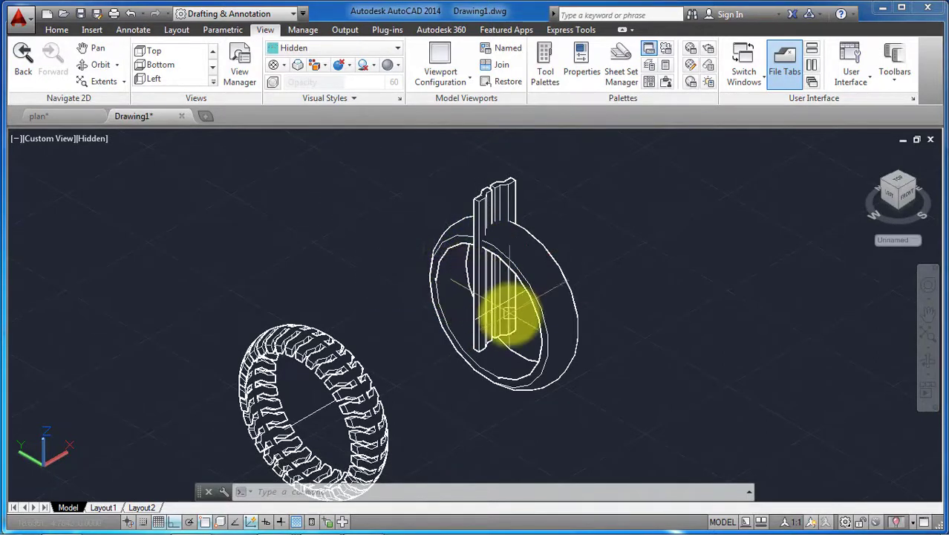
# Step: Polar-array the two vertical bars 34 times around the second ring's axis with ARRAYPOLAR
pyautogui.write('a')
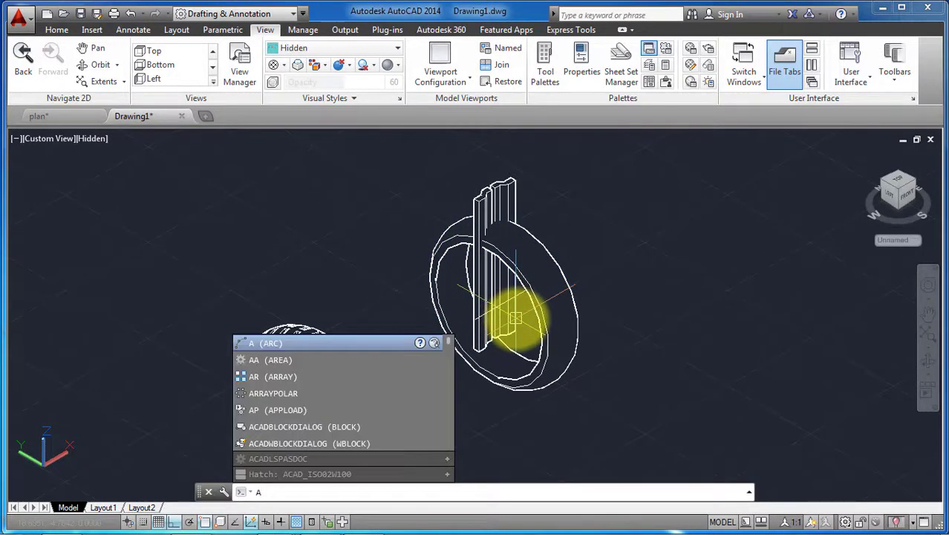
pyautogui.write('rr')
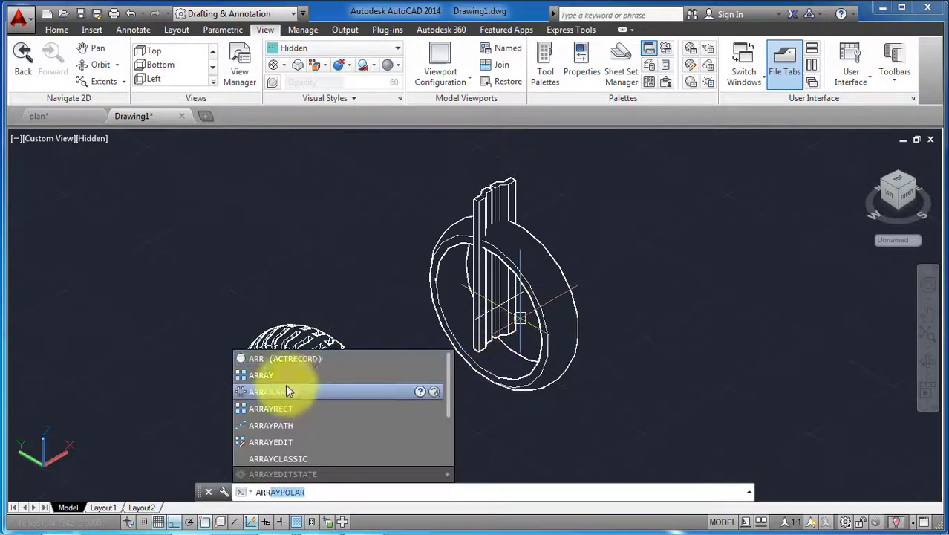
pyautogui.click(268, 391)
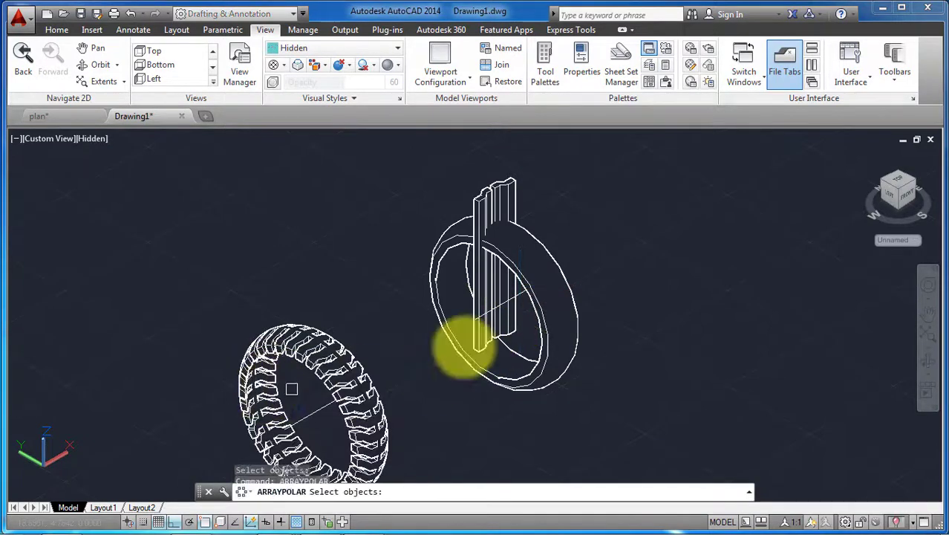
pyautogui.click(527, 181)
pyautogui.click(496, 333)
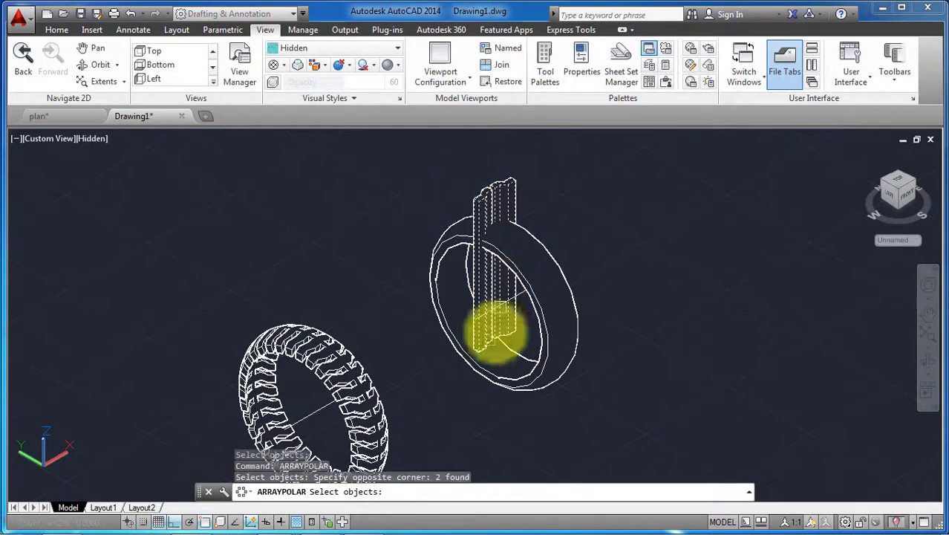
pyautogui.press('Return')
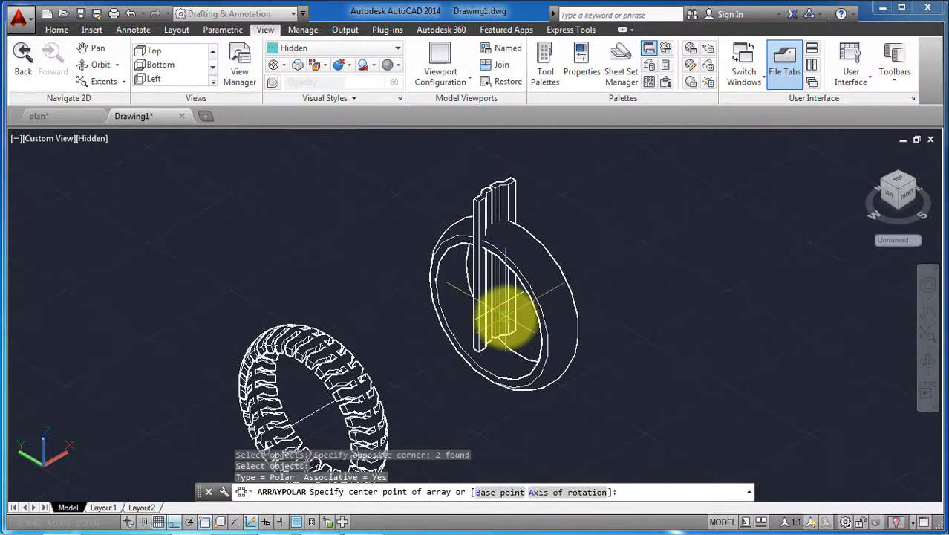
pyautogui.click(572, 492)
pyautogui.click(519, 298)
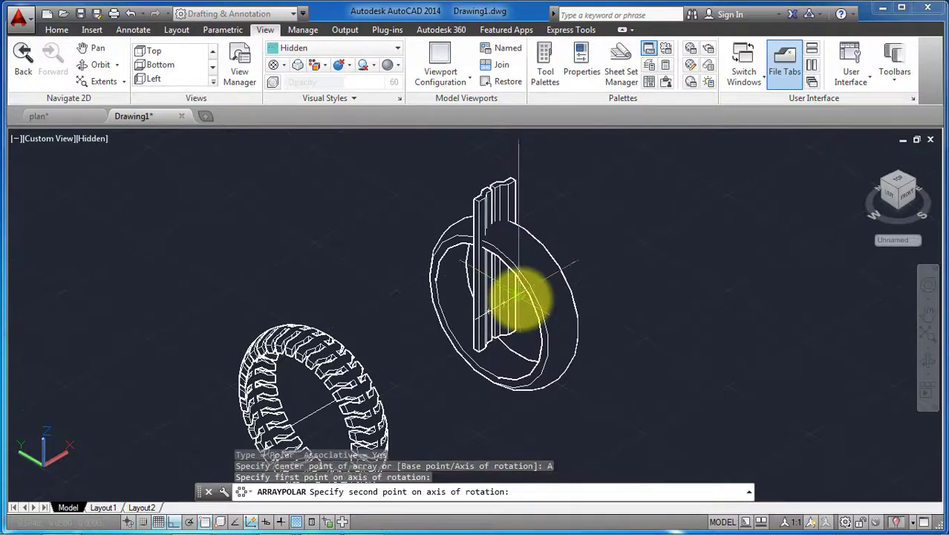
pyautogui.click(501, 308)
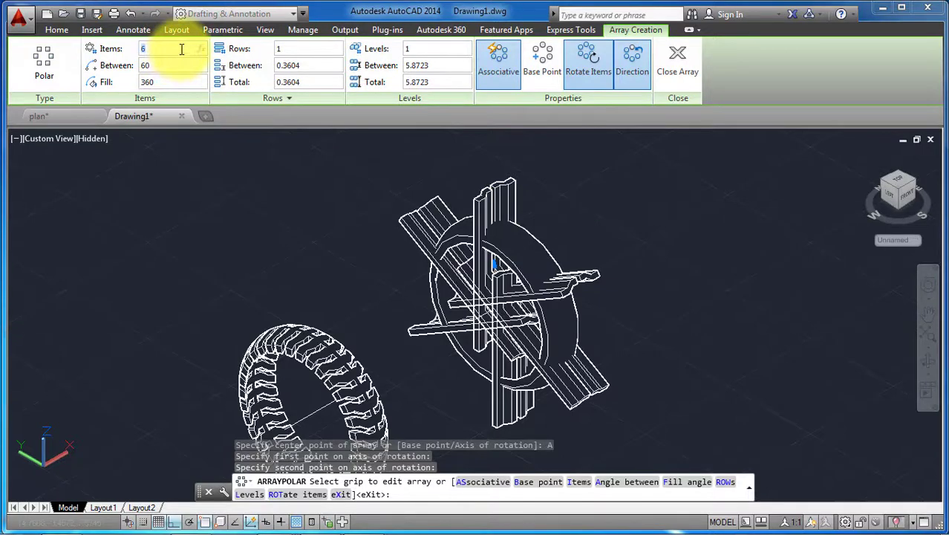
pyautogui.write('34')
pyautogui.press('Return')
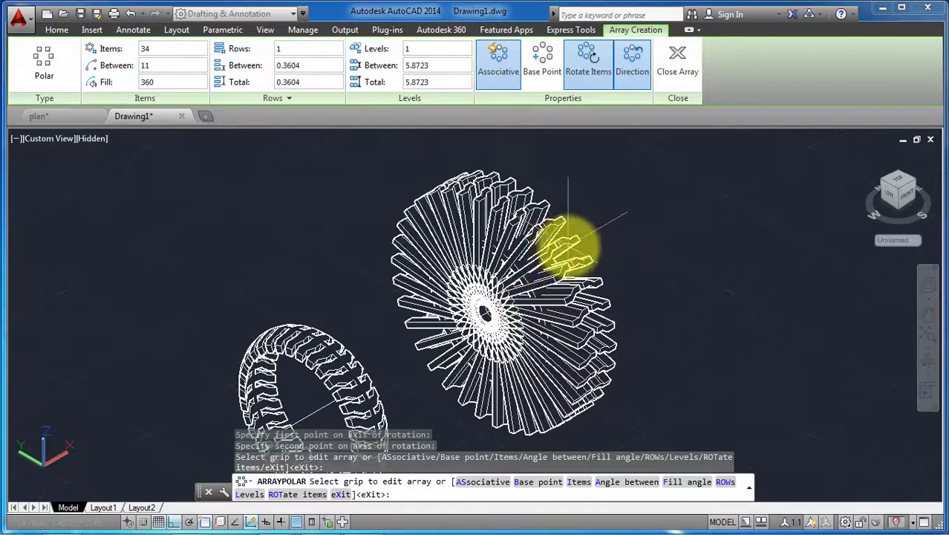
pyautogui.click(672, 65)
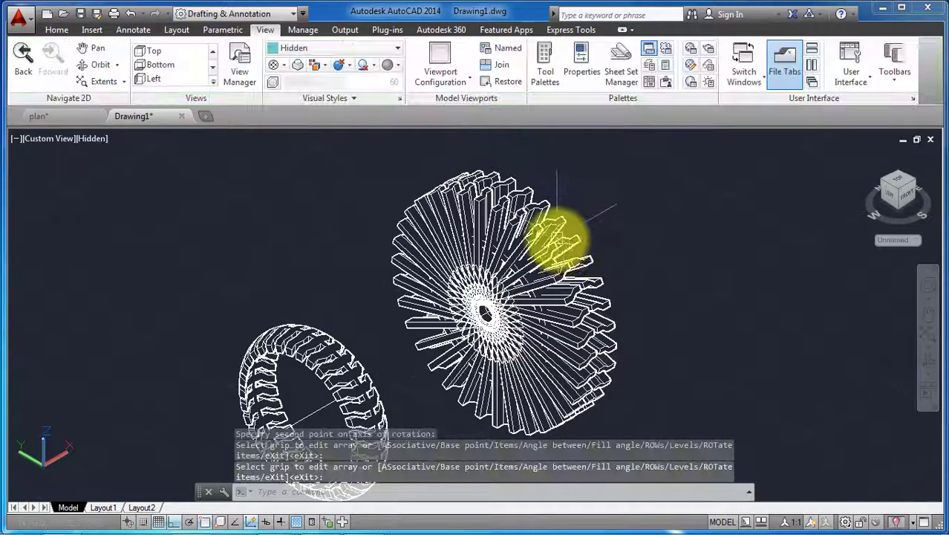
# Step: Explode the circular bar array into separate bars
pyautogui.click(553, 245)
pyautogui.write('x')
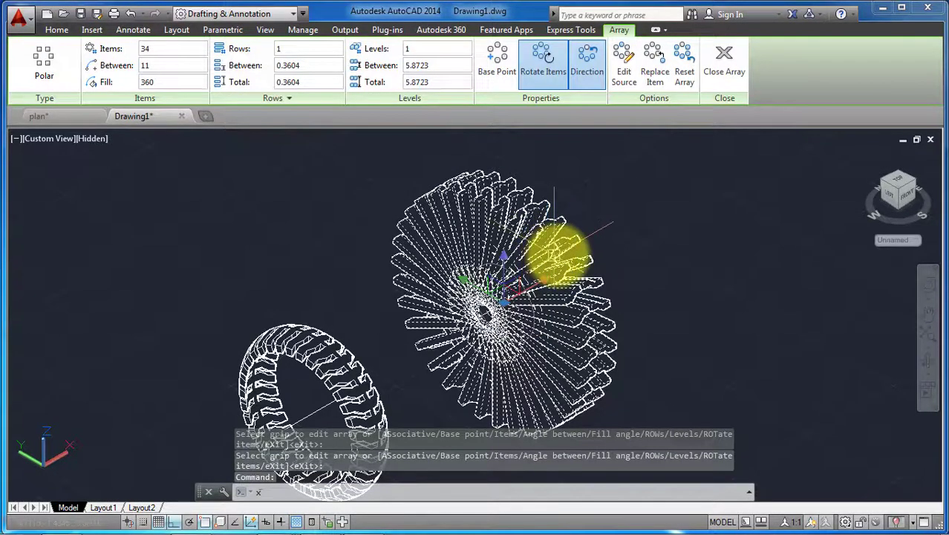
pyautogui.press('Return')
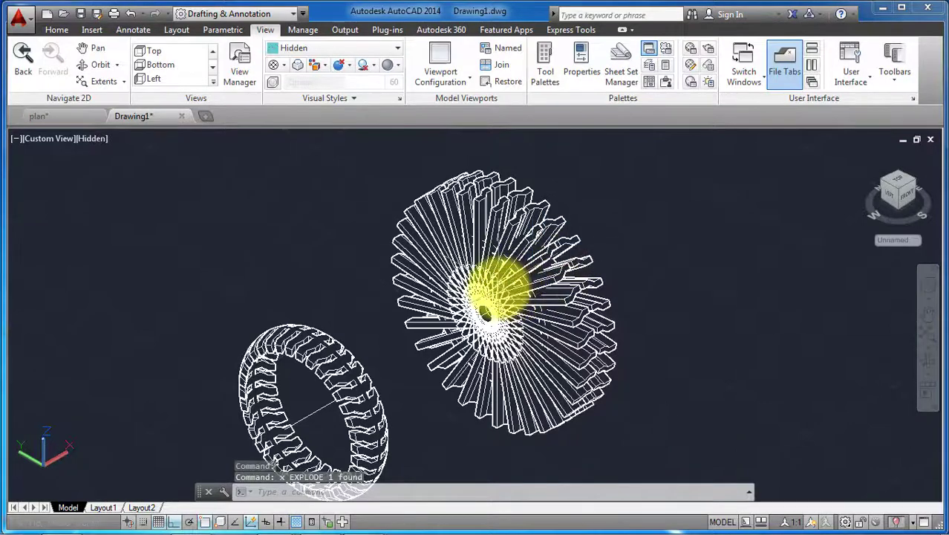
# Step: Subtract all 70 bars from the second ring to cut its tread grooves
pyautogui.write('su')
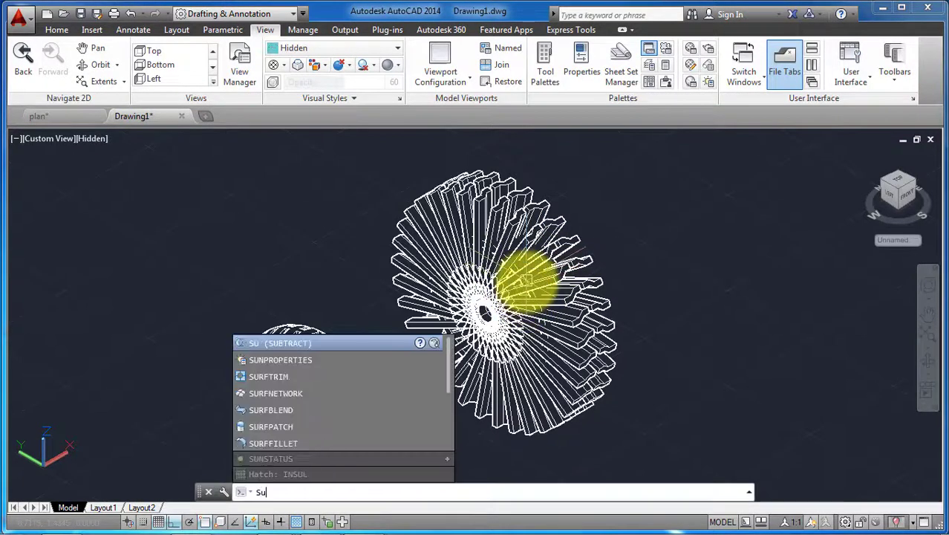
pyautogui.press('Return')
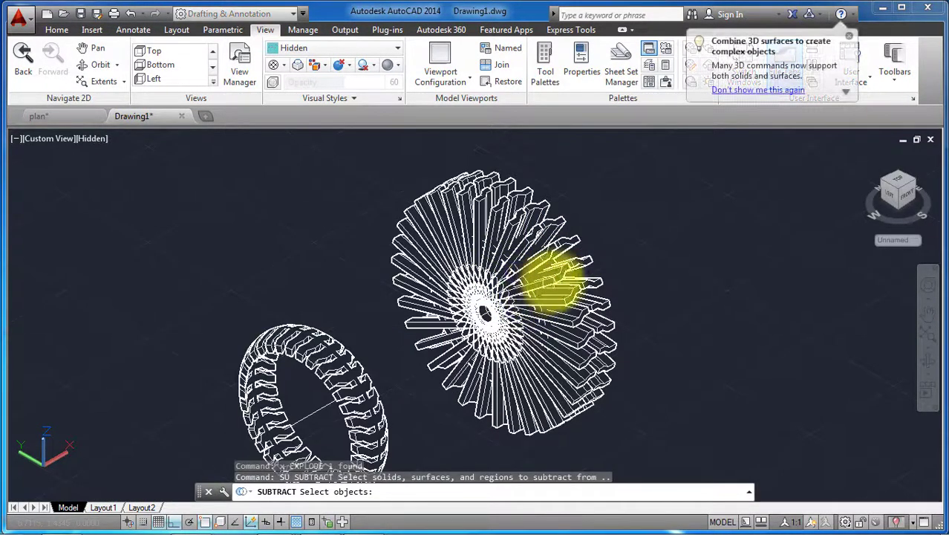
pyautogui.scroll(2, 542, 281)
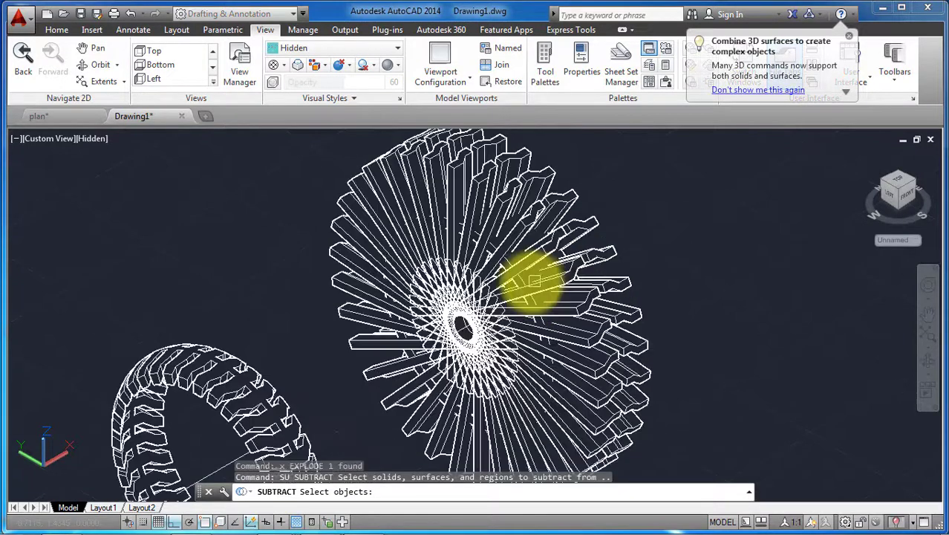
pyautogui.scroll(2, 527, 283)
pyautogui.click(516, 281)
pyautogui.scroll(-2, 519, 280)
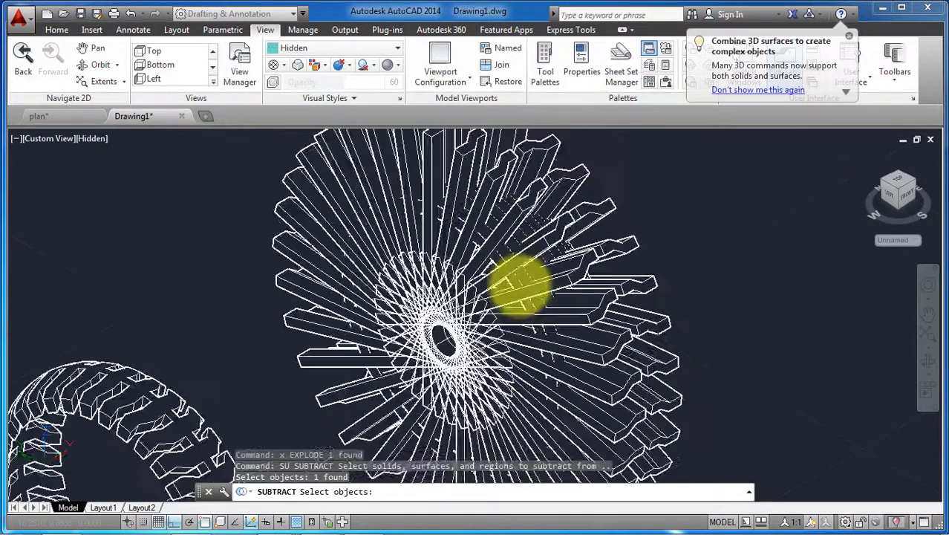
pyautogui.scroll(-2, 531, 284)
pyautogui.press('Return')
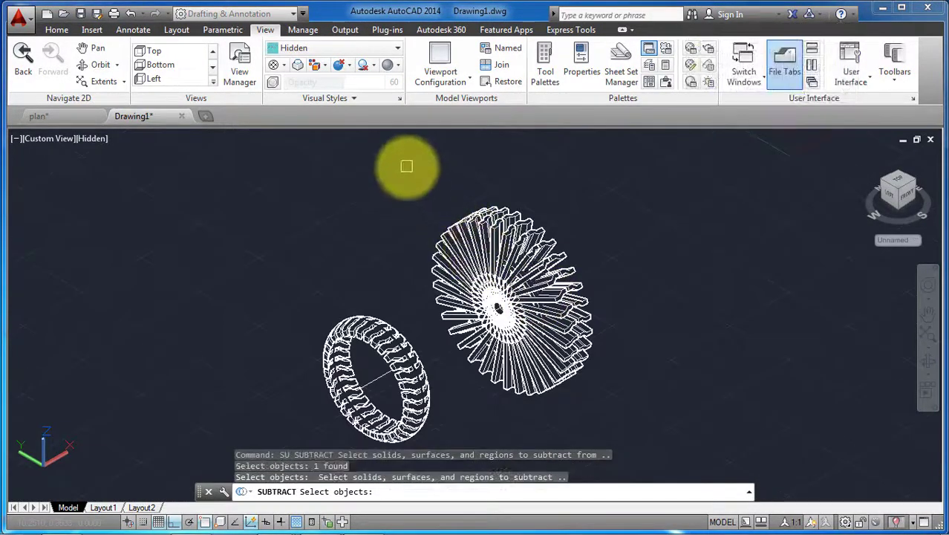
pyautogui.click(407, 166)
pyautogui.click(680, 414)
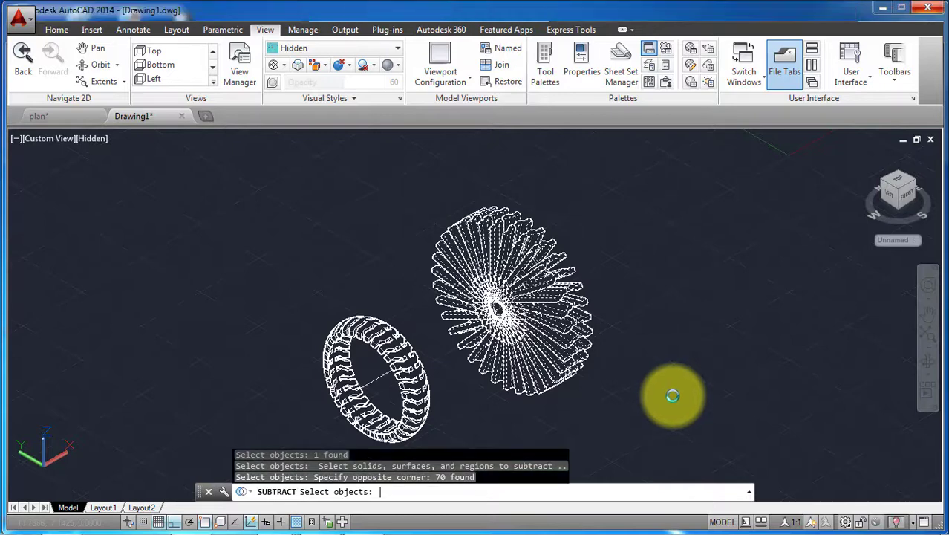
pyautogui.press('Return')
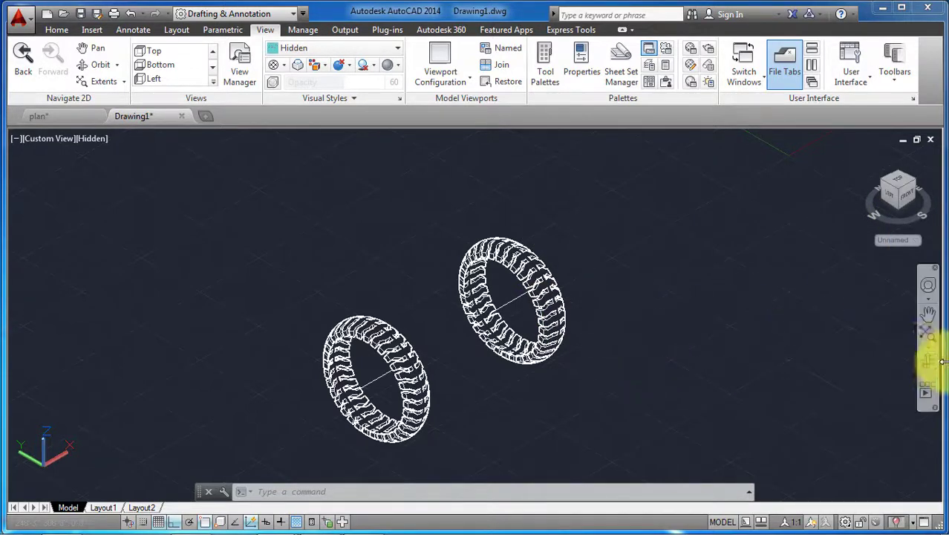
# Step: Orbit, switch to 2D Wireframe, and view both grooved tires from the Top
pyautogui.click(925, 364)
pyautogui.moveTo(678, 293)
pyautogui.mouseDown()
pyautogui.moveTo(596, 307)
pyautogui.moveTo(603, 222)
pyautogui.moveTo(599, 328)
pyautogui.moveTo(690, 308)
pyautogui.moveTo(682, 297)
pyautogui.moveTo(635, 311)
pyautogui.mouseUp()
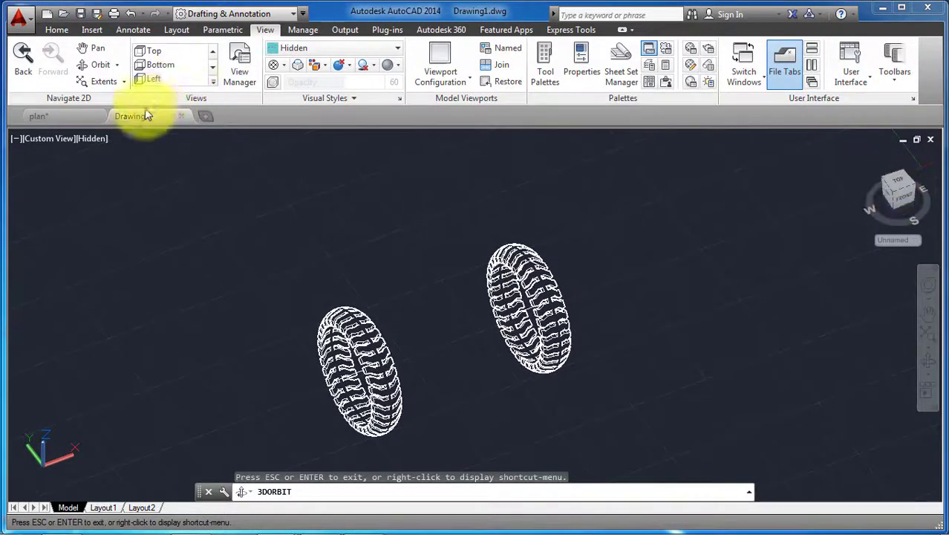
pyautogui.click(293, 82)
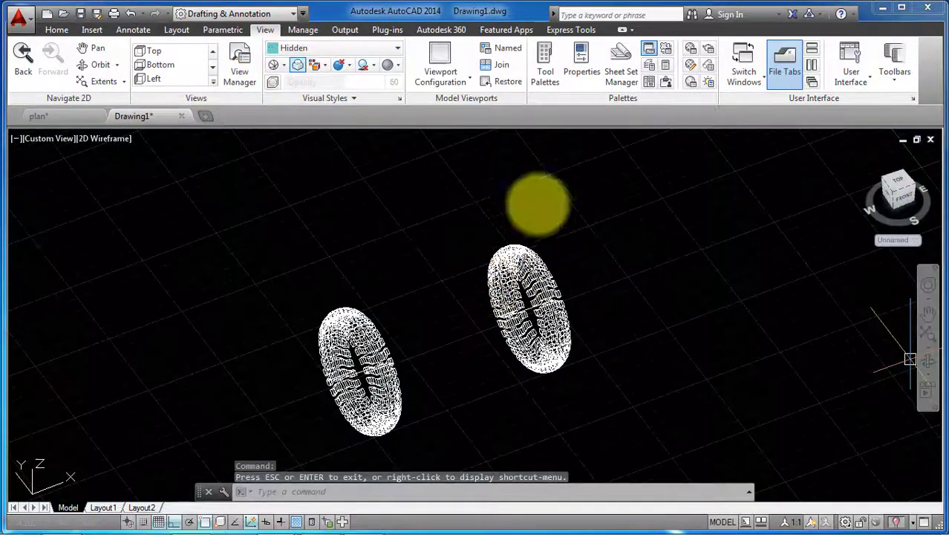
pyautogui.click(892, 184)
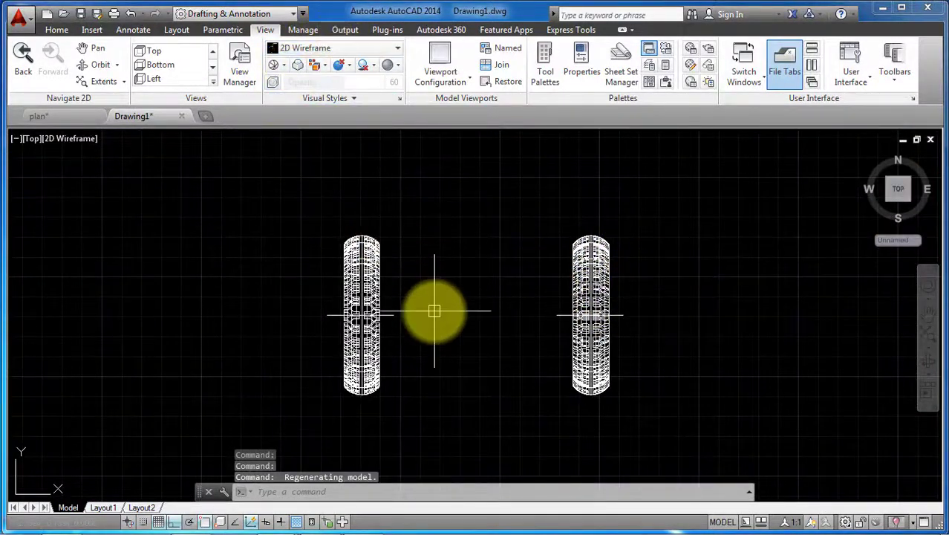
pyautogui.scroll(4, 434, 310)
pyautogui.scroll(-2, 367, 303)
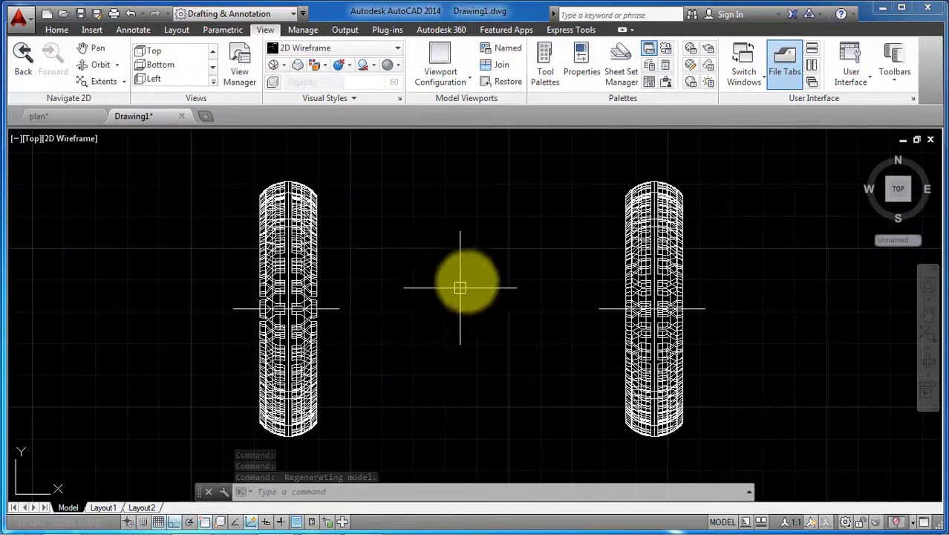
# Step: End object isolation so all objects are visible again
pyautogui.click(896, 522)
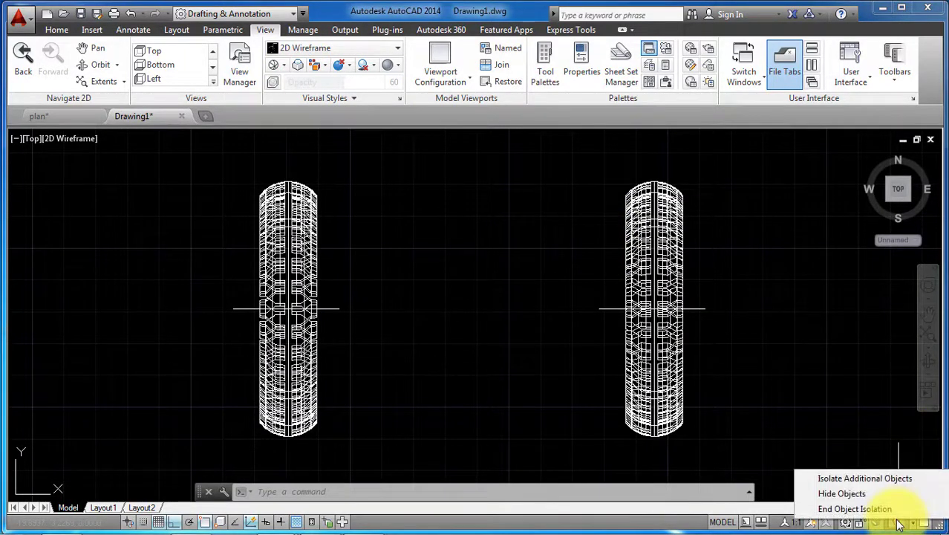
pyautogui.click(844, 509)
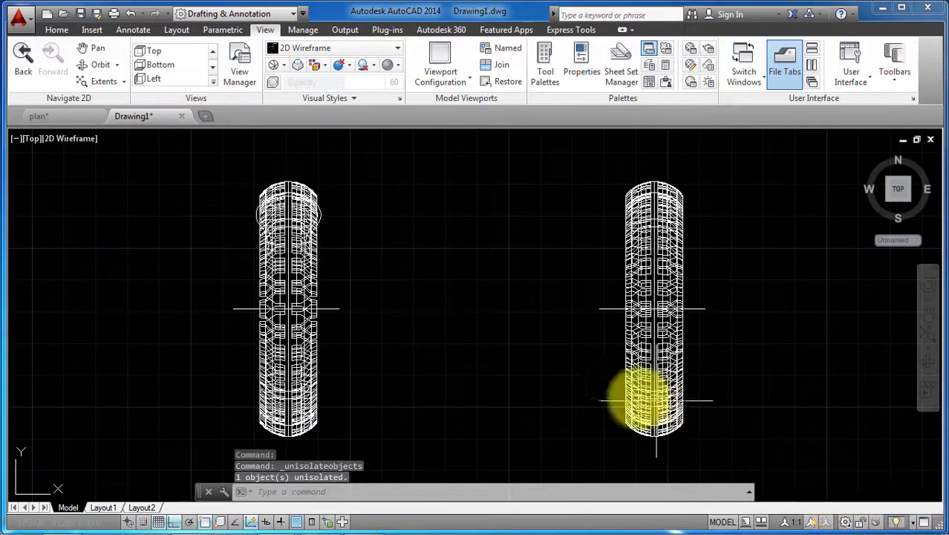
pyautogui.scroll(2, 254, 201)
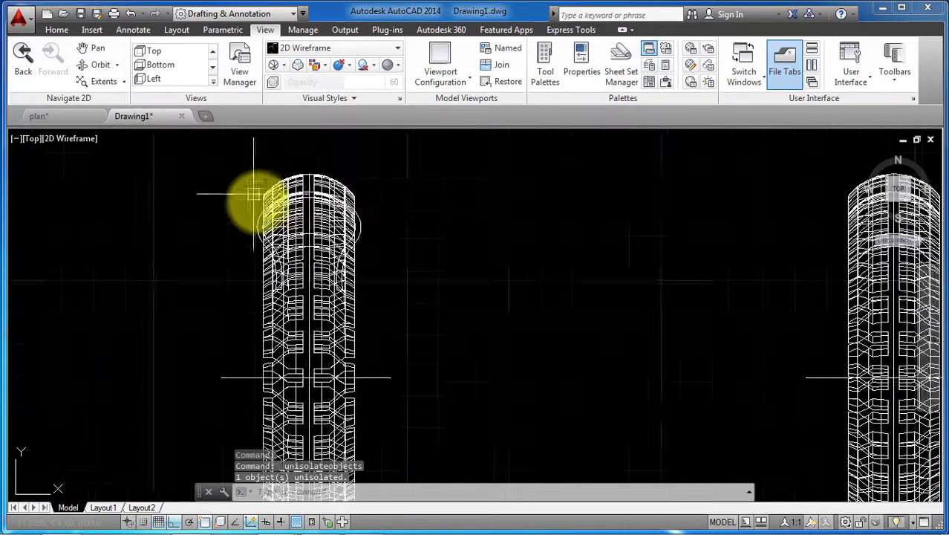
pyautogui.scroll(3, 265, 223)
pyautogui.scroll(3, 241, 251)
# Step: Copy the left tire's tread profile curve from its axis to the right tire's axis
pyautogui.click(241, 251)
pyautogui.scroll(-2, 476, 296)
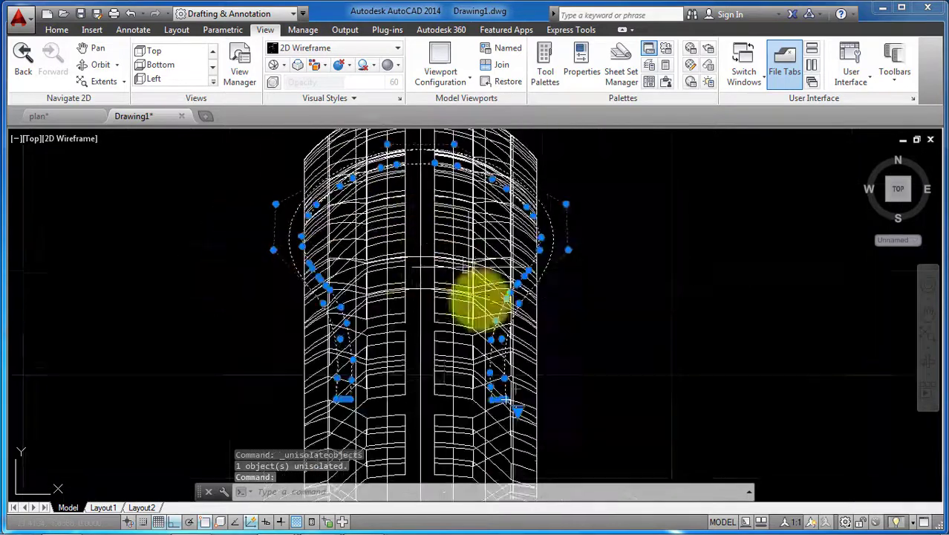
pyautogui.scroll(-4, 493, 318)
pyautogui.scroll(-2, 453, 338)
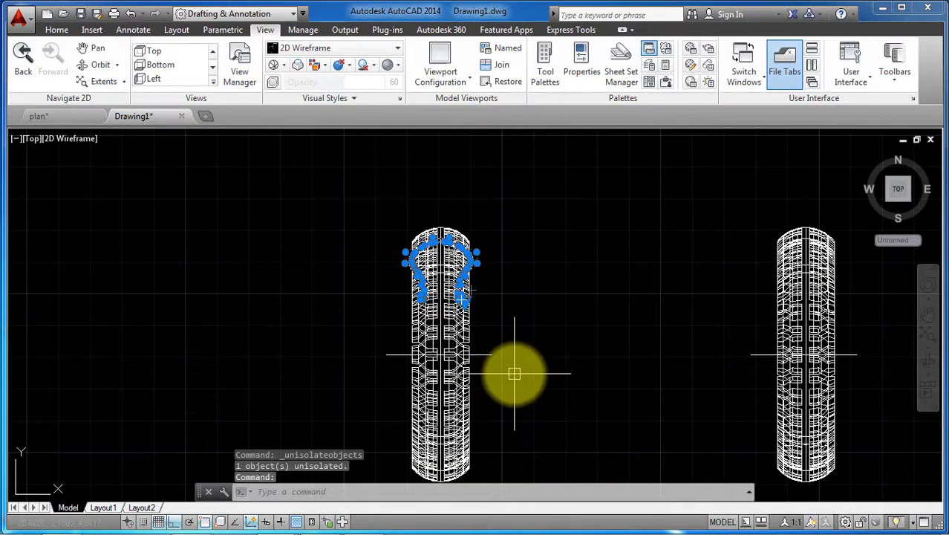
pyautogui.write('co')
pyautogui.press('Return')
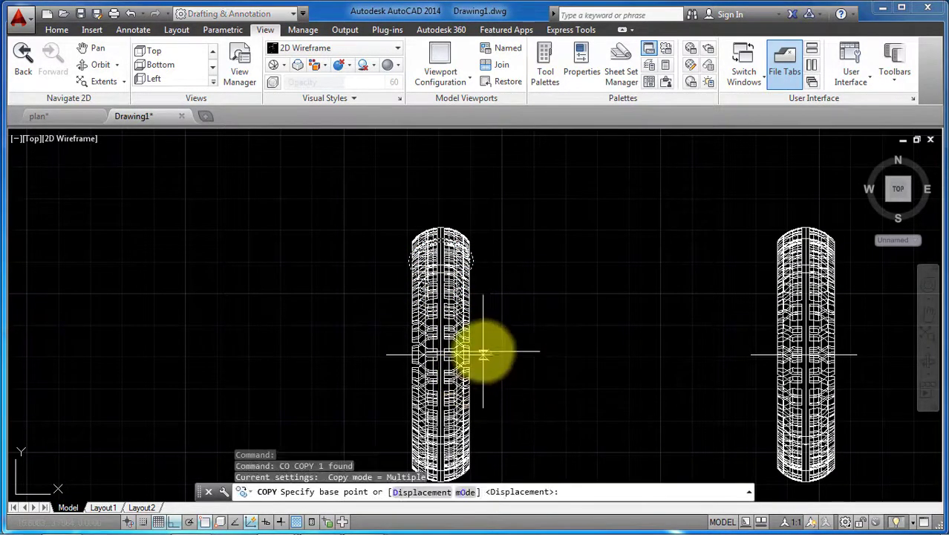
pyautogui.click(491, 355)
pyautogui.scroll(-1, 491, 355)
pyautogui.scroll(2, 719, 349)
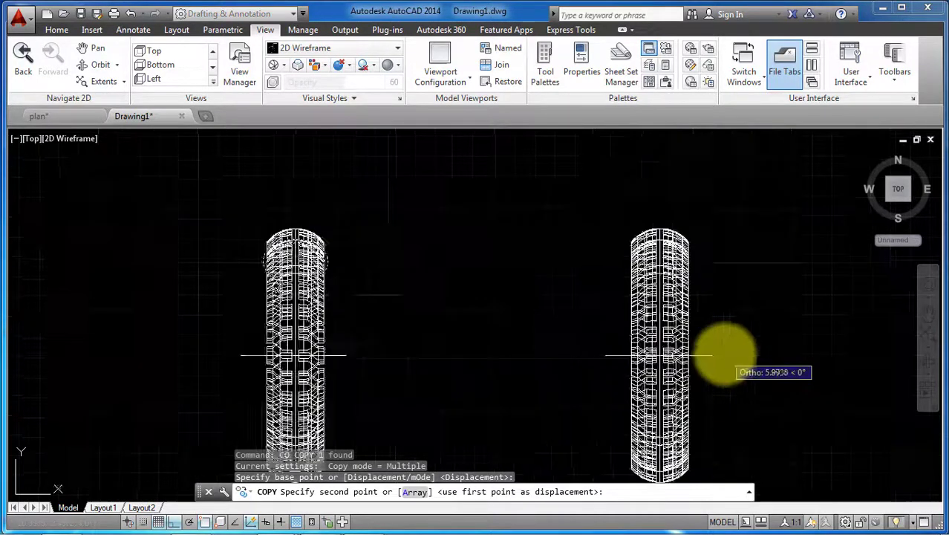
pyautogui.scroll(2, 709, 355)
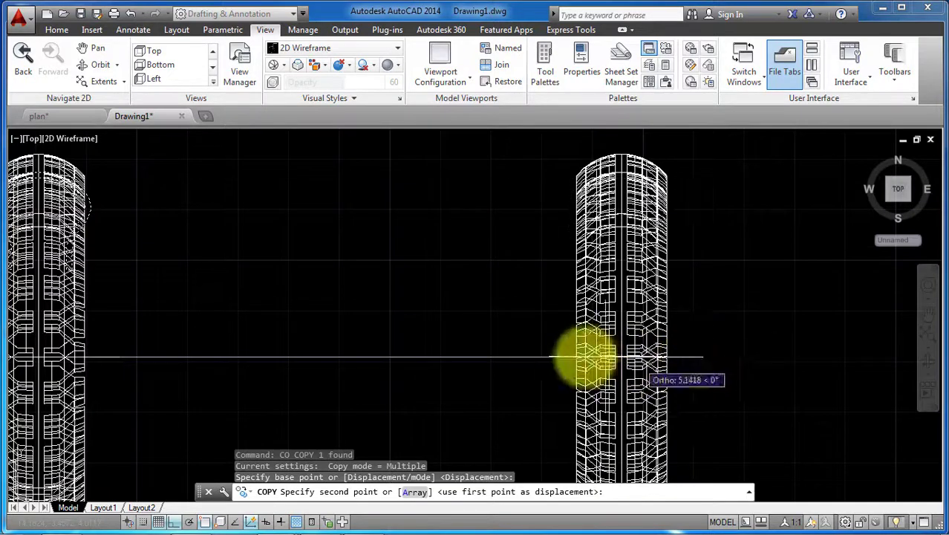
pyautogui.click(703, 357)
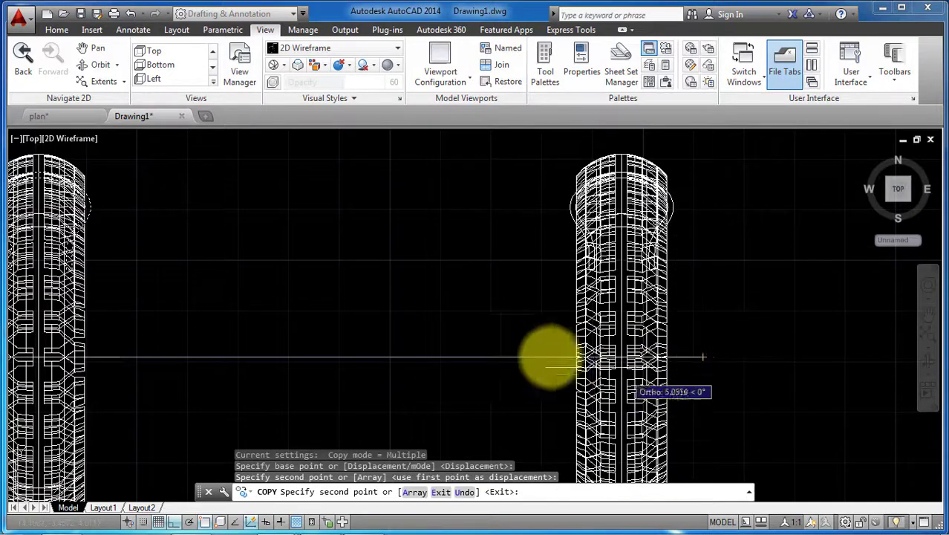
pyautogui.press('Return')
pyautogui.scroll(-2, 589, 253)
pyautogui.scroll(1, 451, 253)
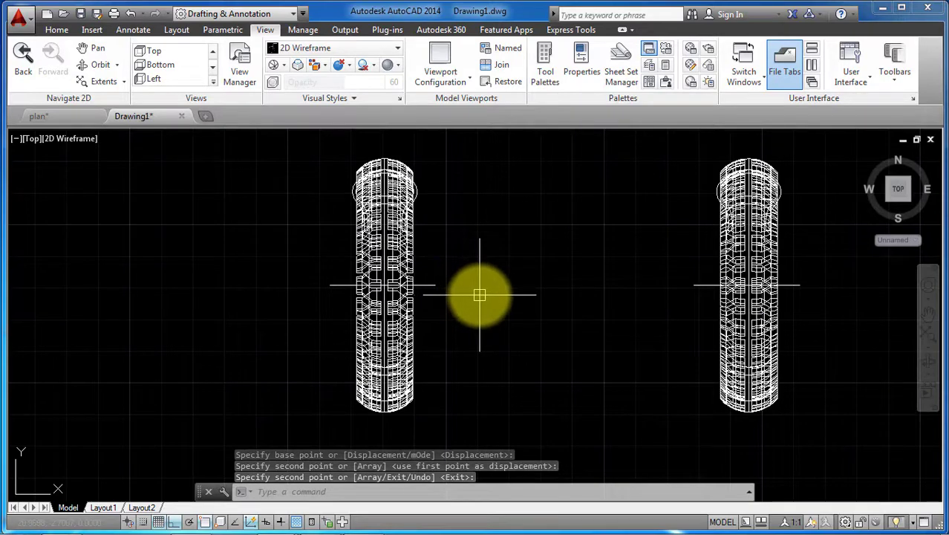
# Step: Revolve the left tire's tread profile a full 360° around its centre line
pyautogui.write('re')
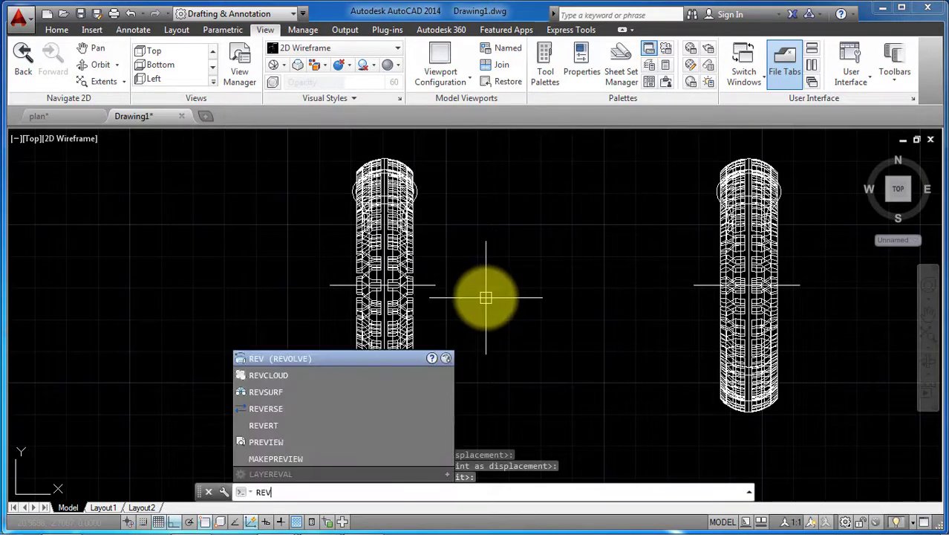
pyautogui.press('Return')
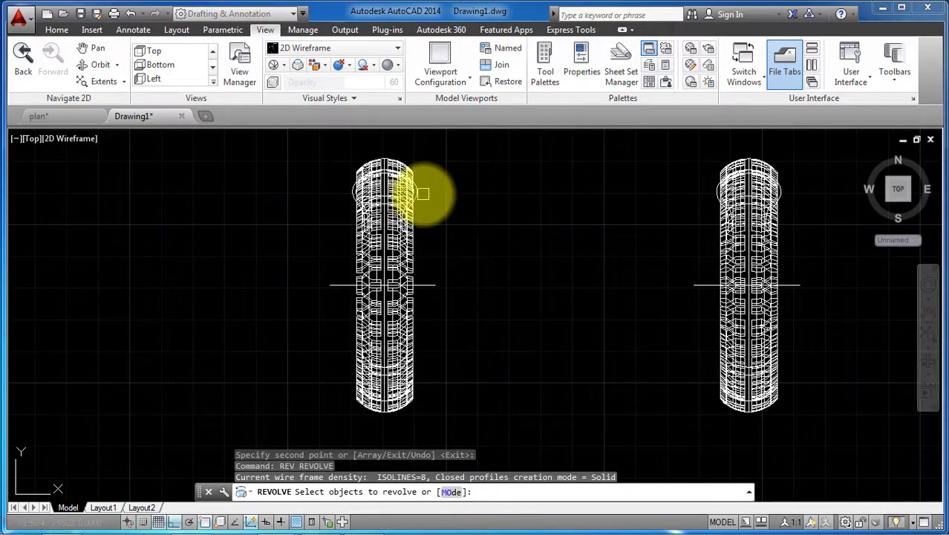
pyautogui.click(418, 193)
pyautogui.press('Return')
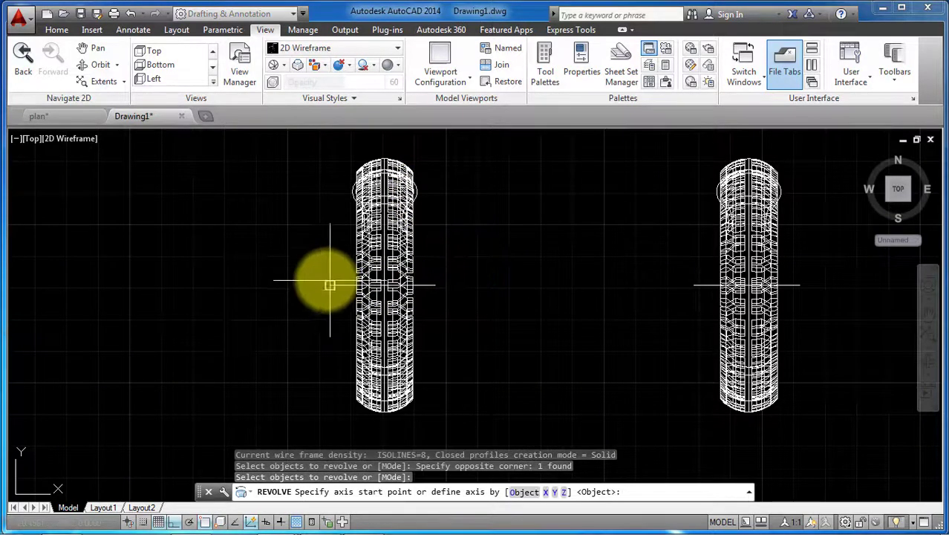
pyautogui.click(330, 285)
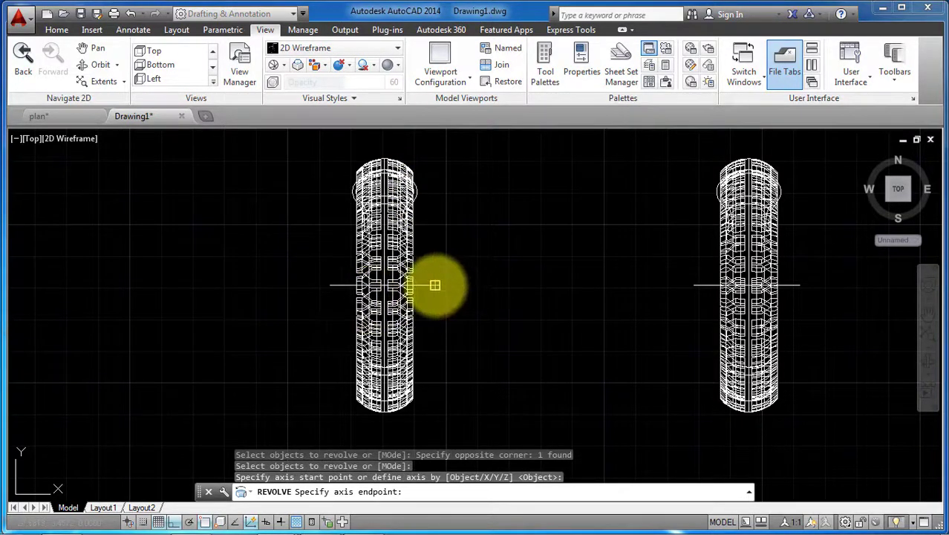
pyautogui.click(434, 284)
pyautogui.press('Return')
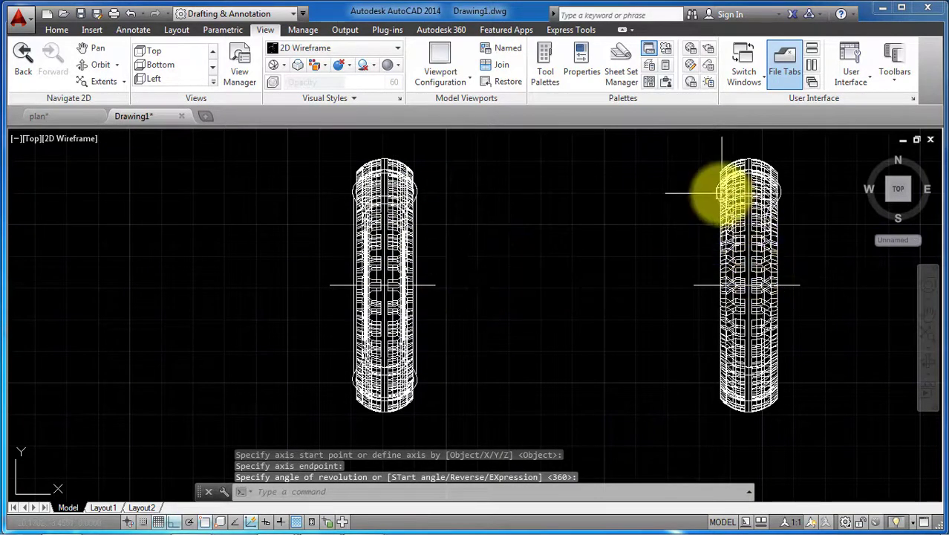
# Step: Revolve the right tire's tread profile around its centre-line axis
pyautogui.press('Return')
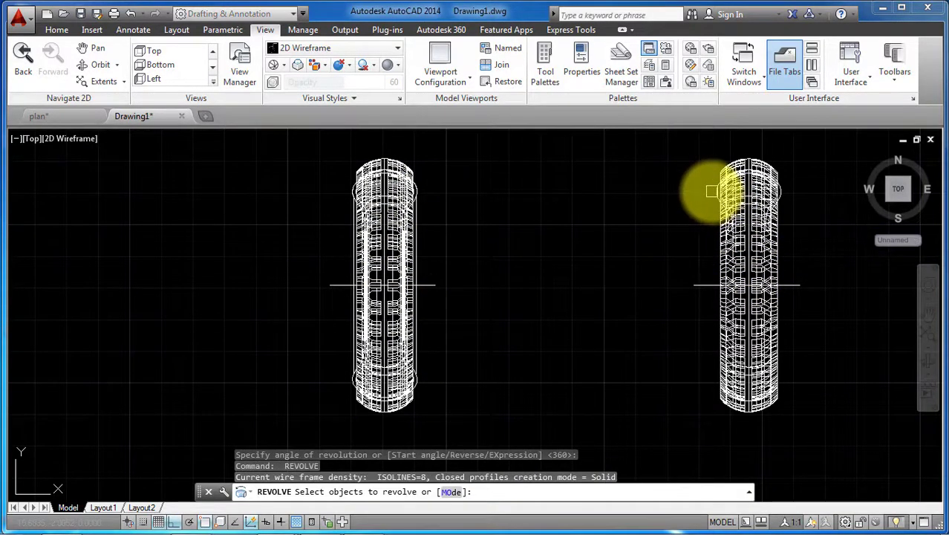
pyautogui.click(712, 191)
pyautogui.press('Return')
pyautogui.click(694, 284)
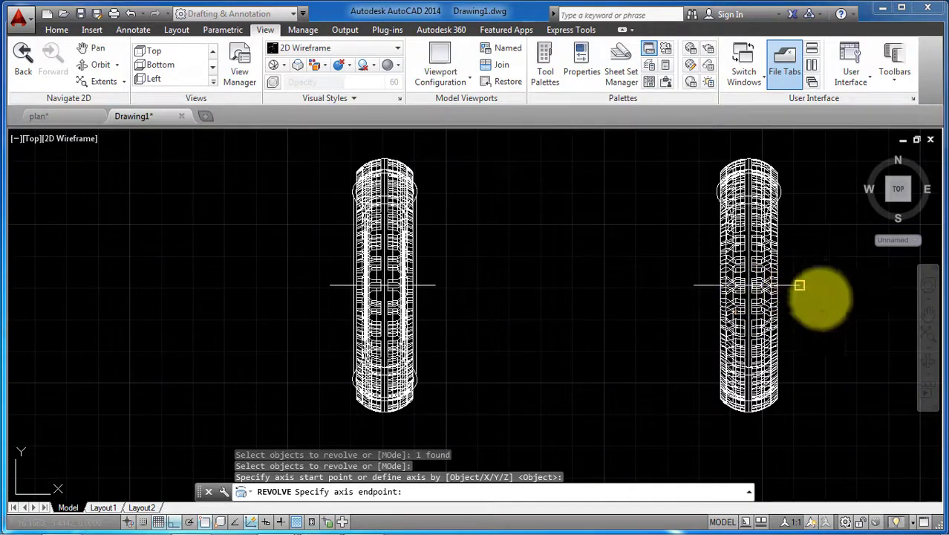
pyautogui.click(799, 285)
# Step: Complete the right tire's 360° revolution, orbit to an angled 3D view, and apply Realistic style
pyautogui.press('Return')
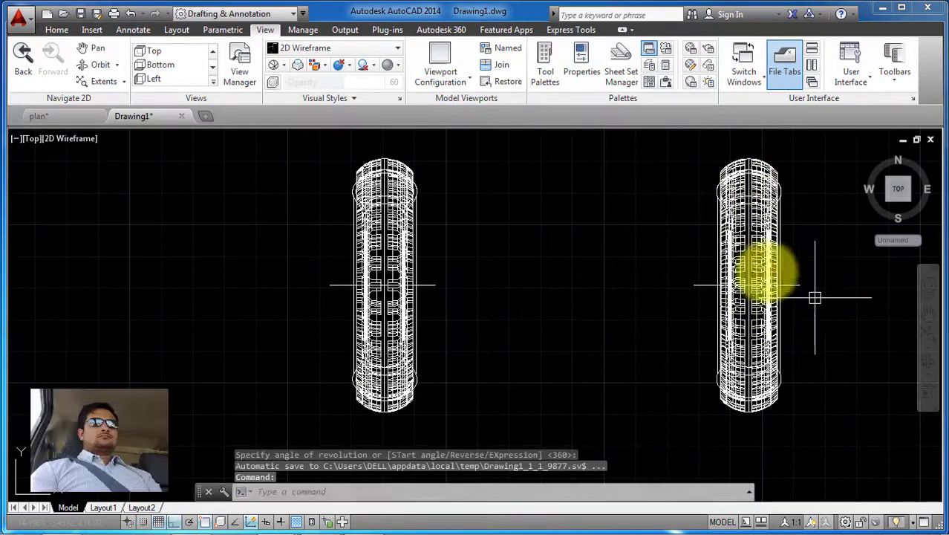
pyautogui.moveTo(854, 162); pyautogui.dragTo(820, 218)
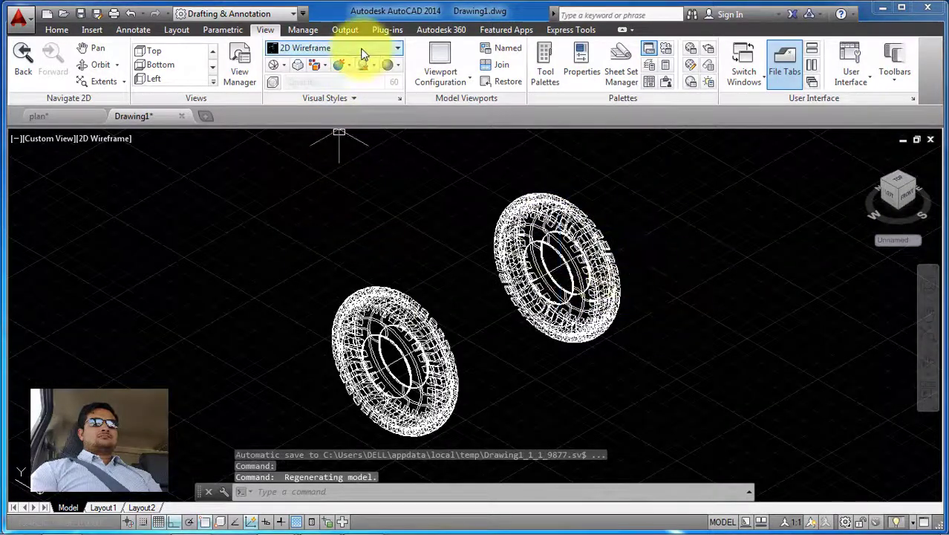
pyautogui.click(365, 50)
pyautogui.click(549, 190)
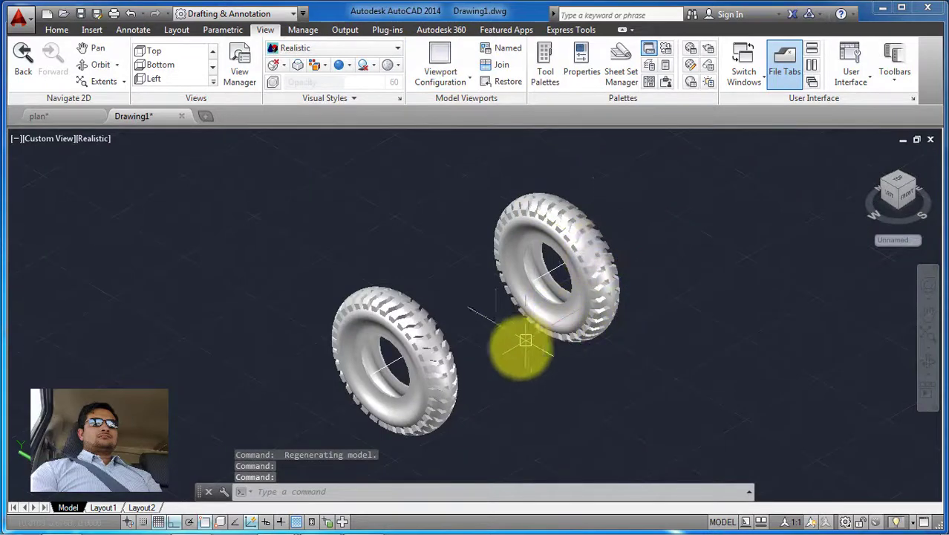
pyautogui.scroll(3, 440, 364)
pyautogui.scroll(1, 438, 339)
pyautogui.scroll(-2, 442, 356)
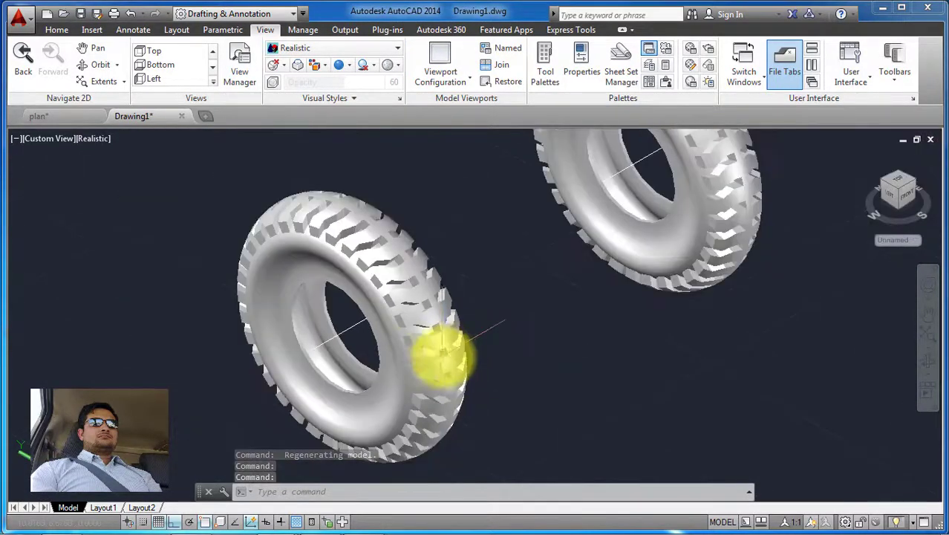
pyautogui.scroll(-3, 442, 357)
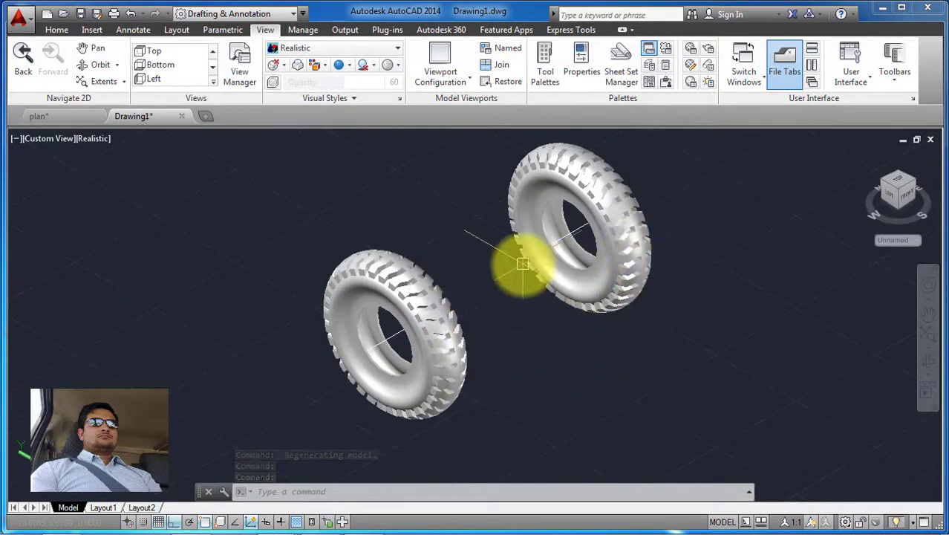
pyautogui.click(599, 202)
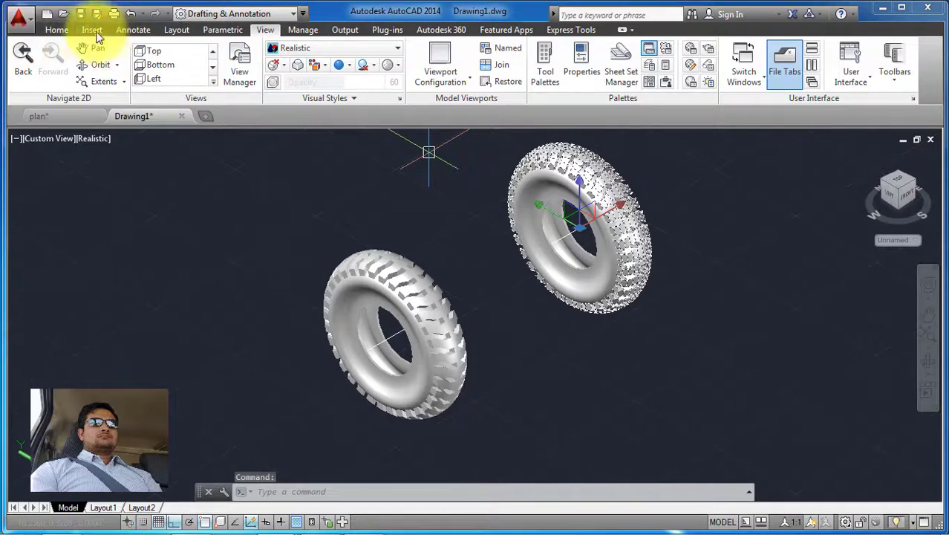
# Step: Give the right tire's grooved tread colour index 250, a dark grey
pyautogui.click(61, 30)
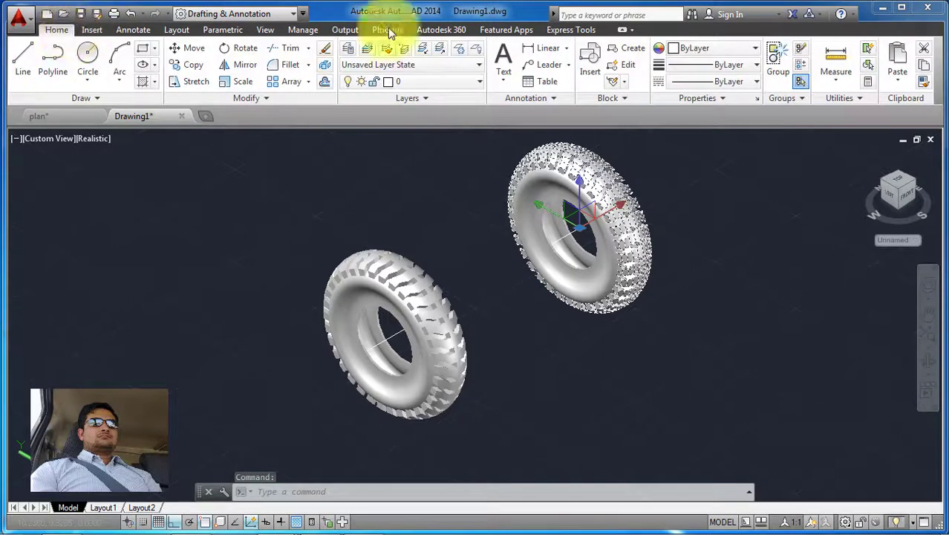
pyautogui.click(732, 49)
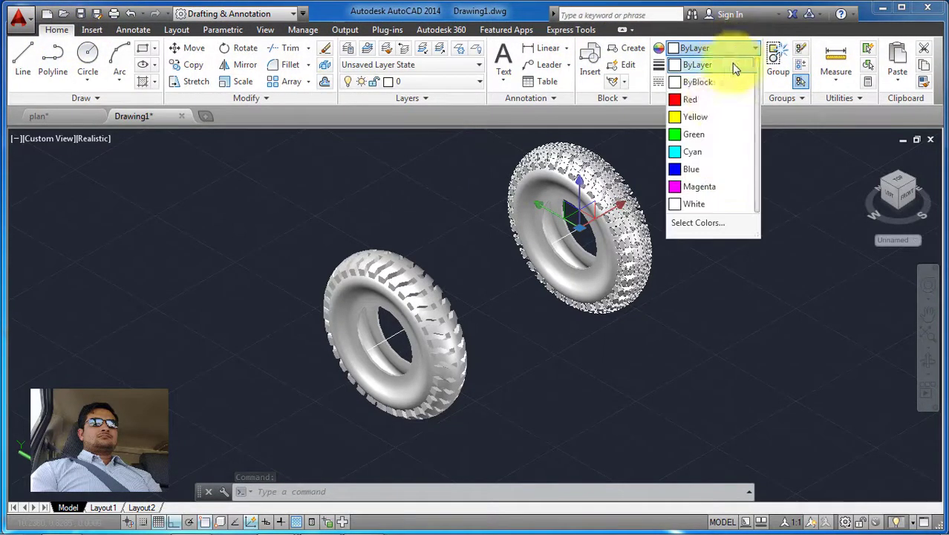
pyautogui.click(695, 222)
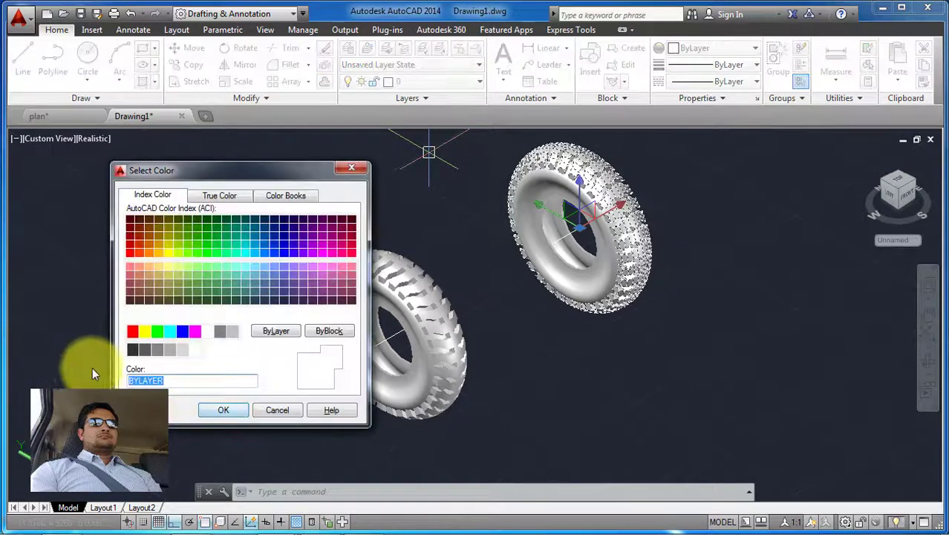
pyautogui.click(132, 352)
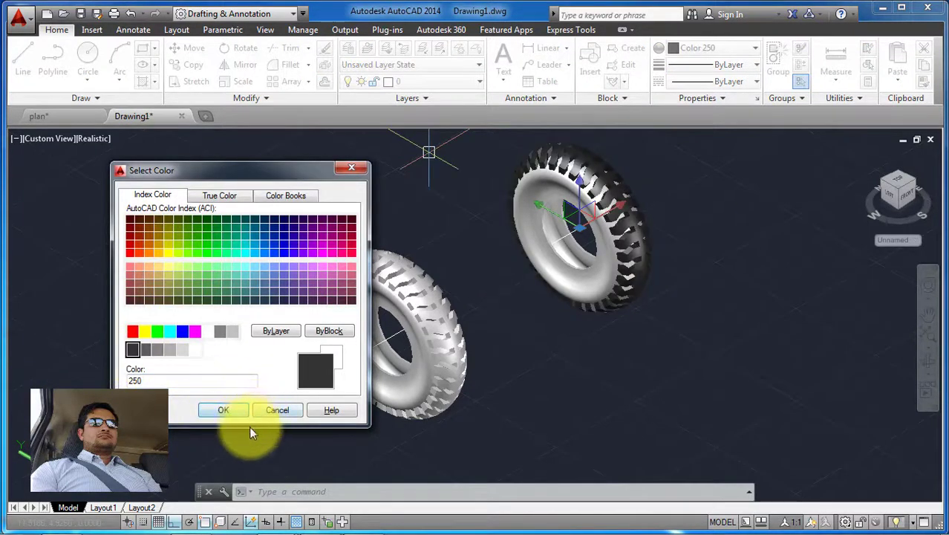
pyautogui.click(223, 411)
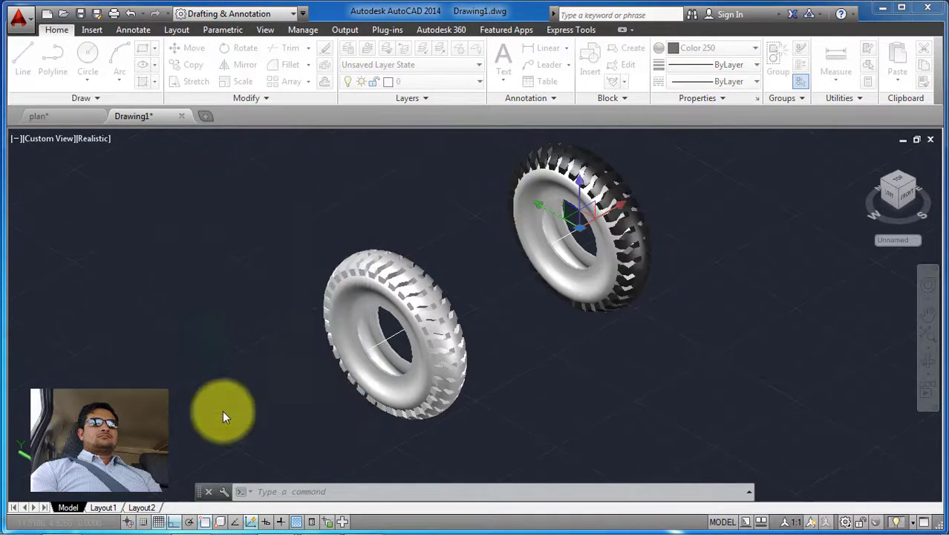
pyautogui.scroll(3, 601, 190)
pyautogui.scroll(1, 587, 212)
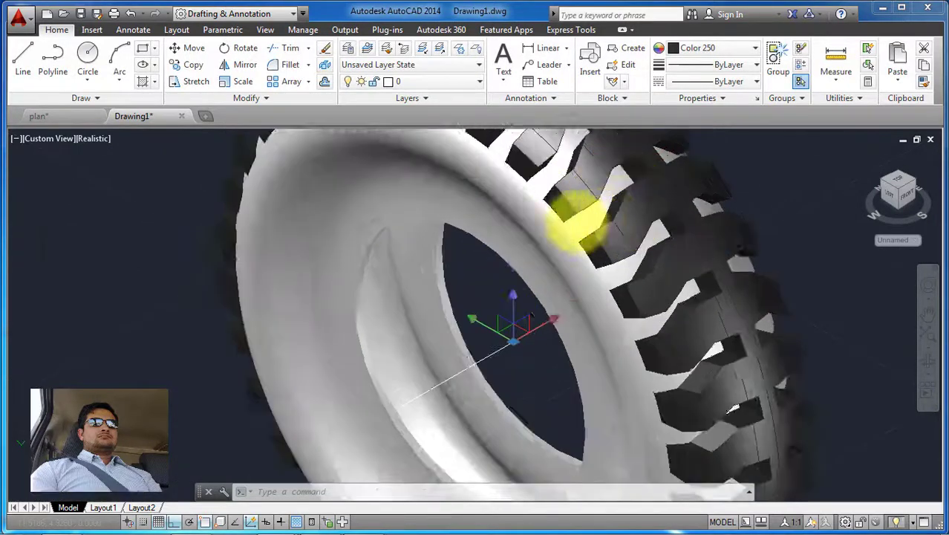
pyautogui.scroll(-1, 520, 256)
pyautogui.click(459, 359)
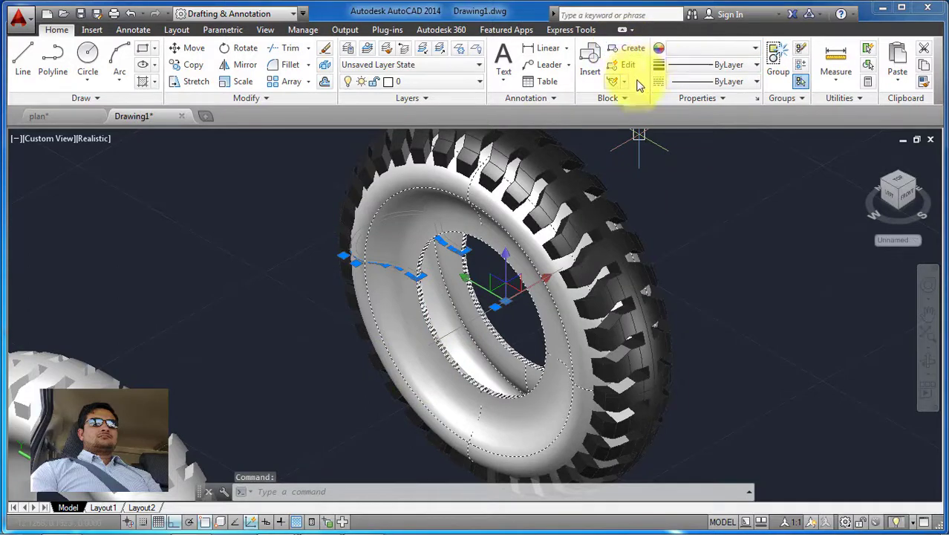
pyautogui.scroll(-3, 592, 286)
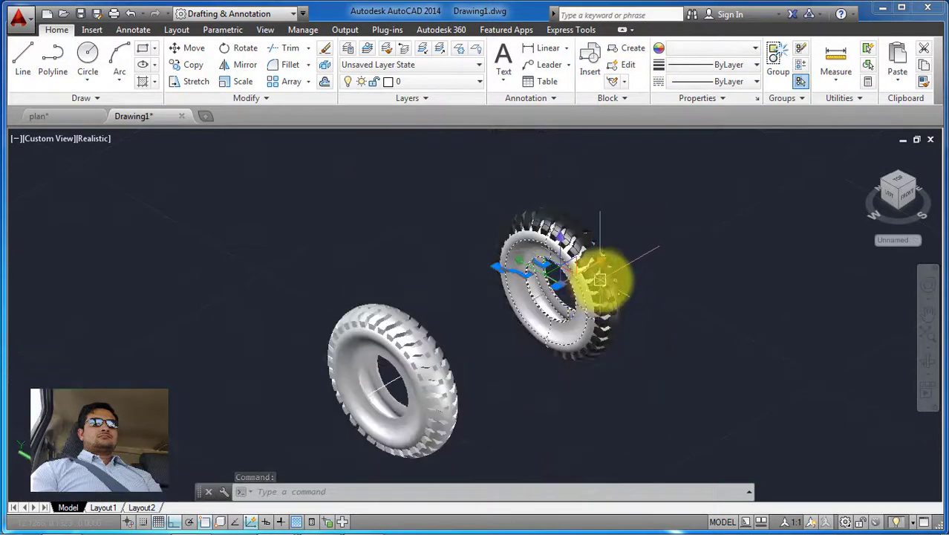
pyautogui.press('Escape')
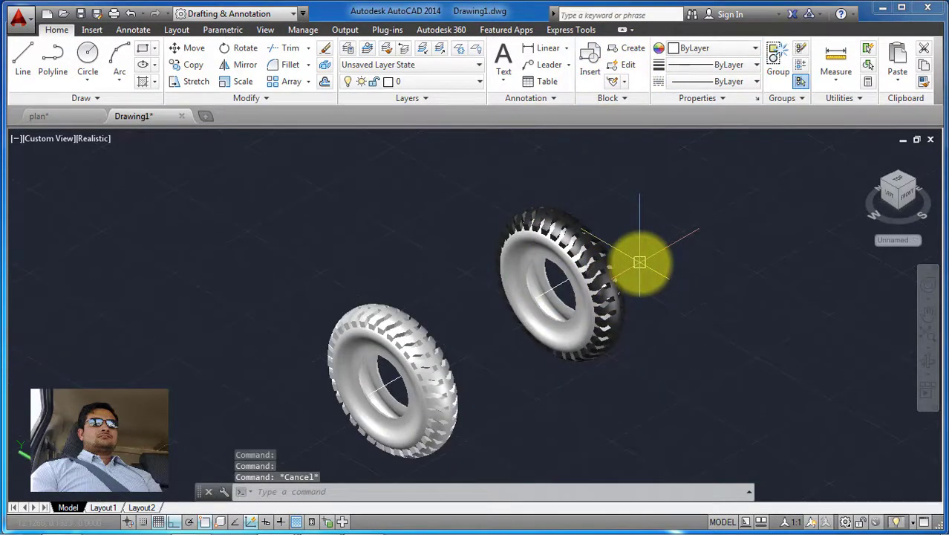
# Step: Select both tires and try JOIN, then cancel it
pyautogui.click(632, 198)
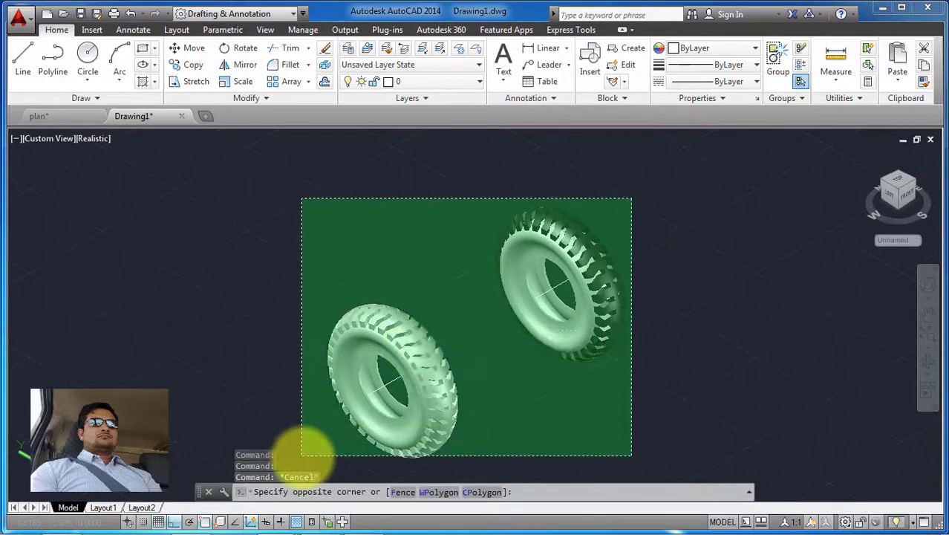
pyautogui.click(302, 454)
pyautogui.write('j')
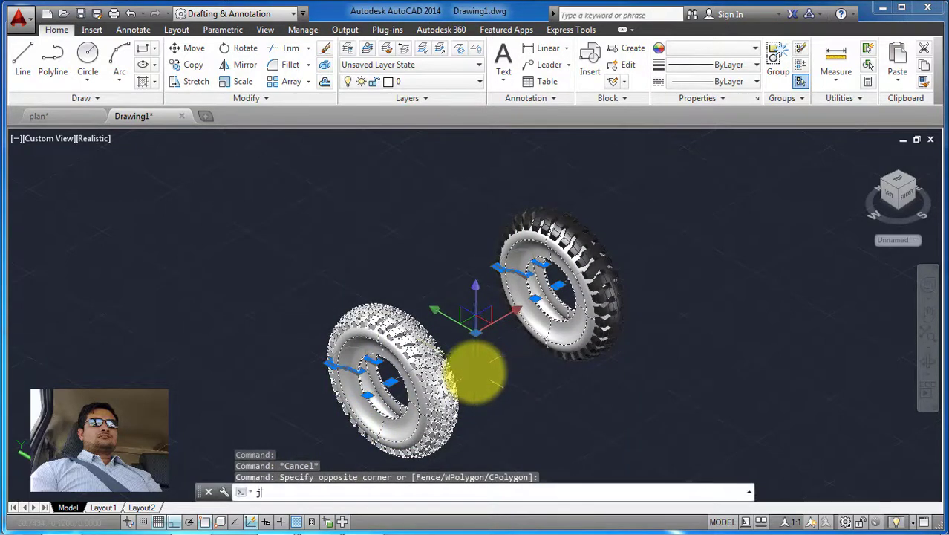
pyautogui.press('Return')
pyautogui.press('Escape')
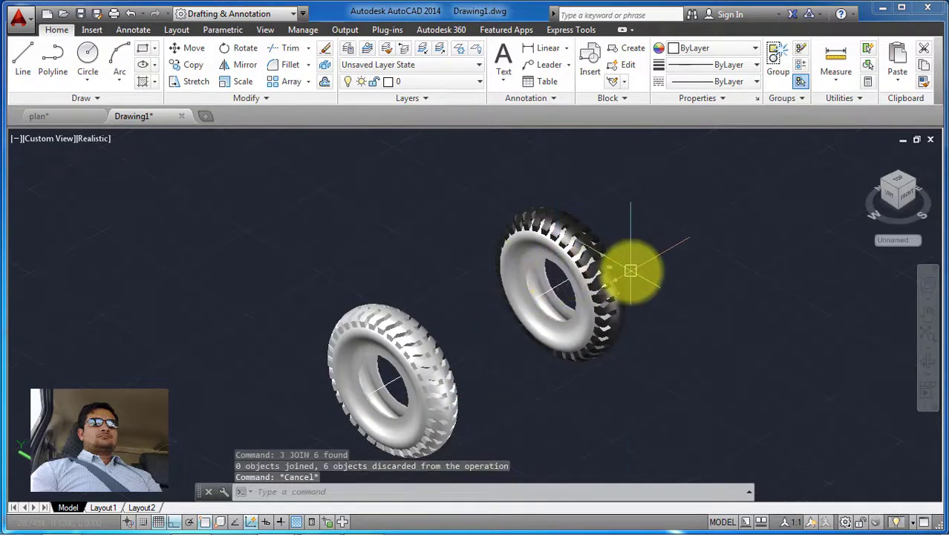
pyautogui.press('Escape')
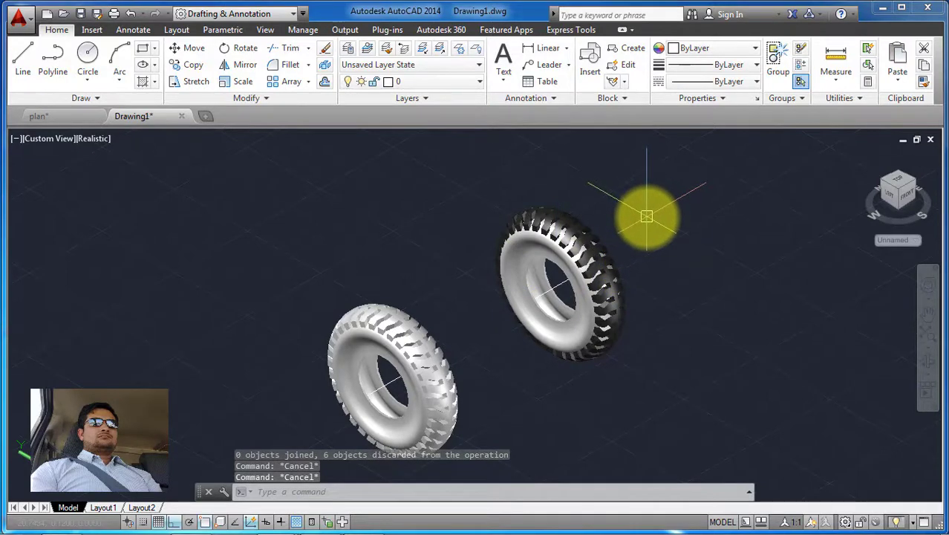
# Step: Union all six tire pieces into a single solid
pyautogui.write('uni')
pyautogui.press('Return')
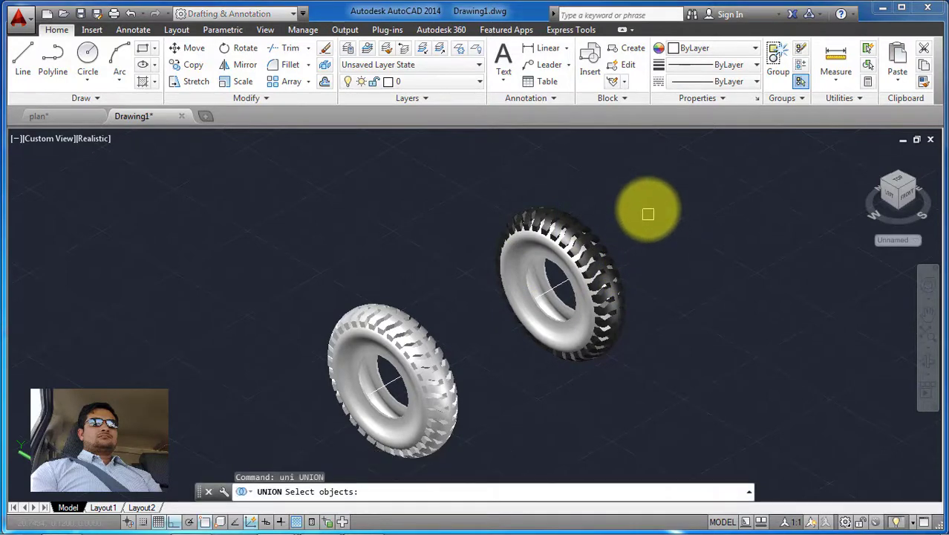
pyautogui.click(647, 210)
pyautogui.scroll(-3, 550, 283)
pyautogui.click(424, 365)
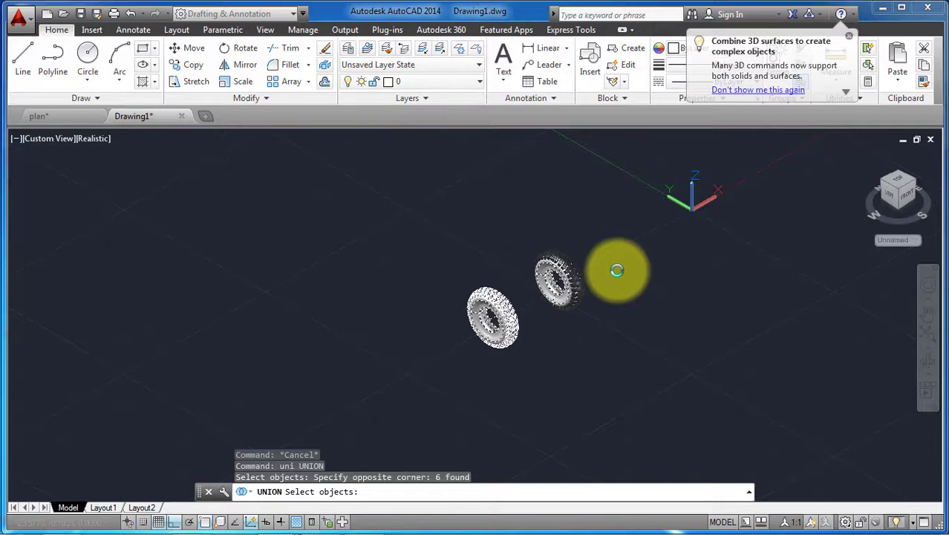
pyautogui.press('Return')
pyautogui.scroll(1, 551, 264)
pyautogui.scroll(2, 540, 275)
pyautogui.scroll(2, 536, 297)
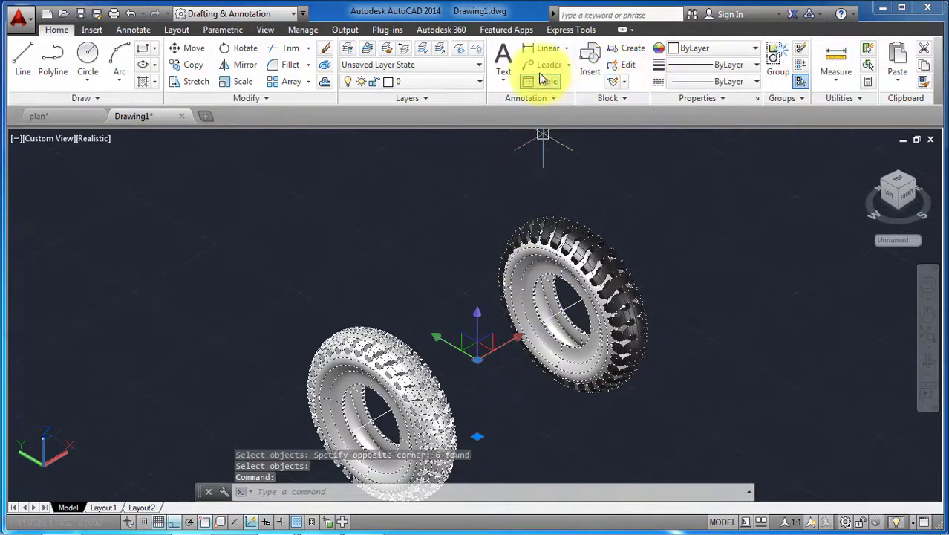
# Step: Set the selected tires to Color 250, then orbit to check their colour
pyautogui.click(698, 52)
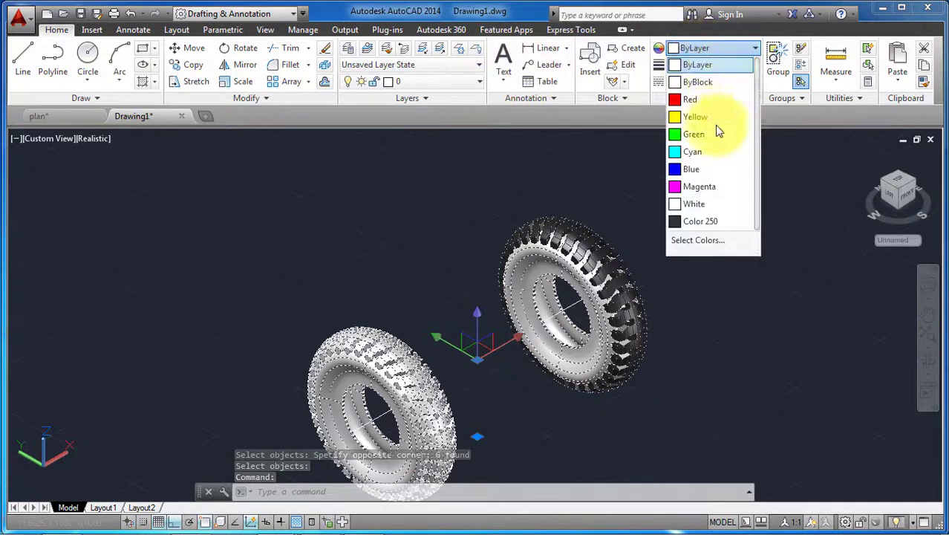
pyautogui.click(624, 263)
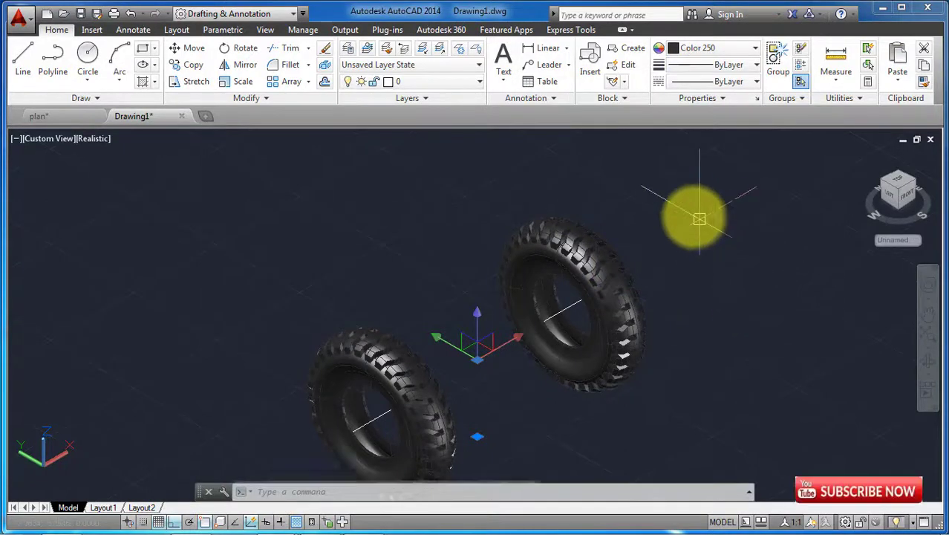
pyautogui.click(696, 211)
pyautogui.press('Escape')
pyautogui.scroll(-3, 508, 381)
pyautogui.scroll(5, 451, 350)
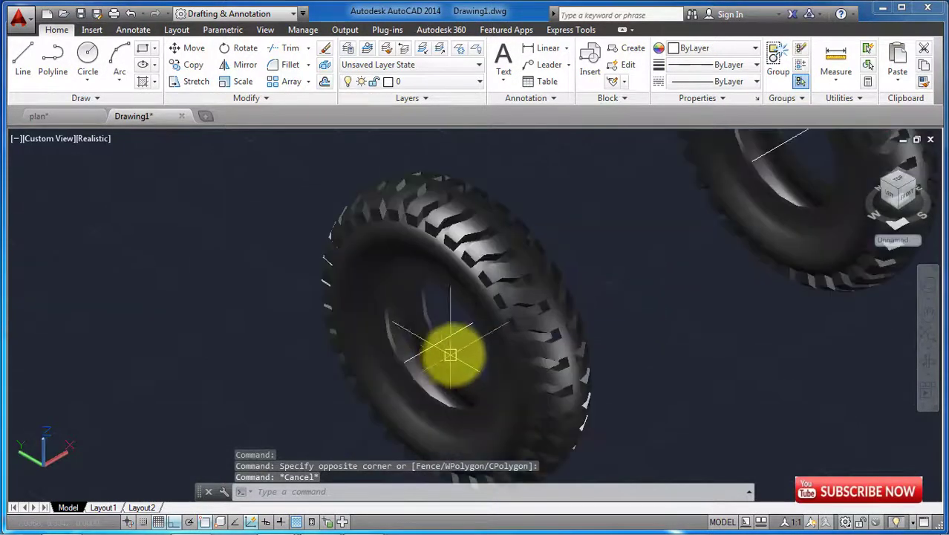
pyautogui.scroll(-2, 535, 279)
pyautogui.scroll(2, 536, 280)
pyautogui.scroll(-1, 529, 349)
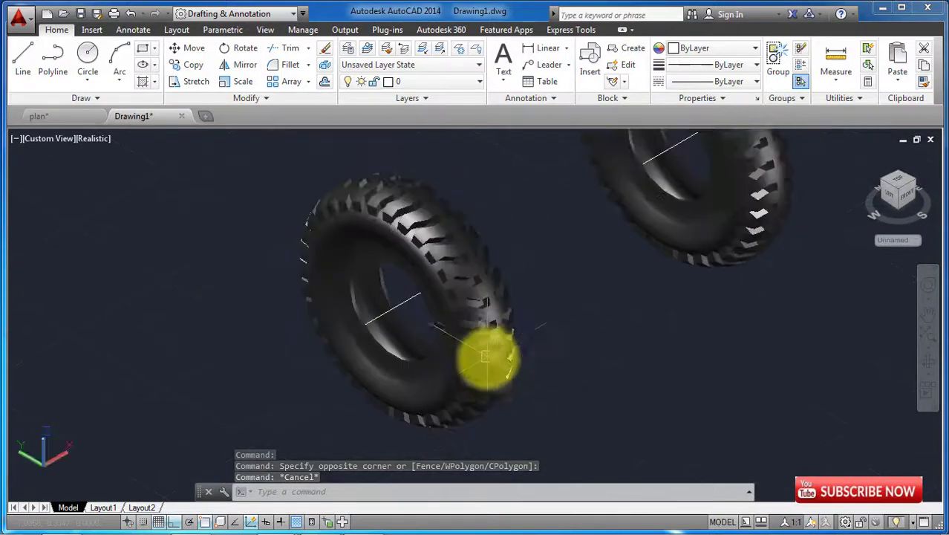
pyautogui.moveTo(514, 359)
pyautogui.keyDown('shift'); pyautogui.mouseDown(button='middle')
pyautogui.moveTo(614, 170)
pyautogui.moveTo(678, 194)
pyautogui.mouseUp(button='middle'); pyautogui.keyUp('shift')
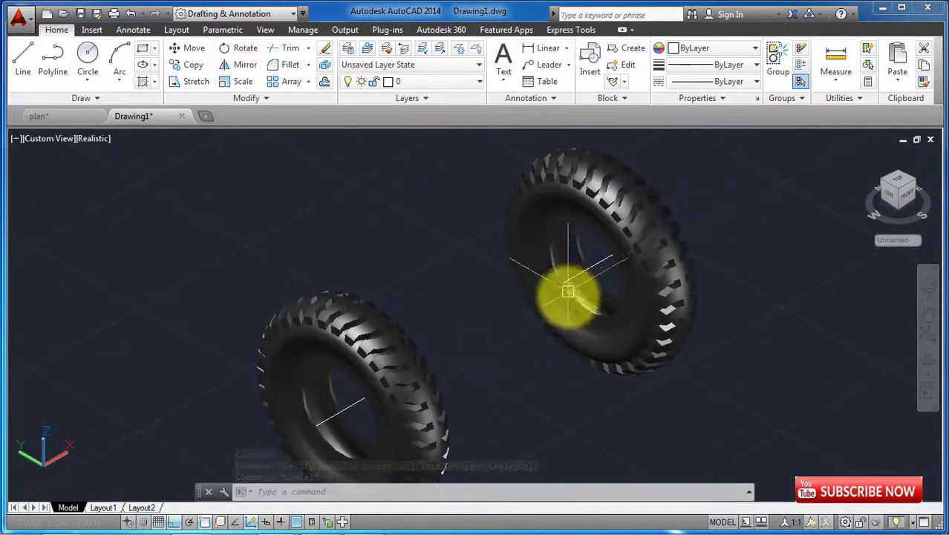
pyautogui.click(661, 285)
pyautogui.scroll(-2, 592, 321)
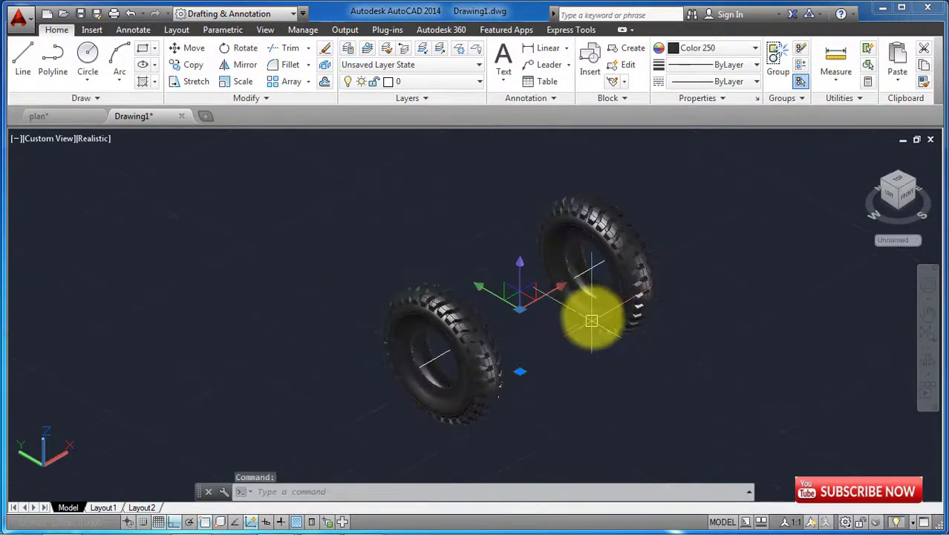
# Step: Copy the left tire to the lower left, making a third tire in the row
pyautogui.write('x')
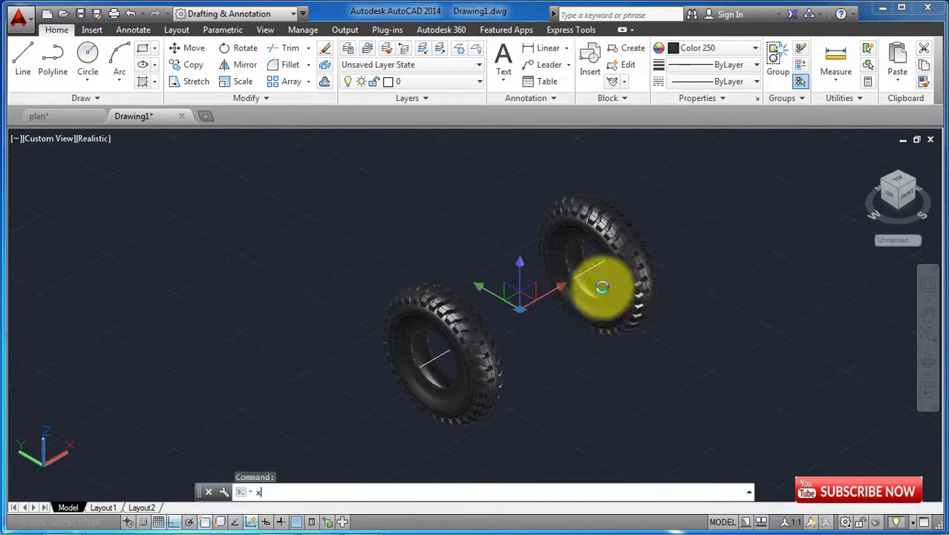
pyautogui.moveTo(598, 310)
pyautogui.keyDown('shift'); pyautogui.mouseDown(button='middle')
pyautogui.moveTo(611, 282)
pyautogui.moveTo(568, 251)
pyautogui.moveTo(642, 208)
pyautogui.moveTo(604, 260)
pyautogui.moveTo(594, 240)
pyautogui.moveTo(530, 297)
pyautogui.moveTo(490, 286)
pyautogui.mouseUp(button='middle'); pyautogui.keyUp('shift')
pyautogui.click(490, 286)
pyautogui.click(360, 392)
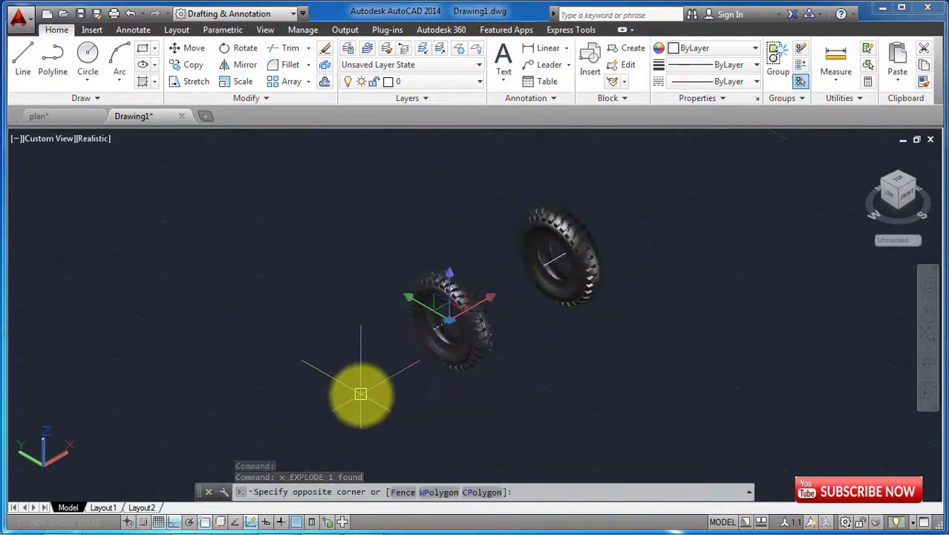
pyautogui.write('co')
pyautogui.press('Return')
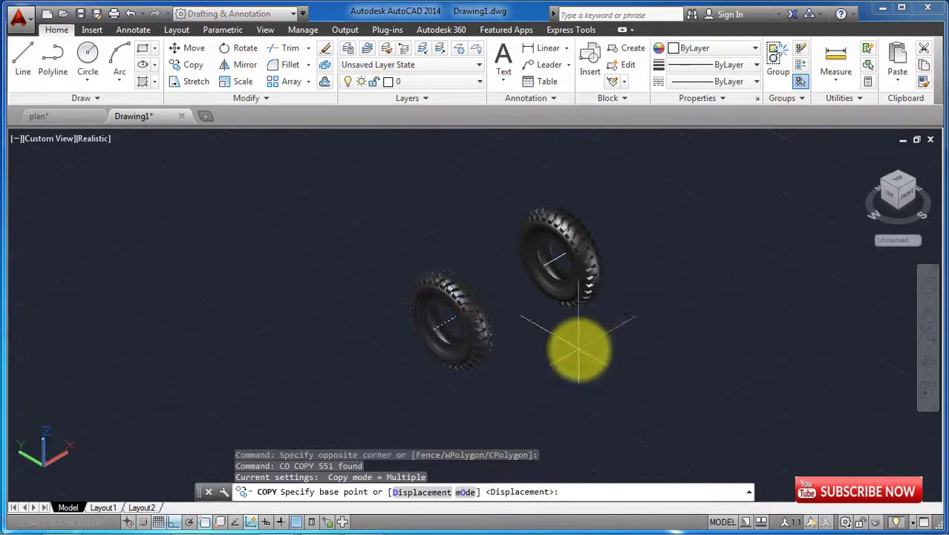
pyautogui.click(579, 347)
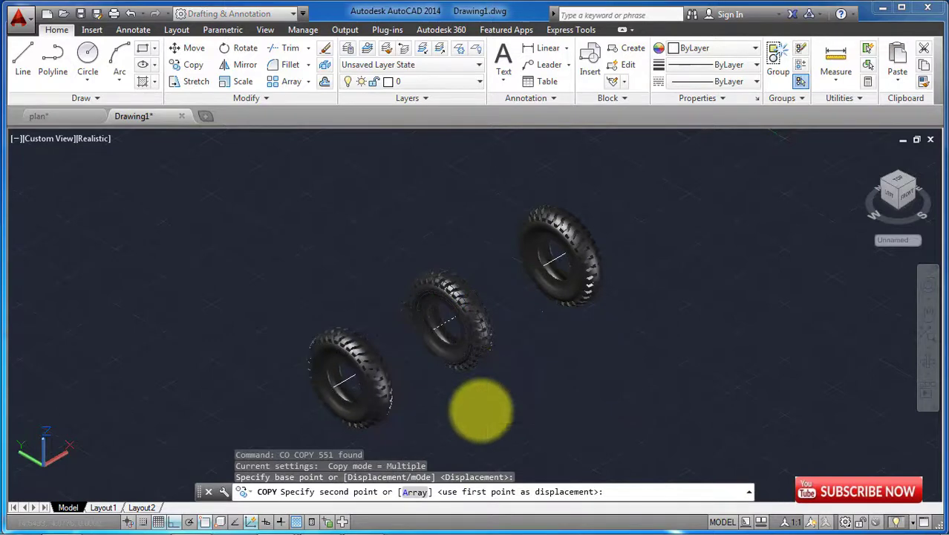
pyautogui.click(479, 407)
pyautogui.press('Return')
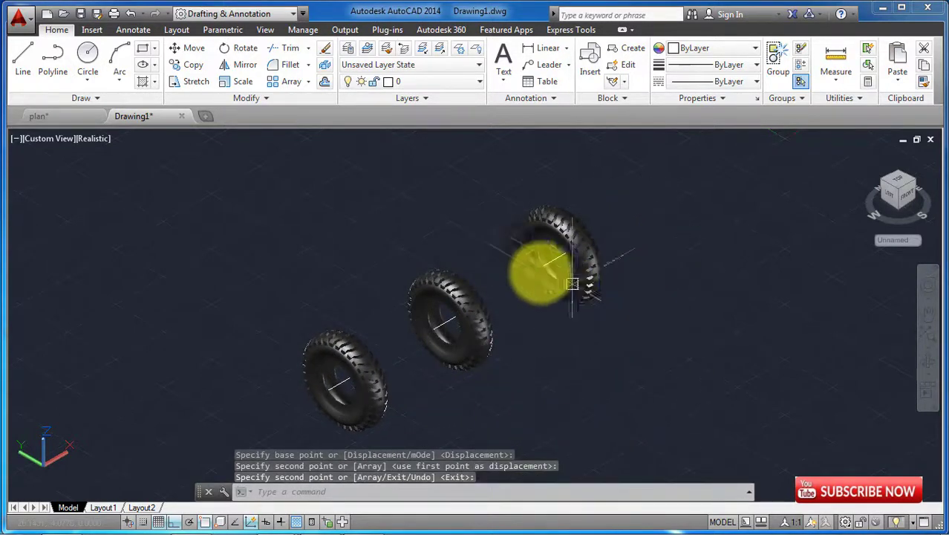
# Step: Orbit and zoom to view the three dark tires face-on, side by side
pyautogui.click(927, 363)
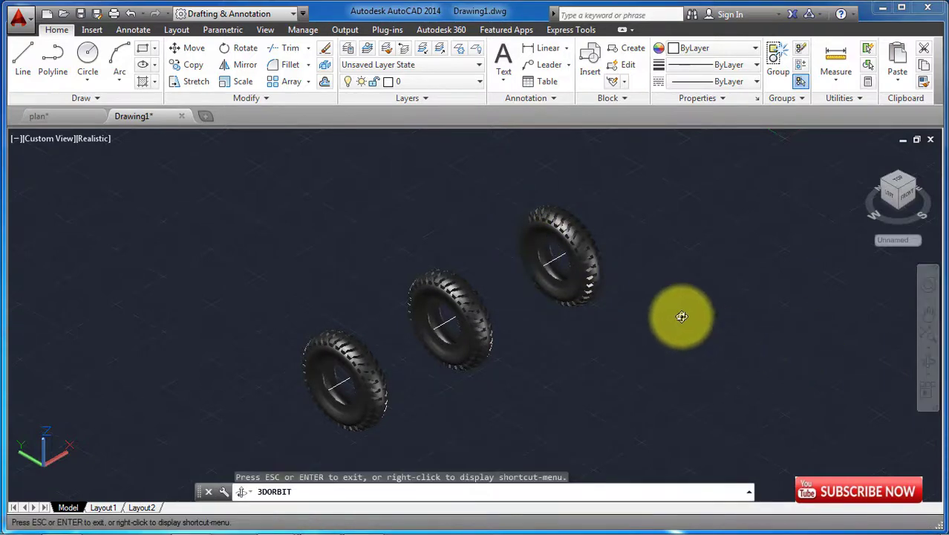
pyautogui.moveTo(681, 314)
pyautogui.mouseDown()
pyautogui.moveTo(608, 330)
pyautogui.moveTo(502, 303)
pyautogui.moveTo(483, 276)
pyautogui.moveTo(506, 255)
pyautogui.moveTo(514, 298)
pyautogui.mouseUp()
pyautogui.scroll(2, 405, 353)
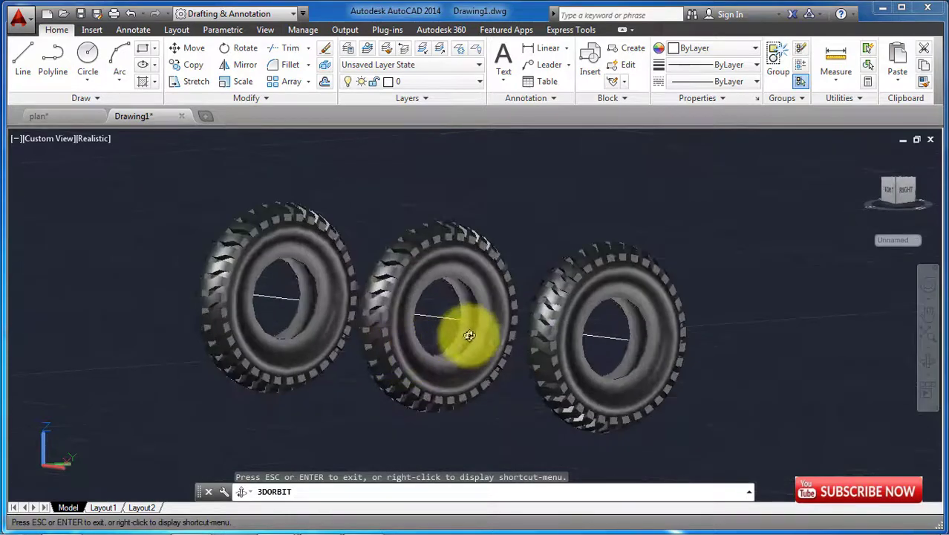
pyautogui.scroll(1, 468, 333)
pyautogui.moveTo(506, 344)
pyautogui.mouseDown()
pyautogui.moveTo(514, 312)
pyautogui.moveTo(502, 318)
pyautogui.moveTo(519, 338)
pyautogui.mouseUp()
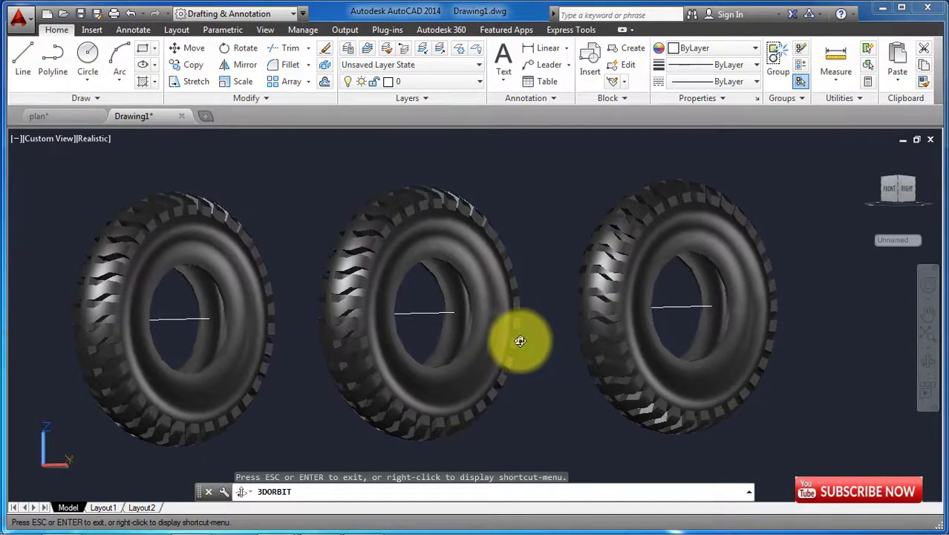
pyautogui.press('Escape')
pyautogui.press('Escape')
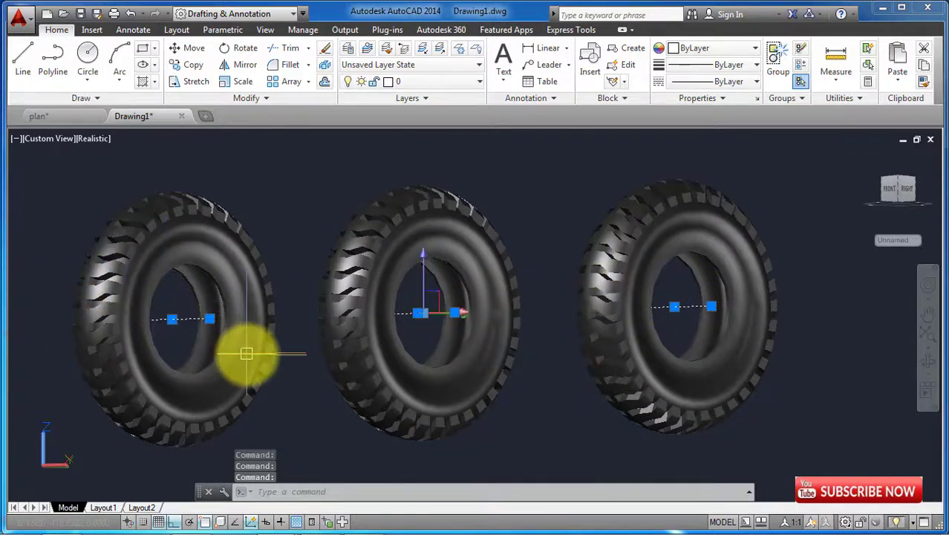
# Step: Orbit from the View tab to a side-on view of the tires
pyautogui.write('e')
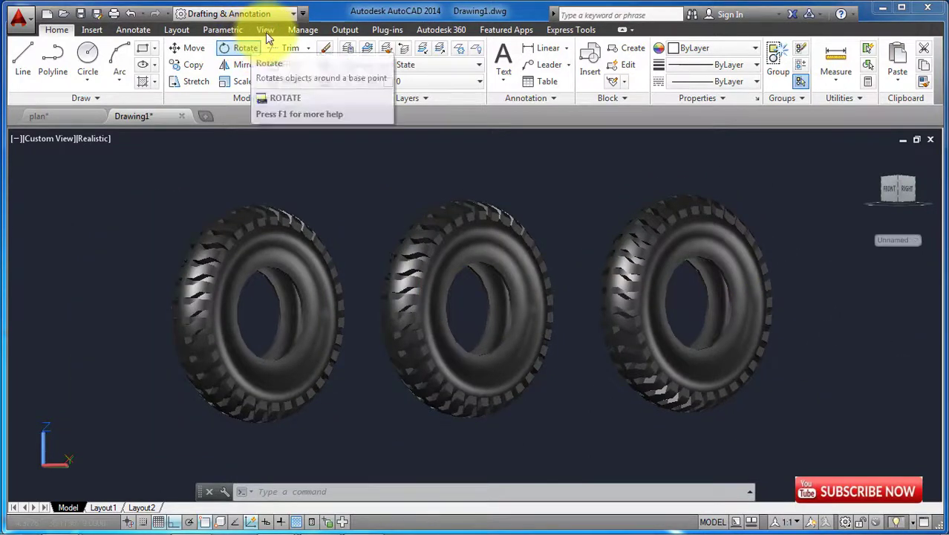
pyautogui.click(266, 31)
pyautogui.click(107, 67)
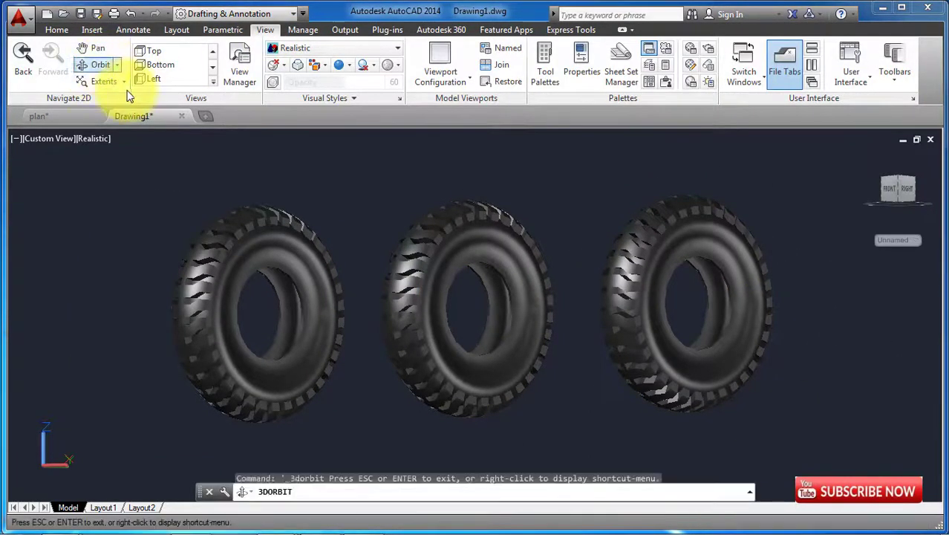
pyautogui.moveTo(476, 282)
pyautogui.mouseDown()
pyautogui.moveTo(256, 304)
pyautogui.moveTo(132, 299)
pyautogui.moveTo(227, 309)
pyautogui.moveTo(280, 239)
pyautogui.moveTo(288, 211)
pyautogui.moveTo(330, 257)
pyautogui.moveTo(429, 271)
pyautogui.moveTo(409, 261)
pyautogui.moveTo(430, 296)
pyautogui.moveTo(471, 284)
pyautogui.moveTo(476, 296)
pyautogui.moveTo(462, 309)
pyautogui.moveTo(509, 301)
pyautogui.moveTo(459, 314)
pyautogui.moveTo(333, 318)
pyautogui.moveTo(381, 322)
pyautogui.moveTo(383, 292)
pyautogui.moveTo(361, 350)
pyautogui.mouseUp()
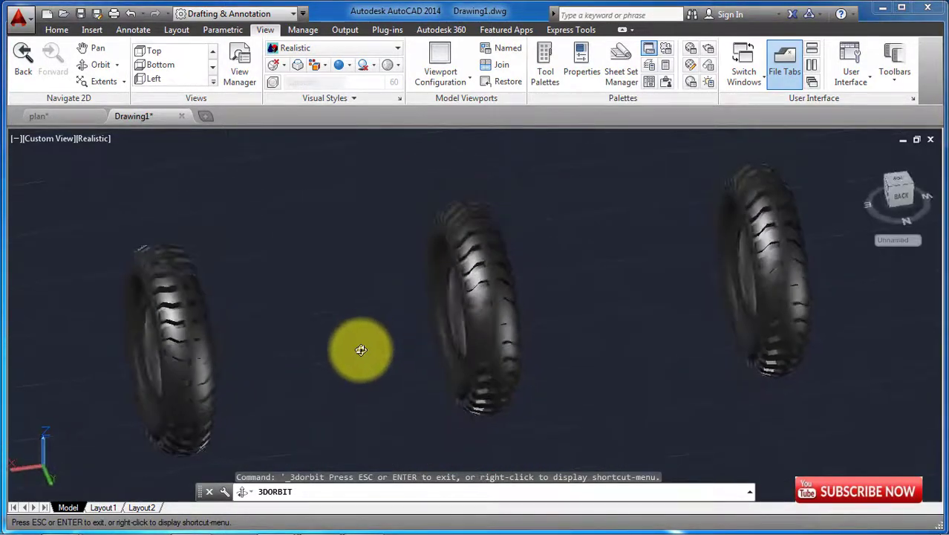
# Step: Start a Continuous Orbit so the three tires spin with a short upward drag
pyautogui.click(119, 65)
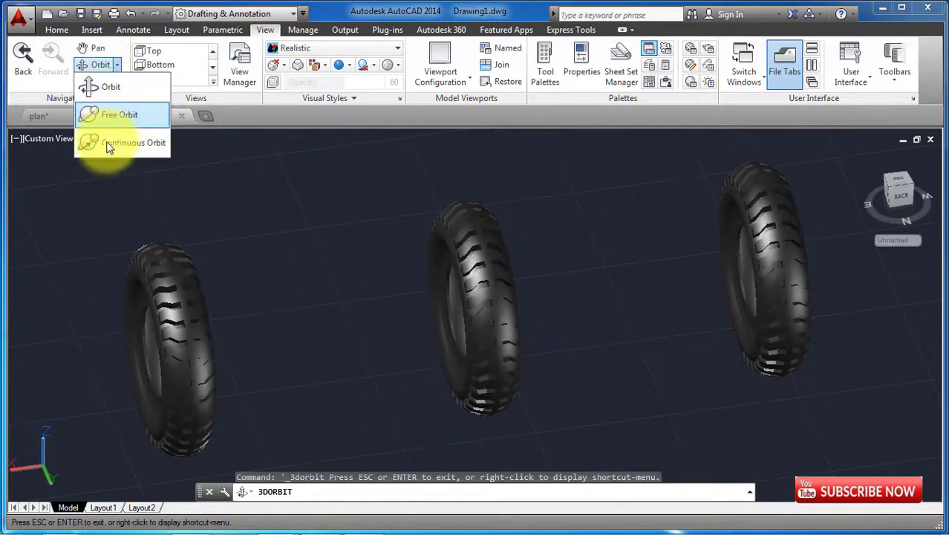
pyautogui.click(111, 147)
pyautogui.moveTo(348, 286); pyautogui.dragTo(362, 251)
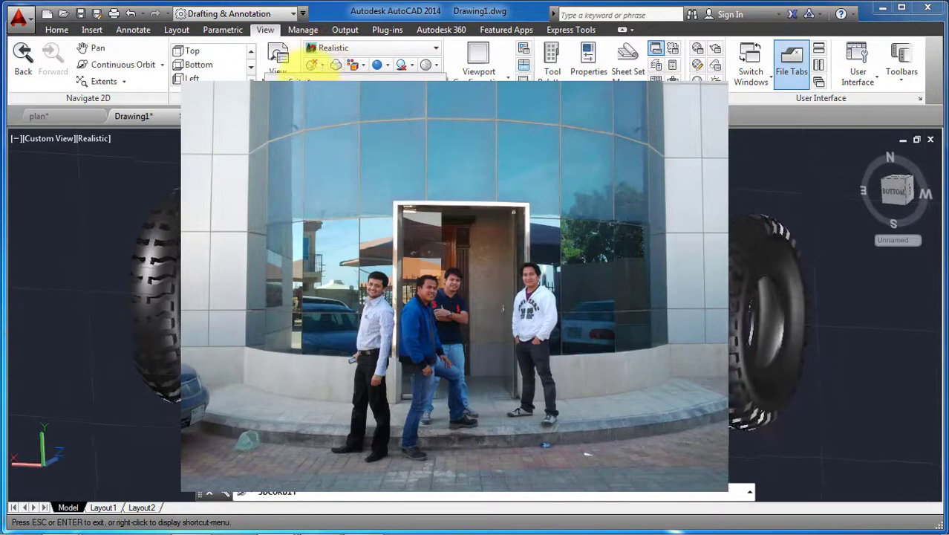
# Step: End the 3DCORBIT continuous orbit with Esc, leaving the tires at rest
pyautogui.press('Escape')
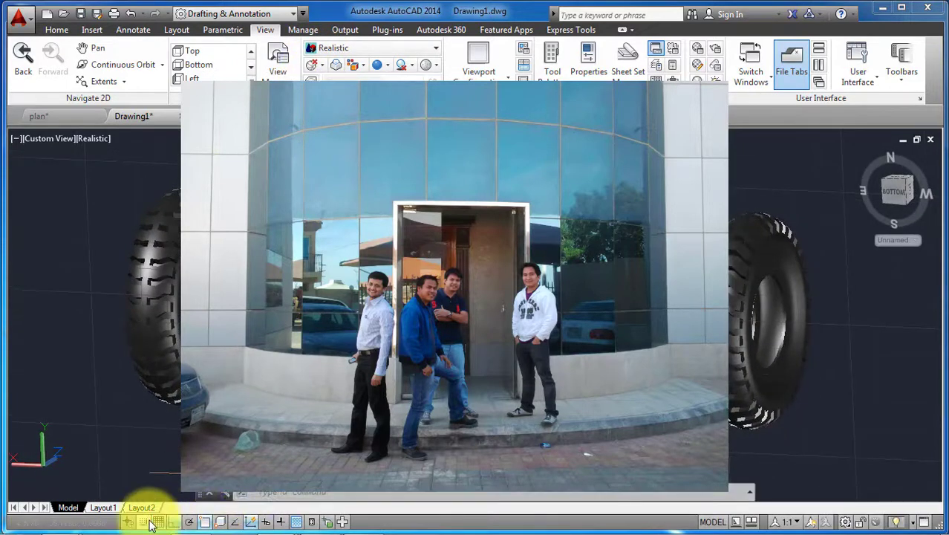